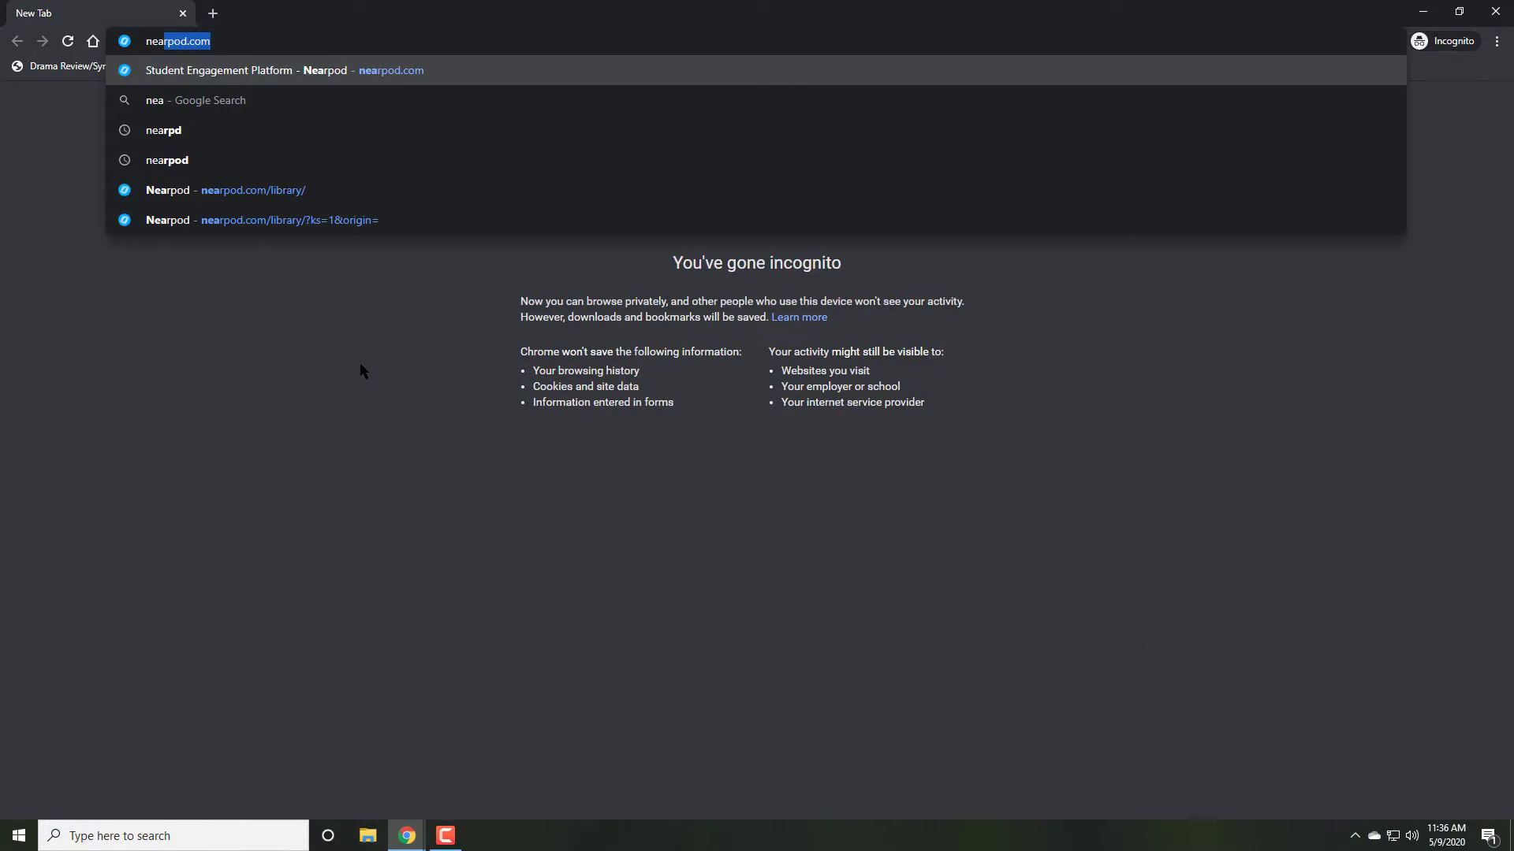
- Load nearpod.com and sign in to the teacher account with Google to reach My Library
text(rpod.)
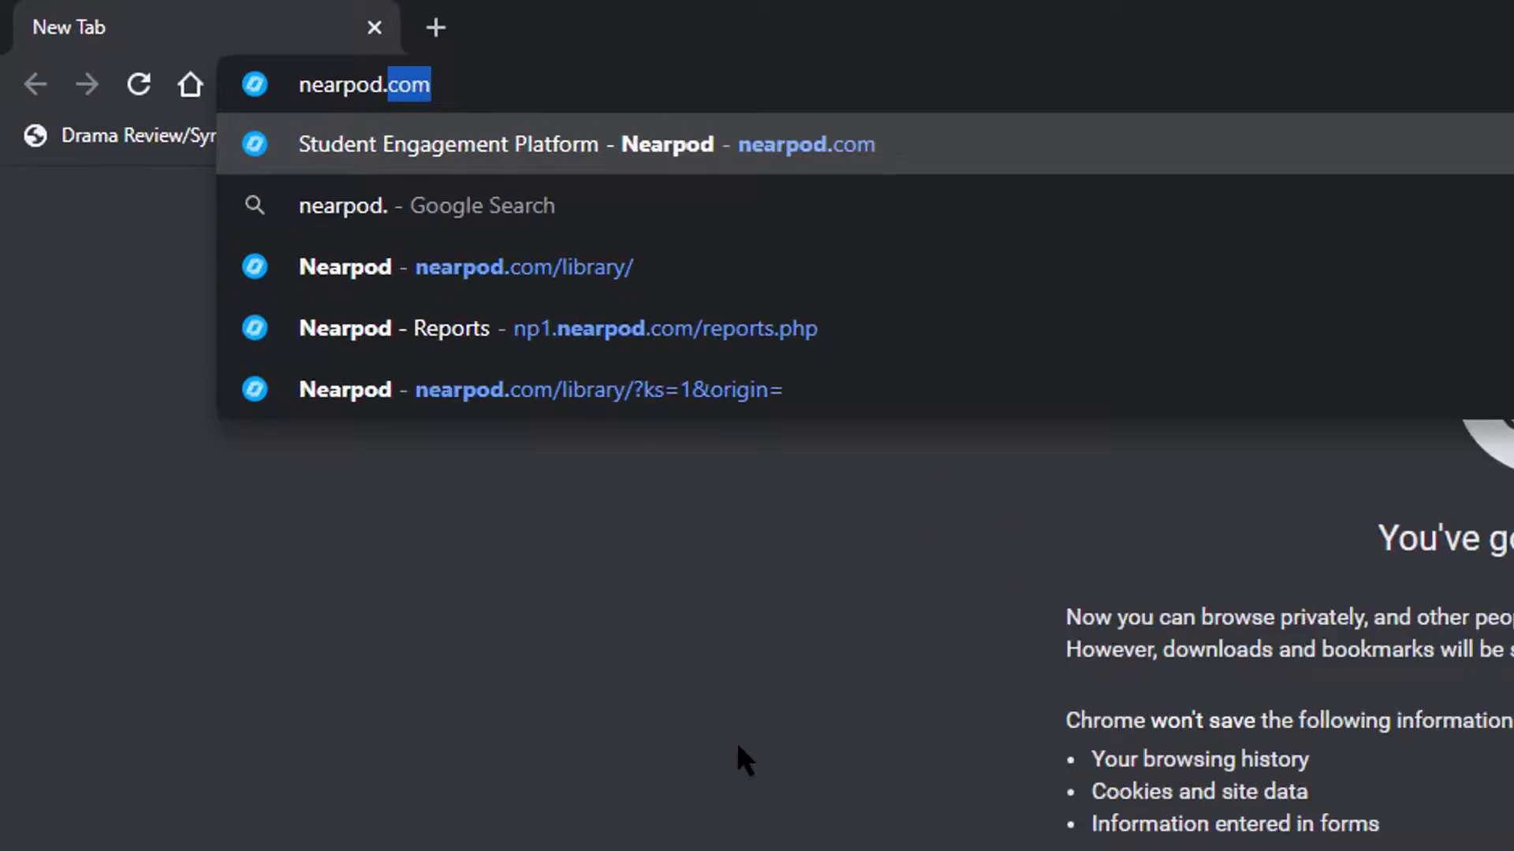
text(com)
key(Return)
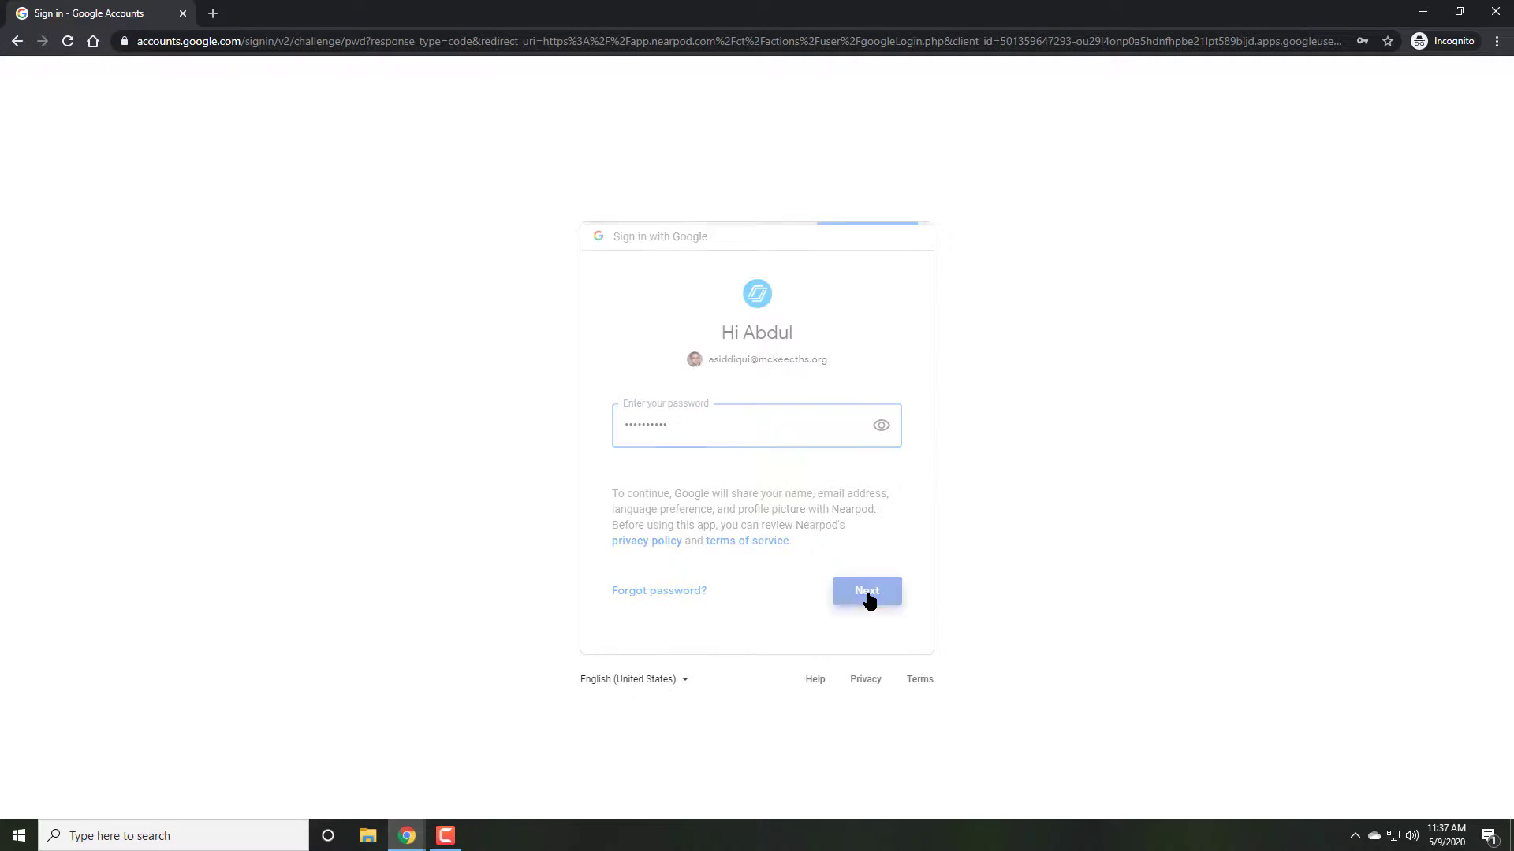
click(865, 593)
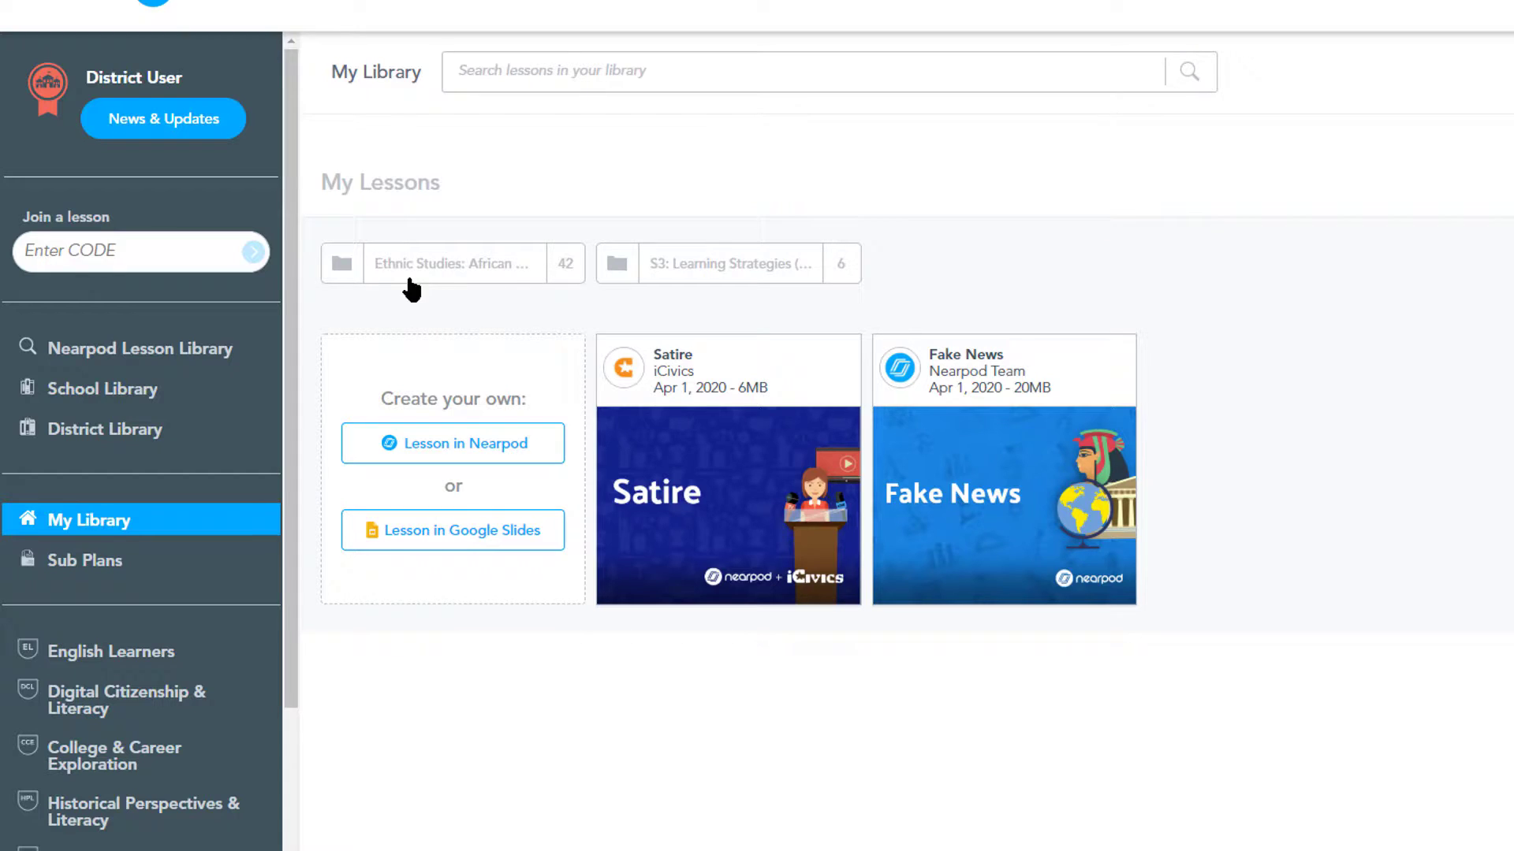
scroll(133, 256, down, 2)
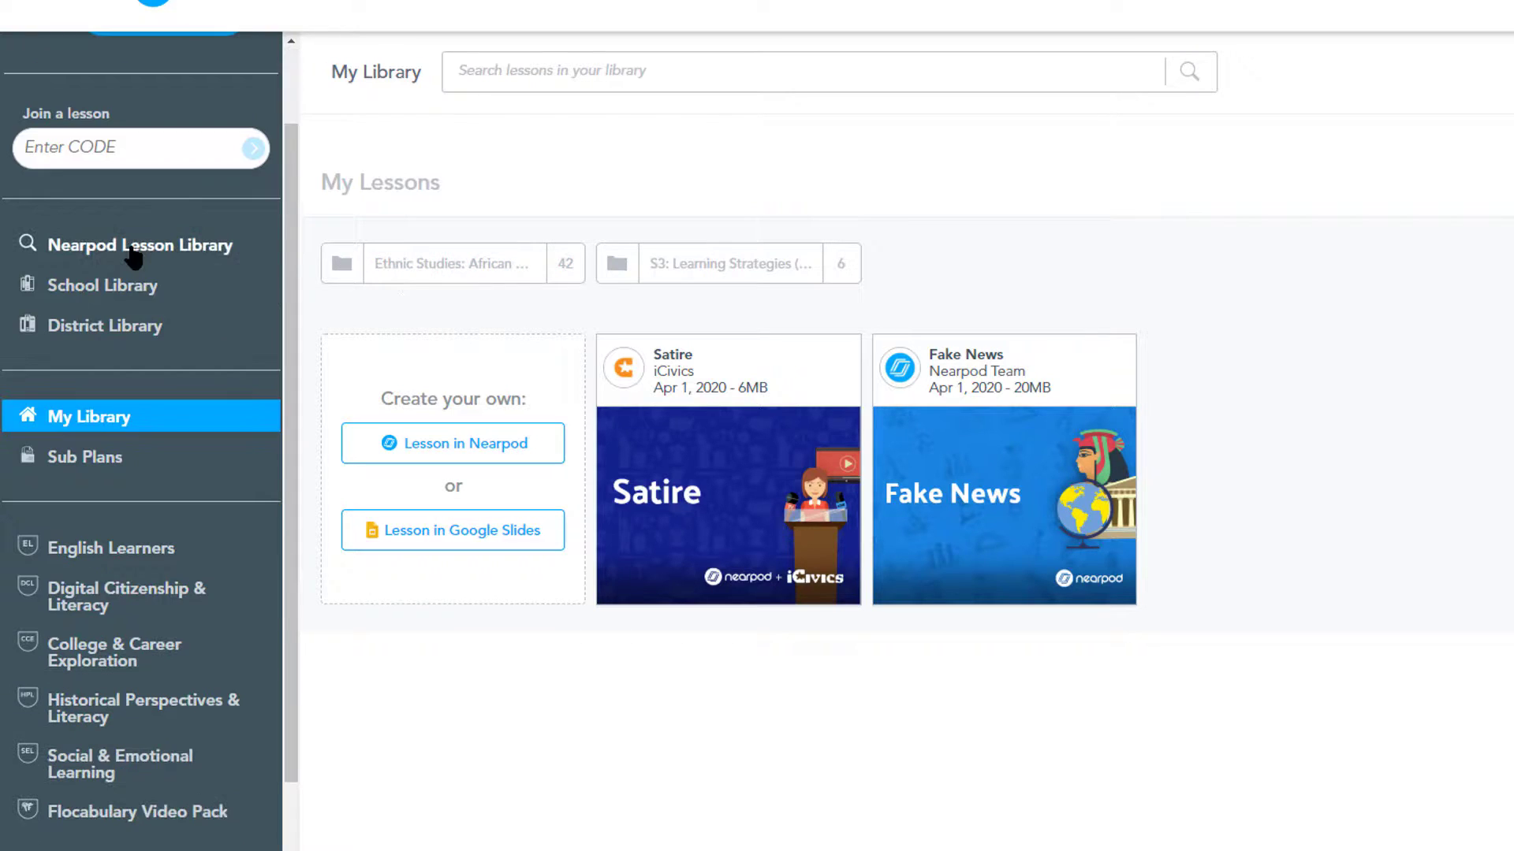
- Filter the Nearpod Lesson Library to English Language Arts and High School
click(193, 250)
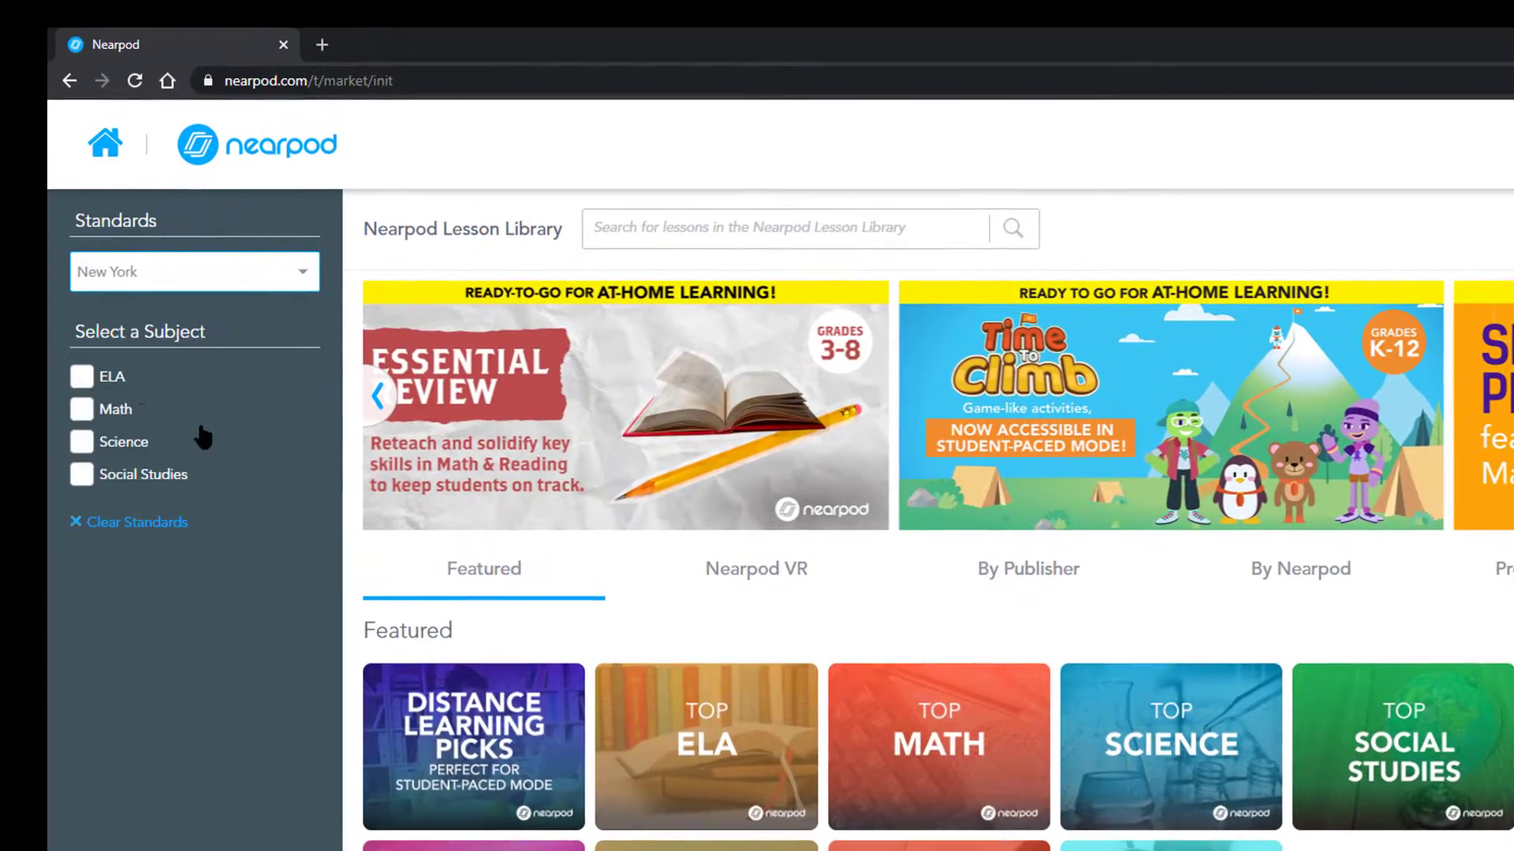
click(81, 376)
scroll(93, 804, down, 3)
click(81, 693)
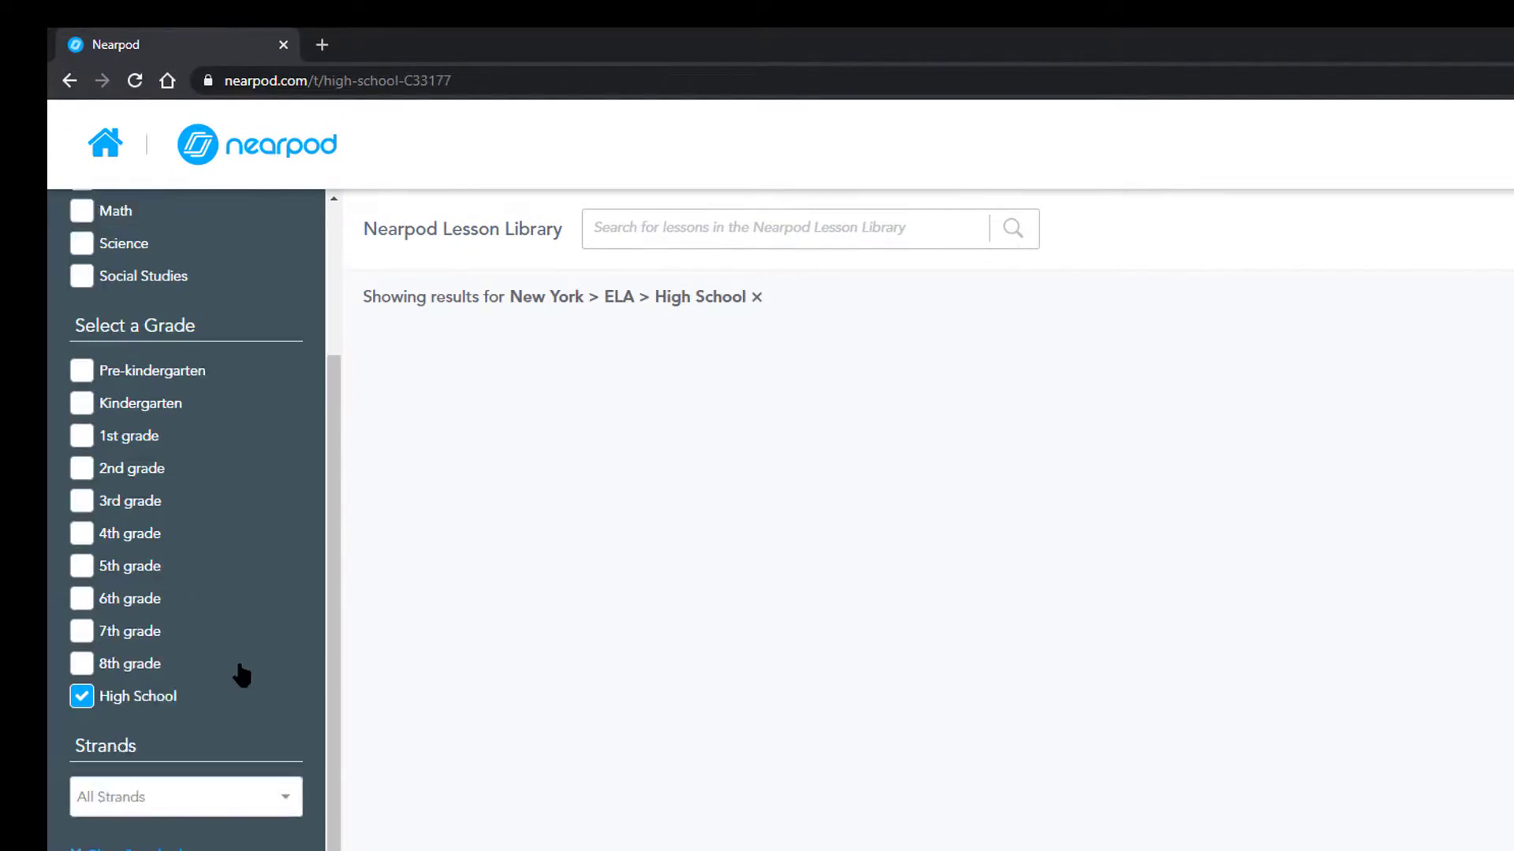
- Pick a writing standard strand, then clear the filters to return to the unfiltered library
click(181, 744)
scroll(178, 544, down, 5)
scroll(180, 557, down, 5)
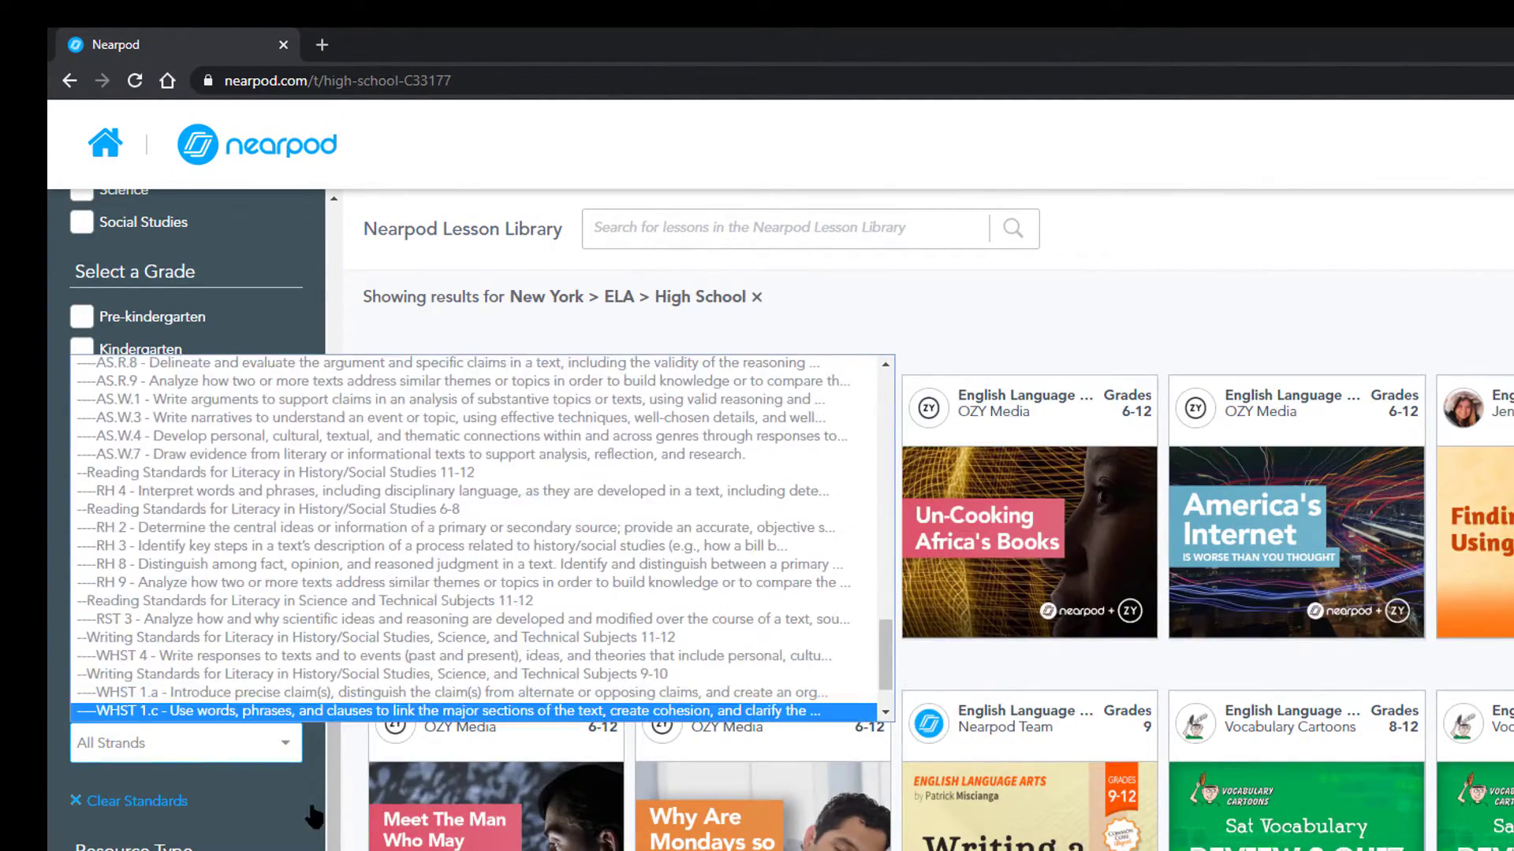
click(236, 804)
click(215, 377)
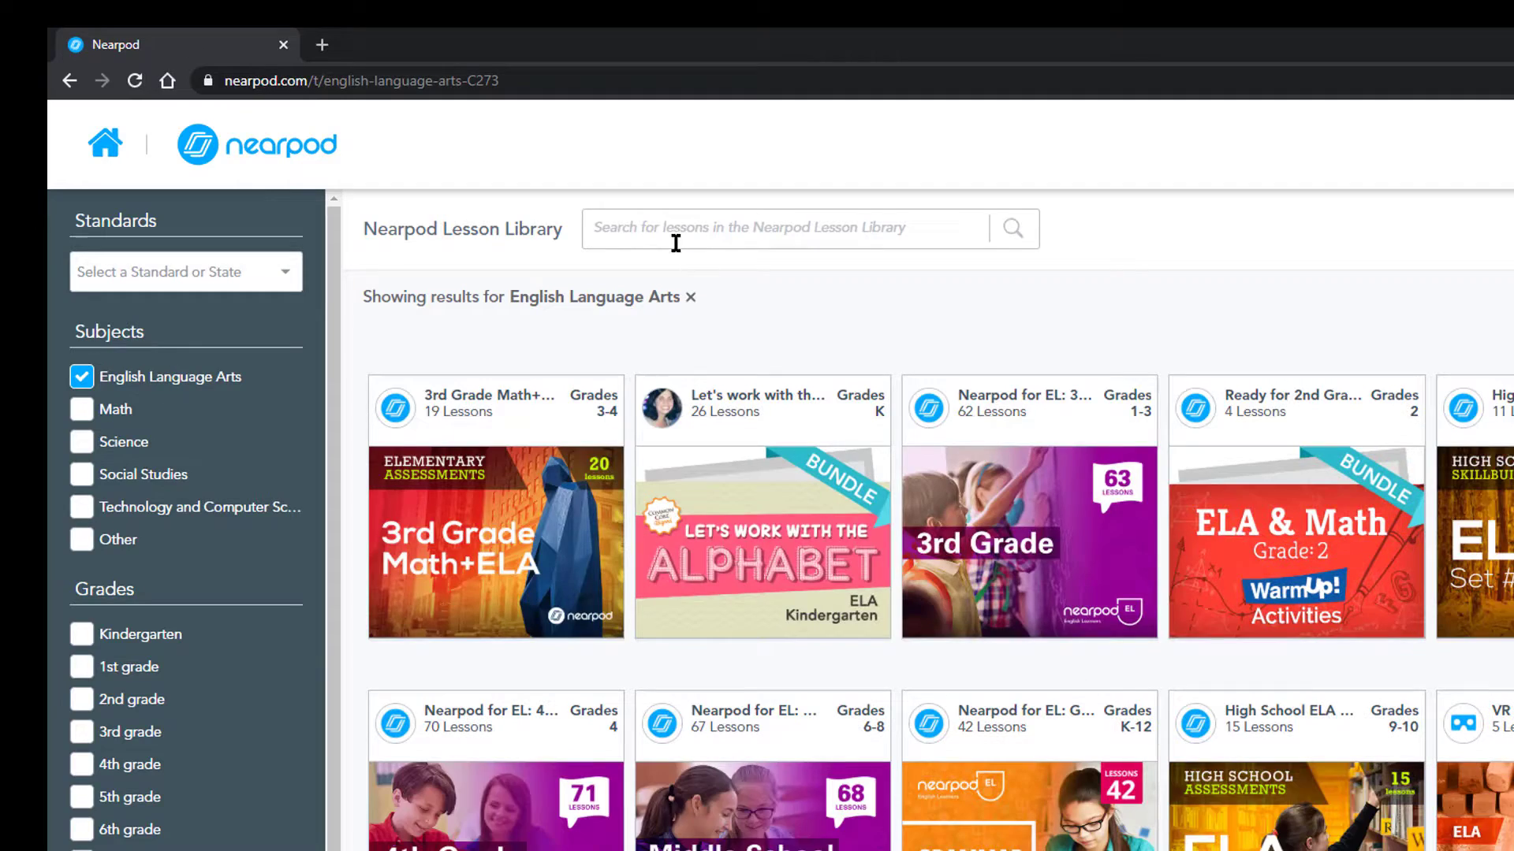
scroll(675, 236, down, 3)
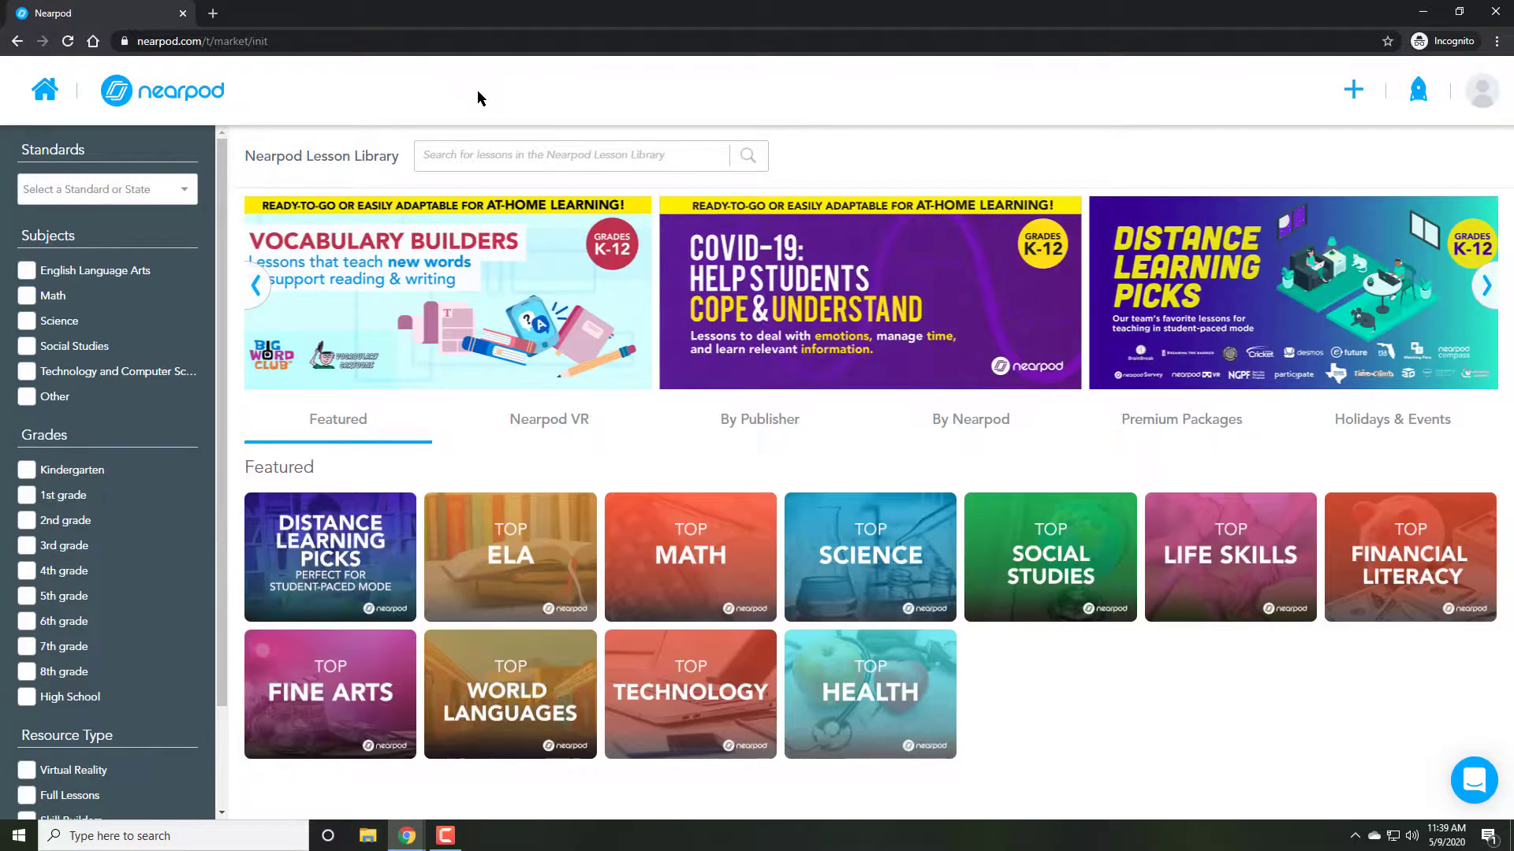
- Search the lesson library for 'Martin Luther King' and scroll through the K–12 results
text(Martin Luther )
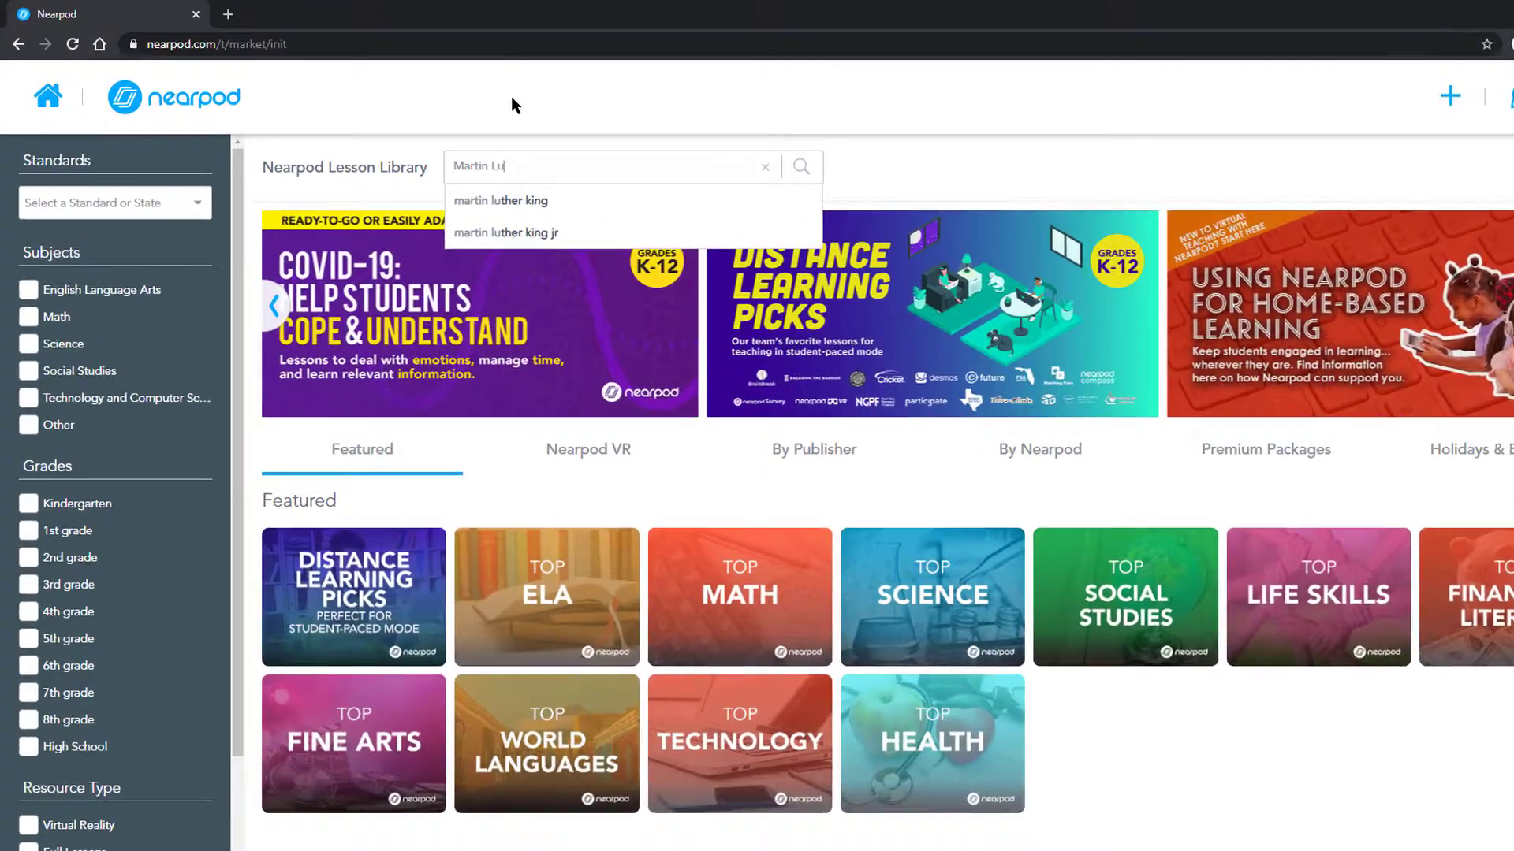
text(King)
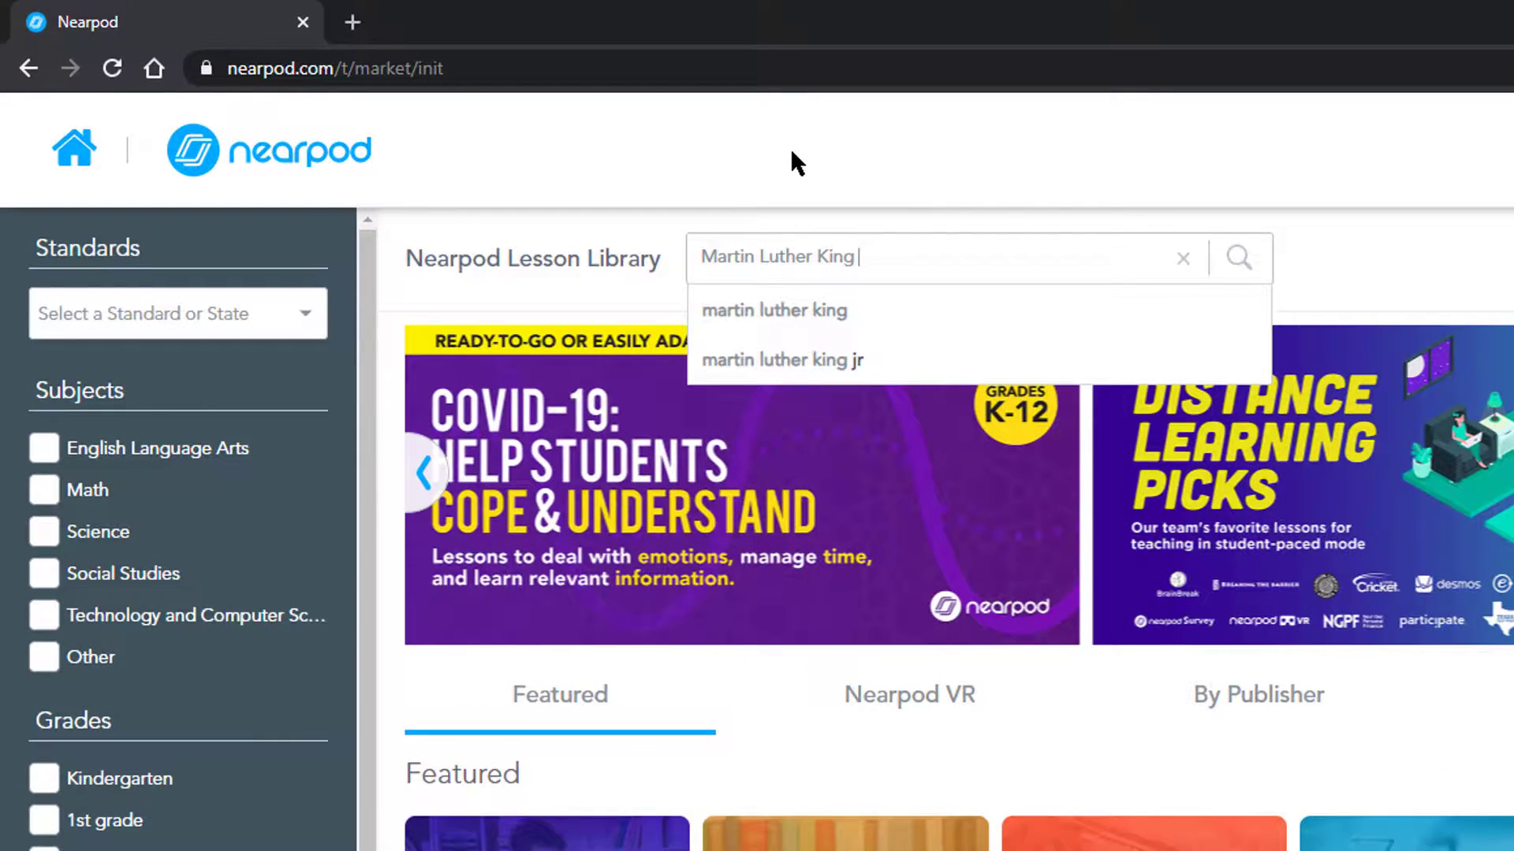
click(1237, 261)
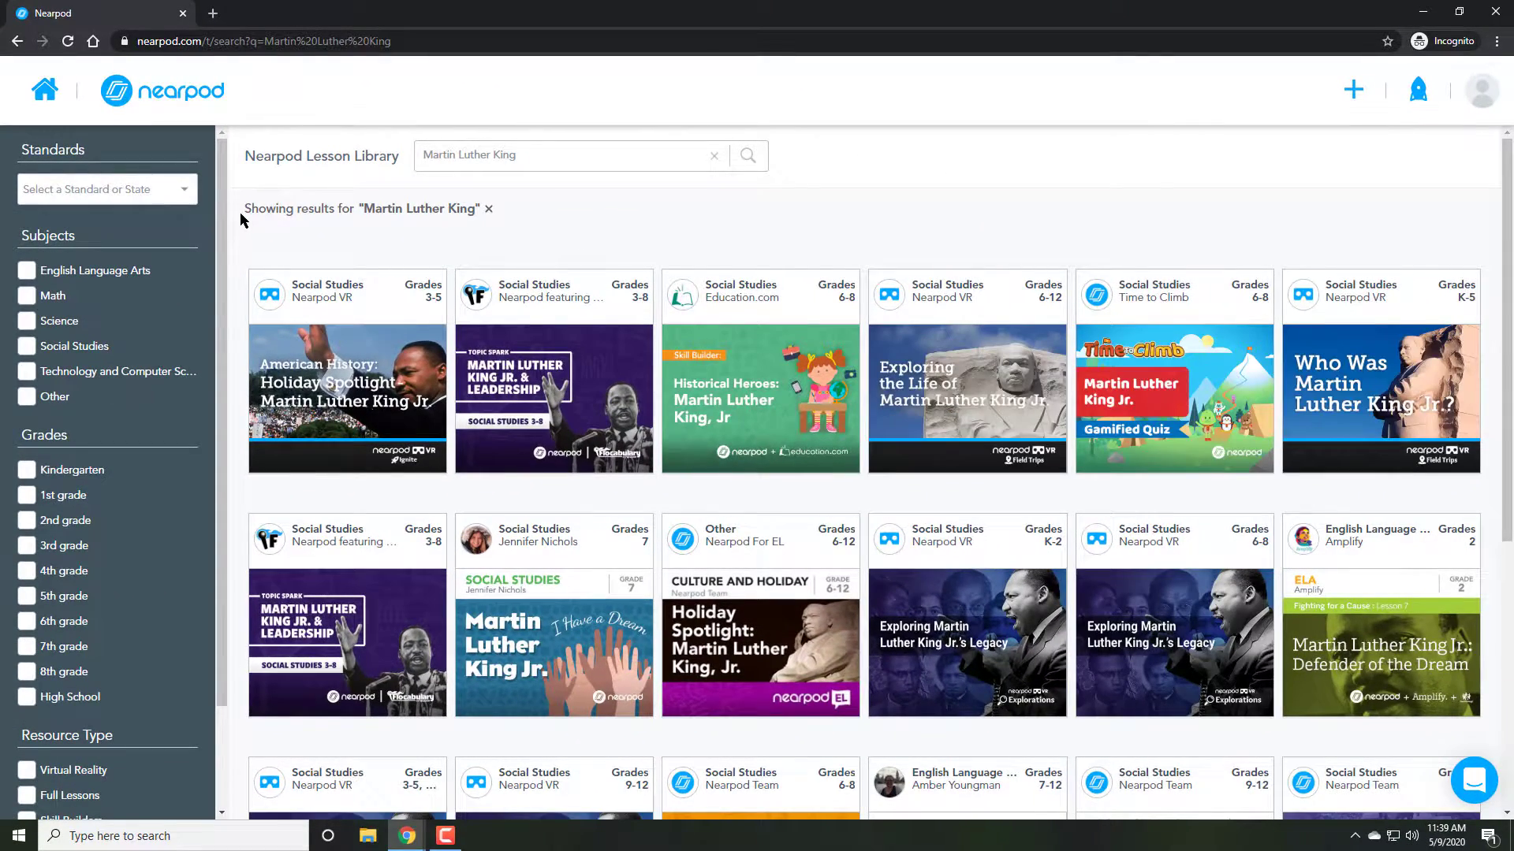
scroll(239, 212, down, 1)
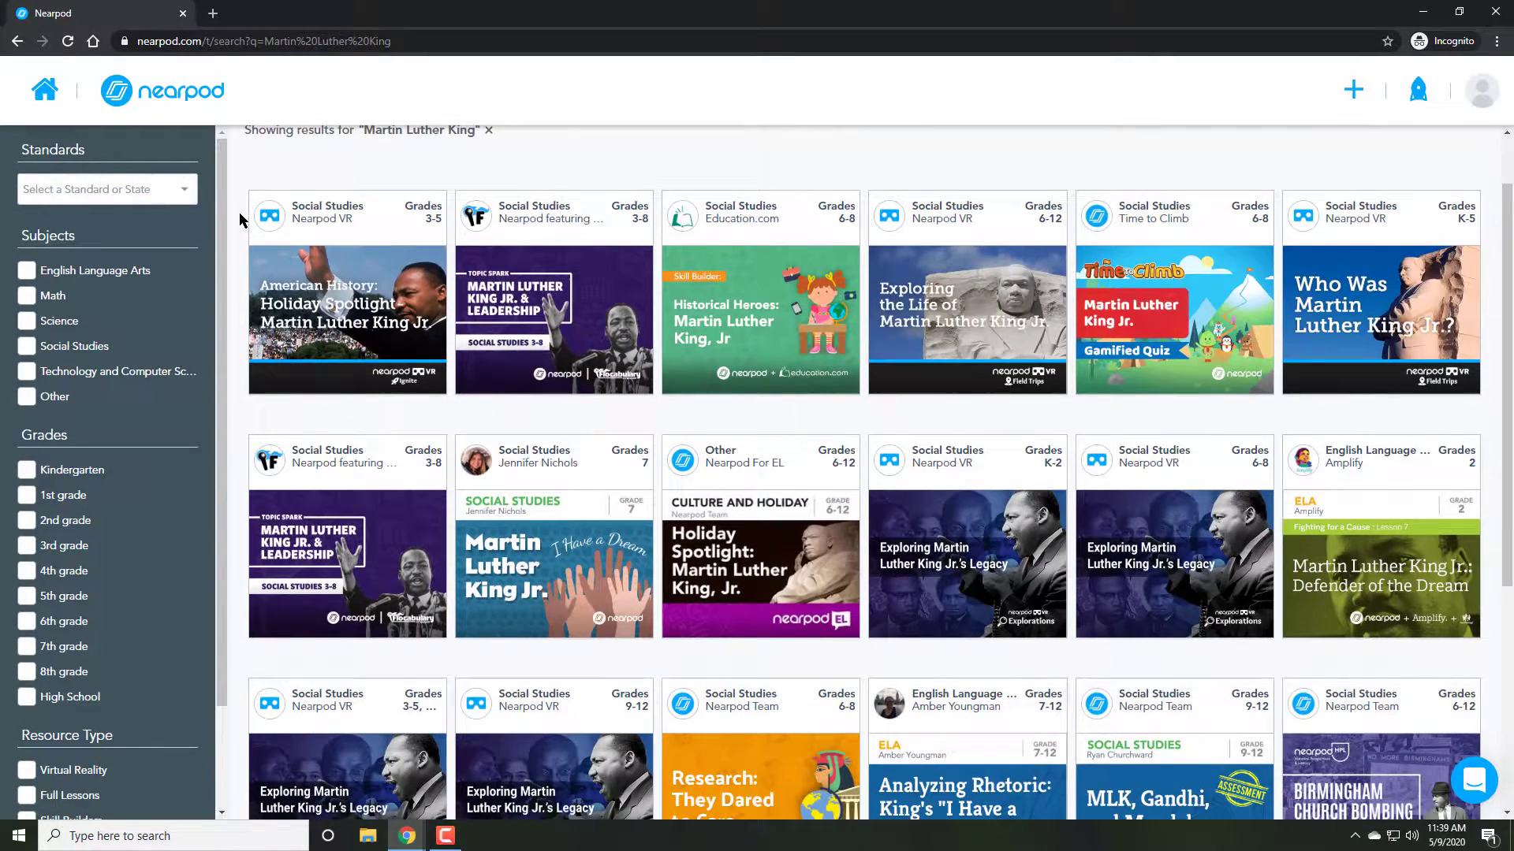
scroll(240, 213, down, 3)
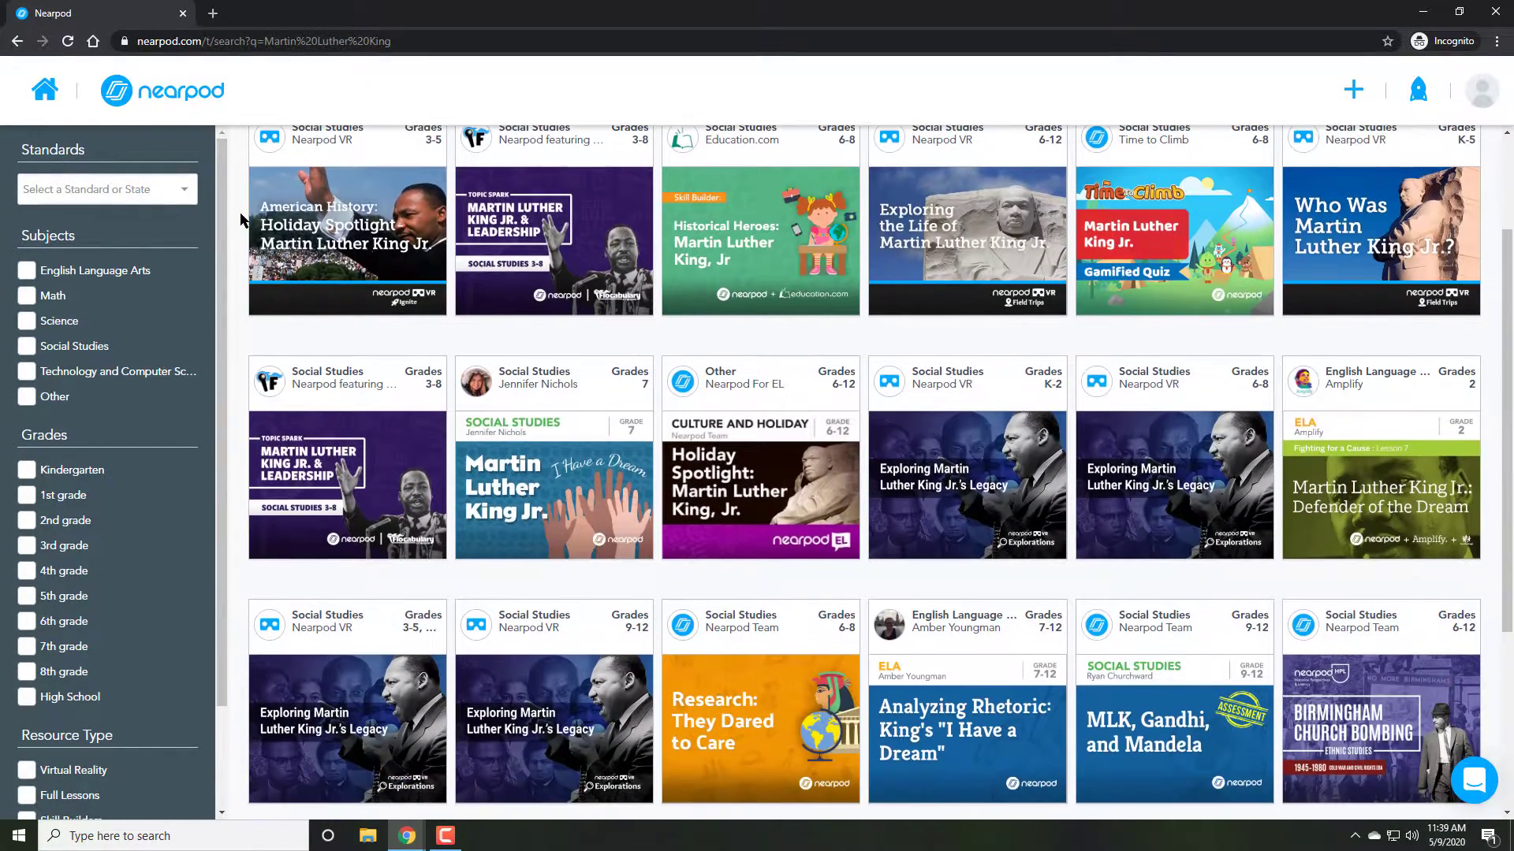
scroll(239, 219, down, 1)
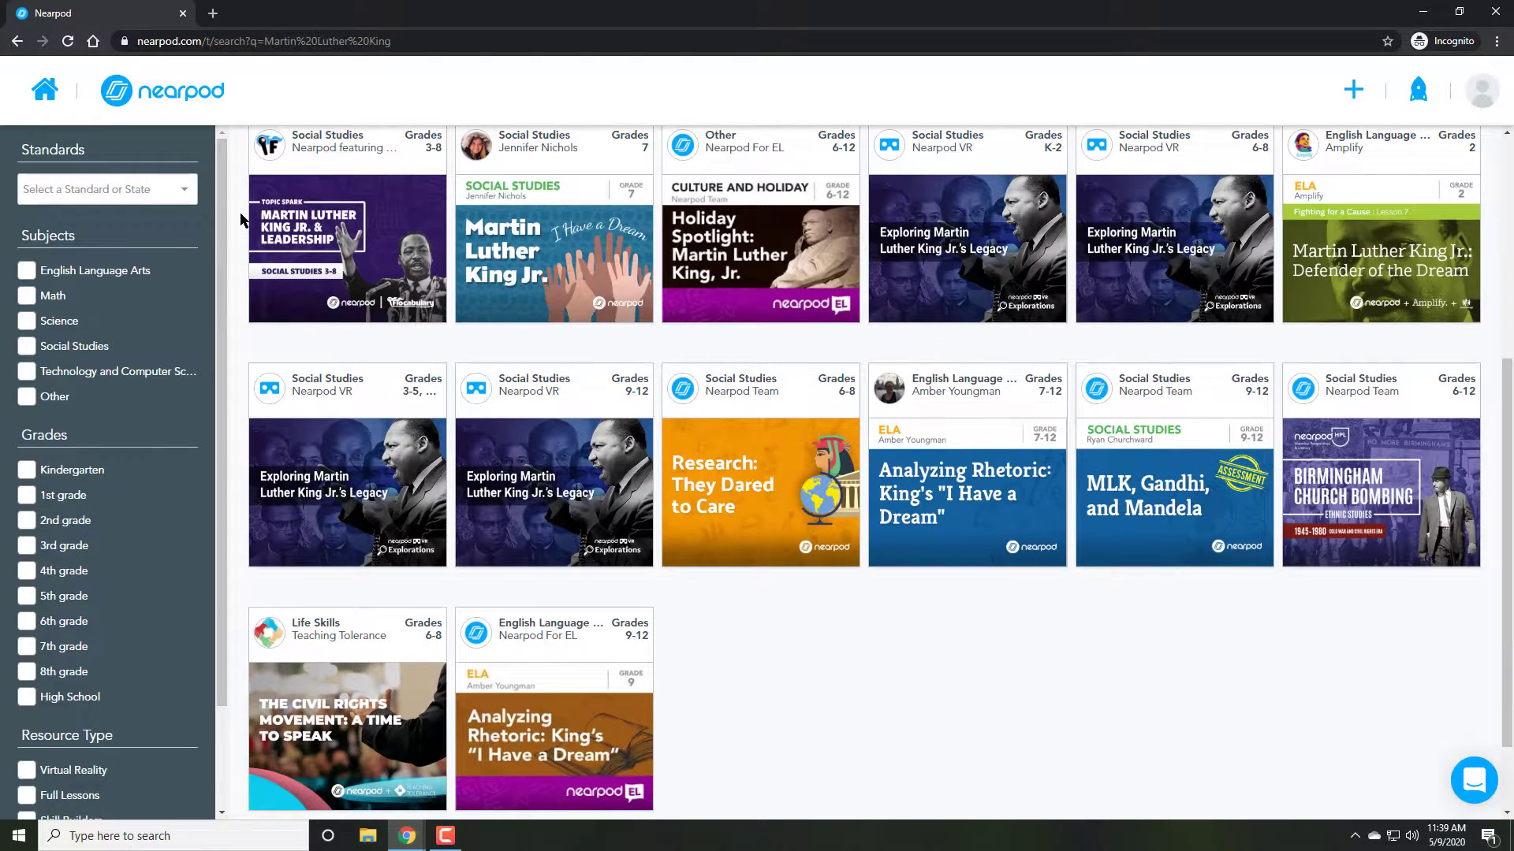
scroll(242, 219, up, 2)
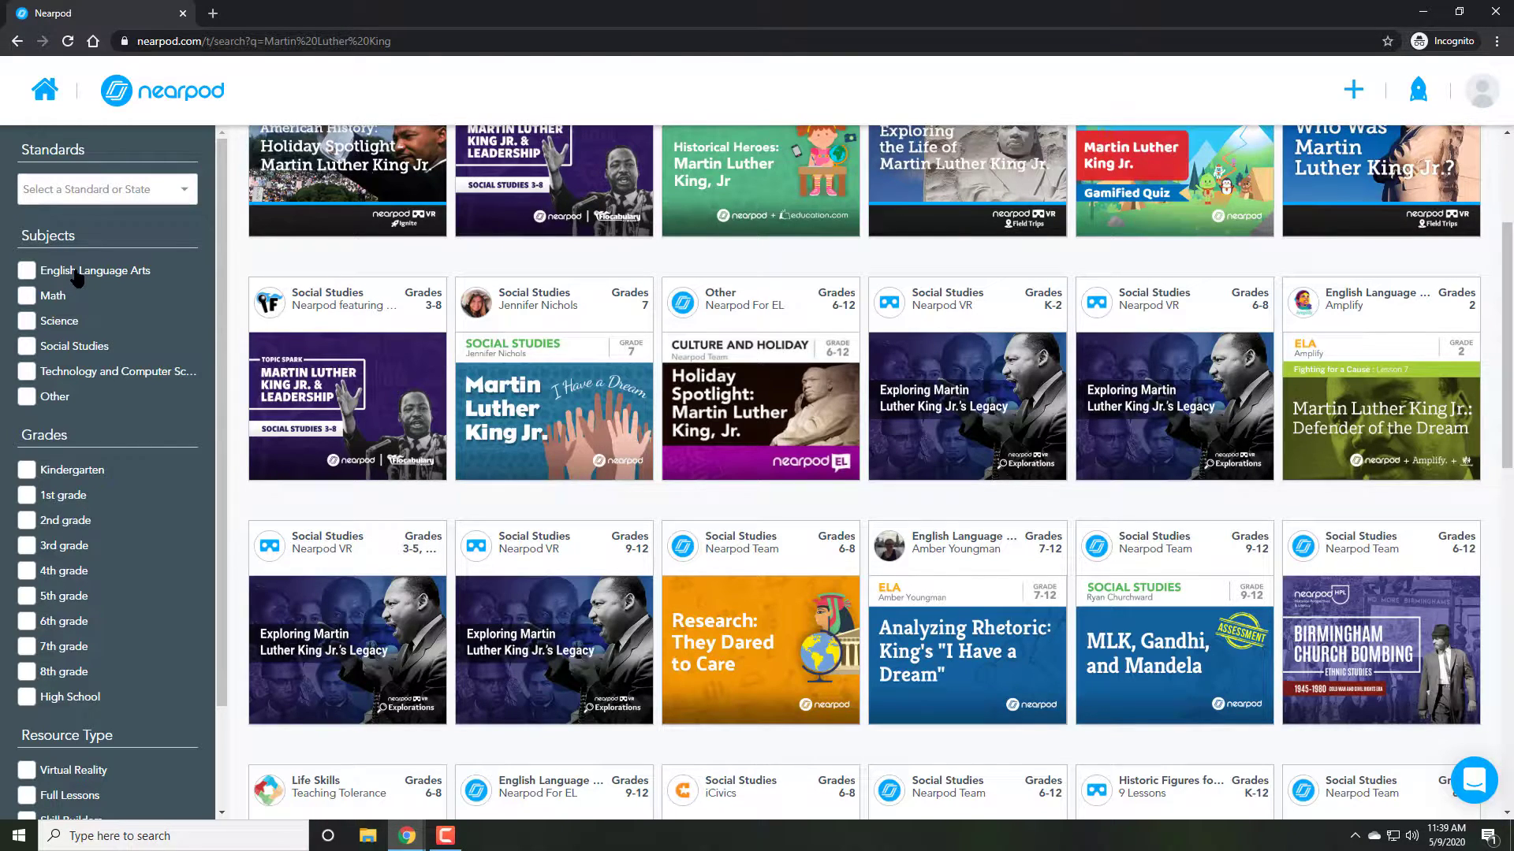
- Check English Language Arts under Subjects, leaving seven ELA lessons including 'Letter from Birmingham Jail'
click(76, 273)
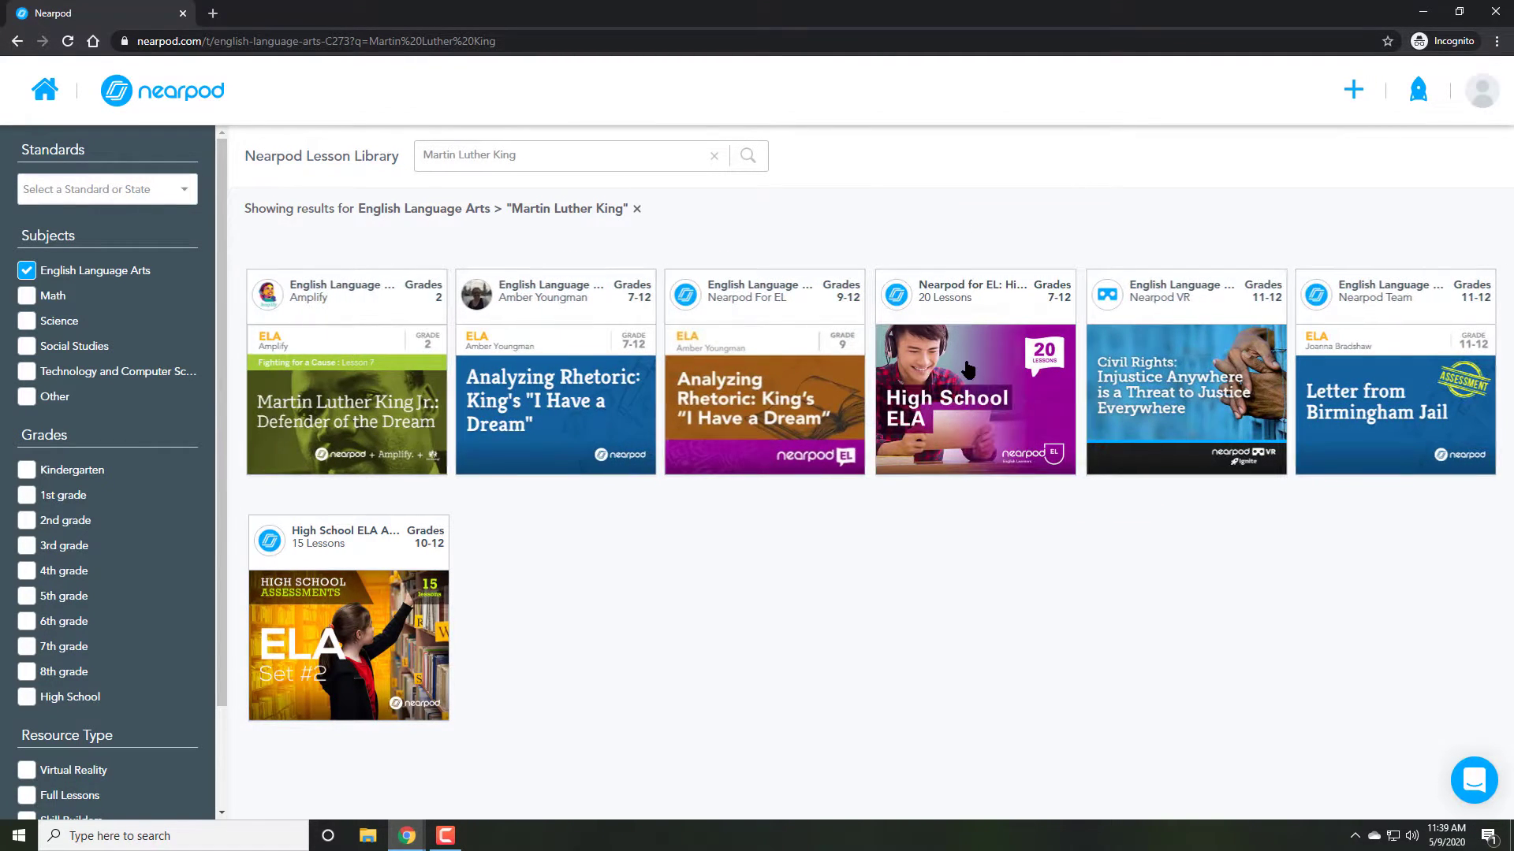
mouse_move(968, 369)
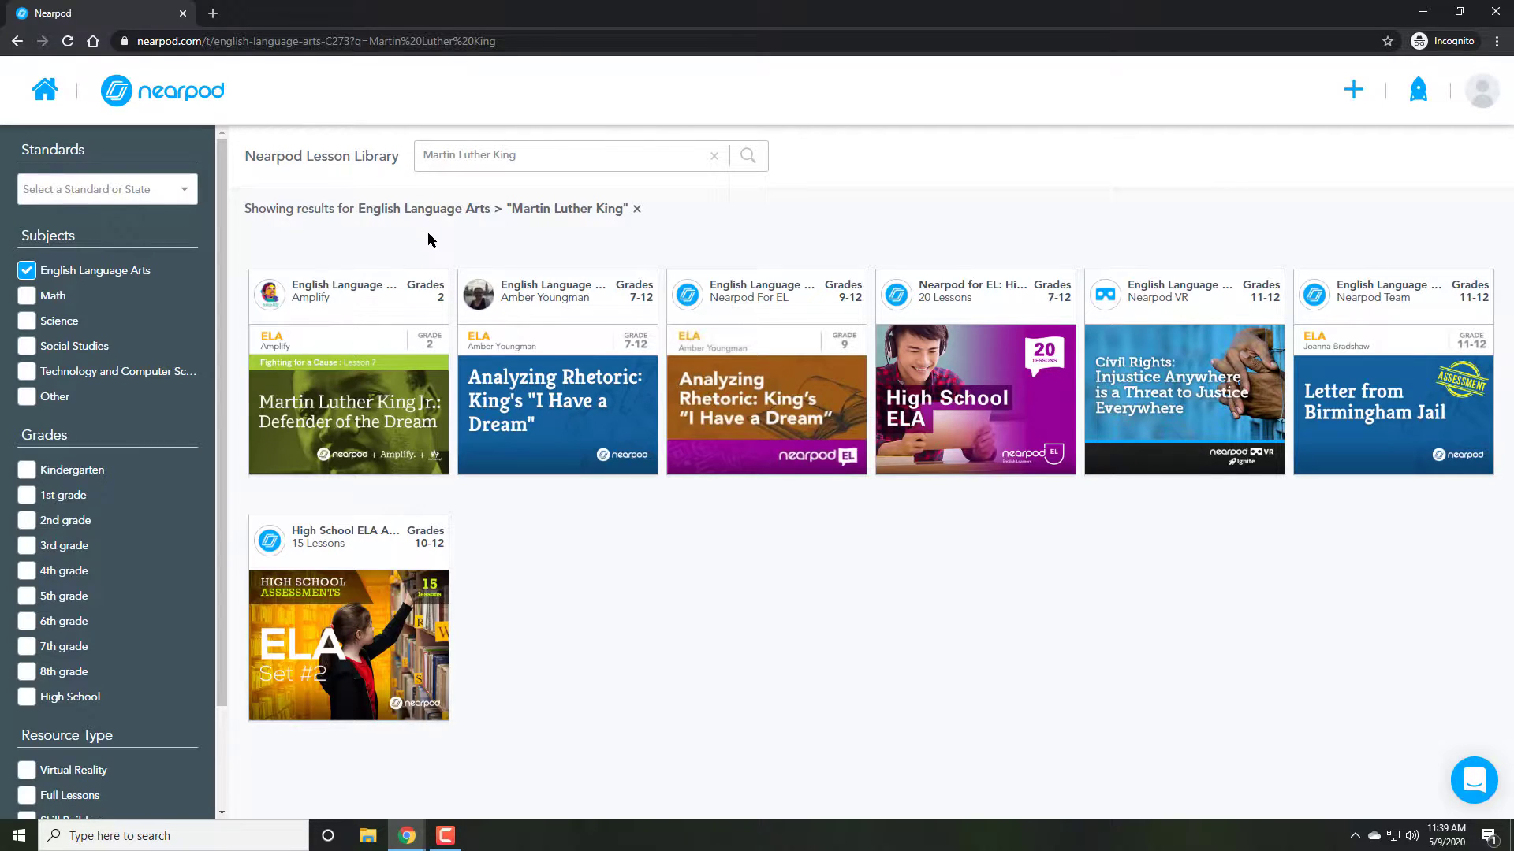
- Preview the Letter from Birmingham Jail lesson, advancing four slides to the excerpt
click(1369, 375)
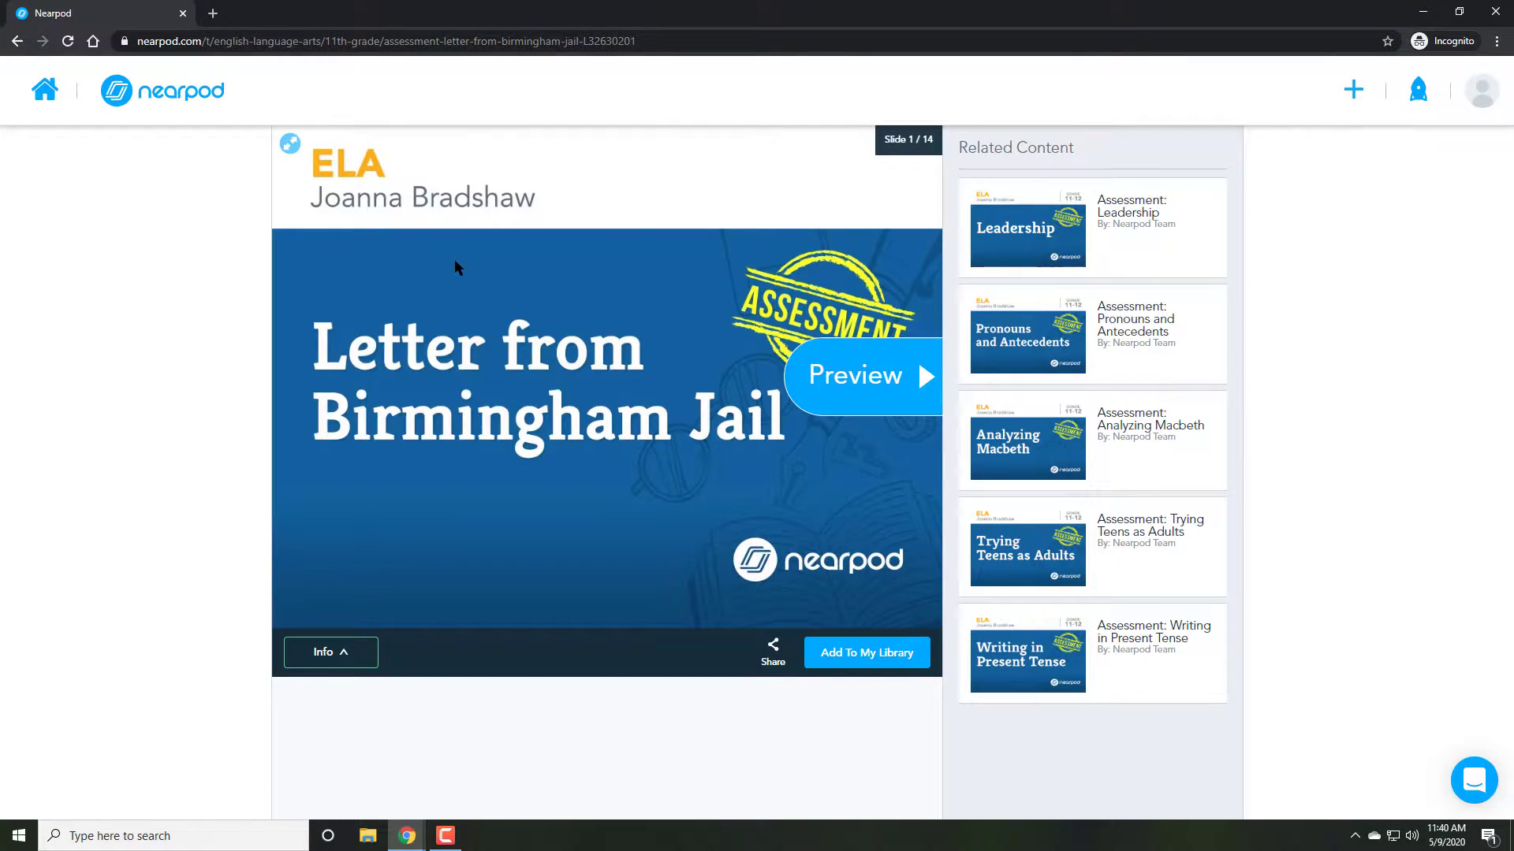
click(855, 386)
click(922, 377)
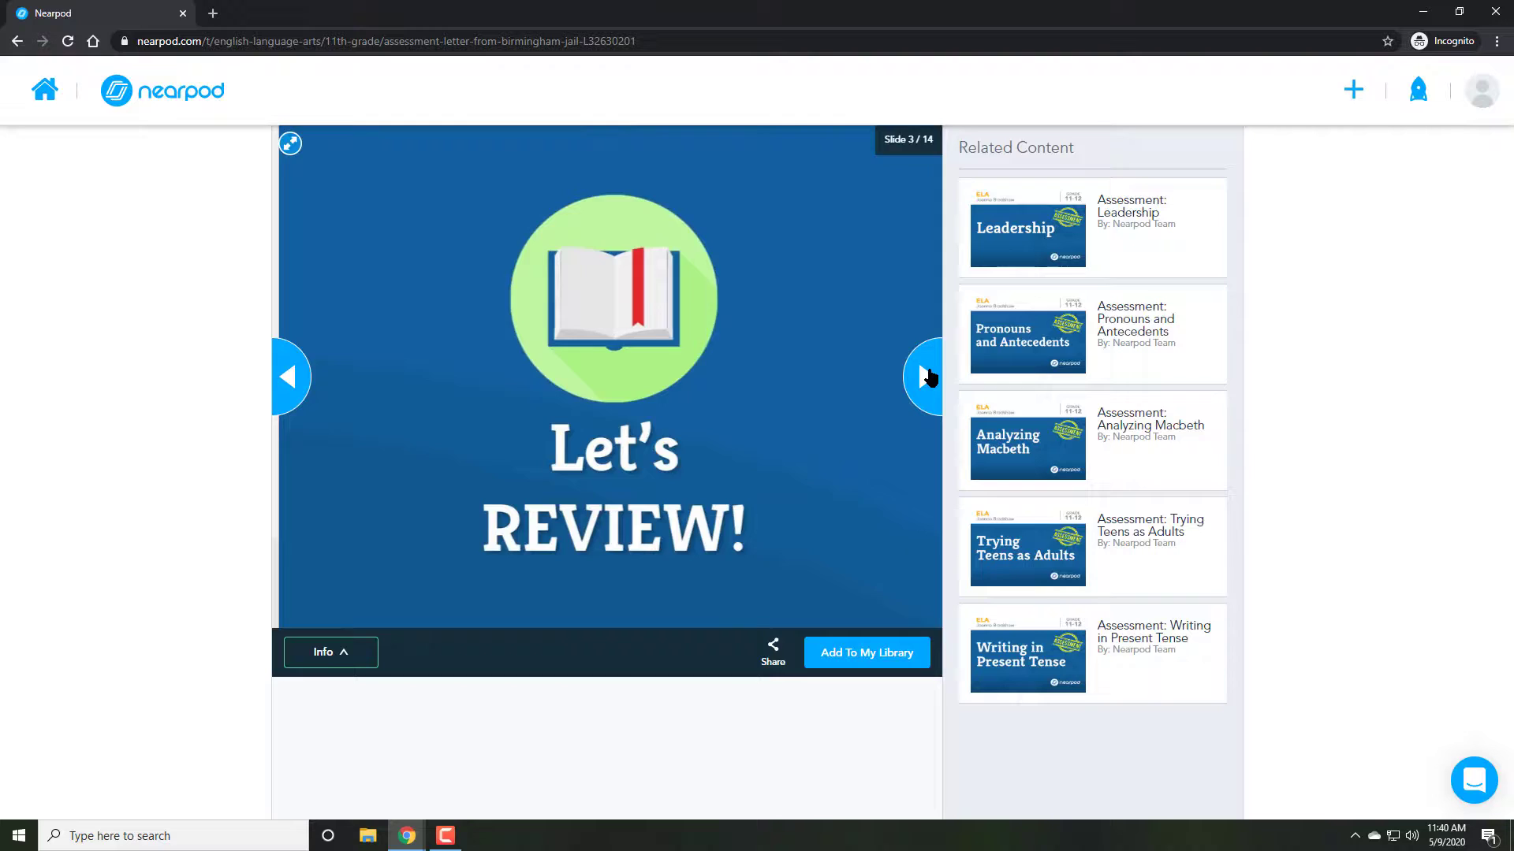
click(924, 377)
click(924, 376)
click(928, 377)
click(930, 377)
- Mark 'We know', 'For years' and 'This Wait' in blue, then switch the pen to red
click(397, 599)
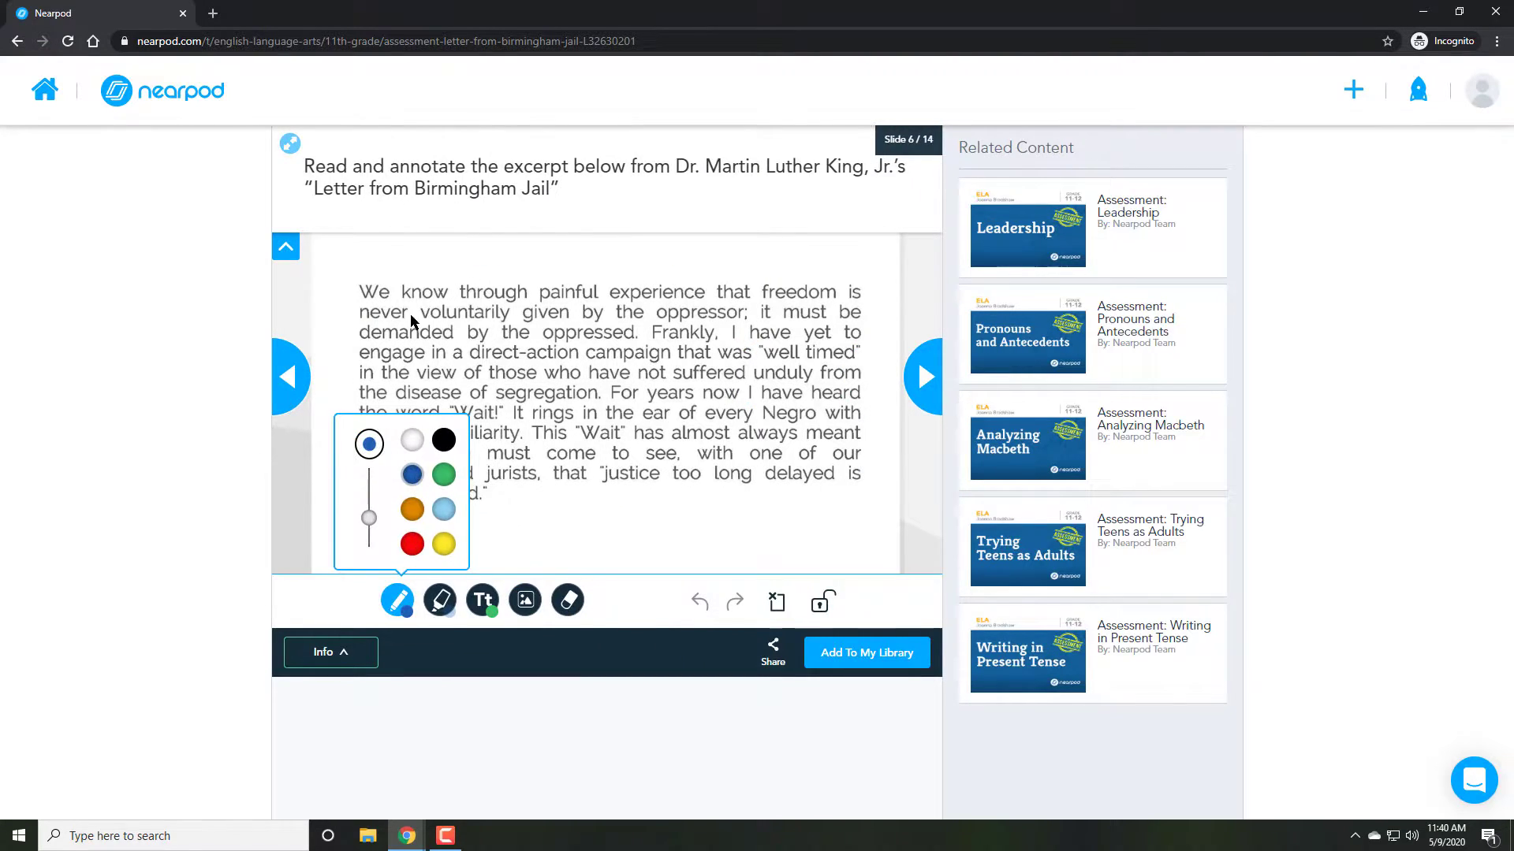
drag(356, 301, 456, 301)
drag(698, 387, 678, 384)
mouse_move(530, 442)
mouse_down()
mouse_move(615, 439)
mouse_move(605, 454)
mouse_up()
click(397, 600)
click(365, 439)
- On the open-ended question slide, begin the answer 'In this Paragraph, King means...'
click(919, 377)
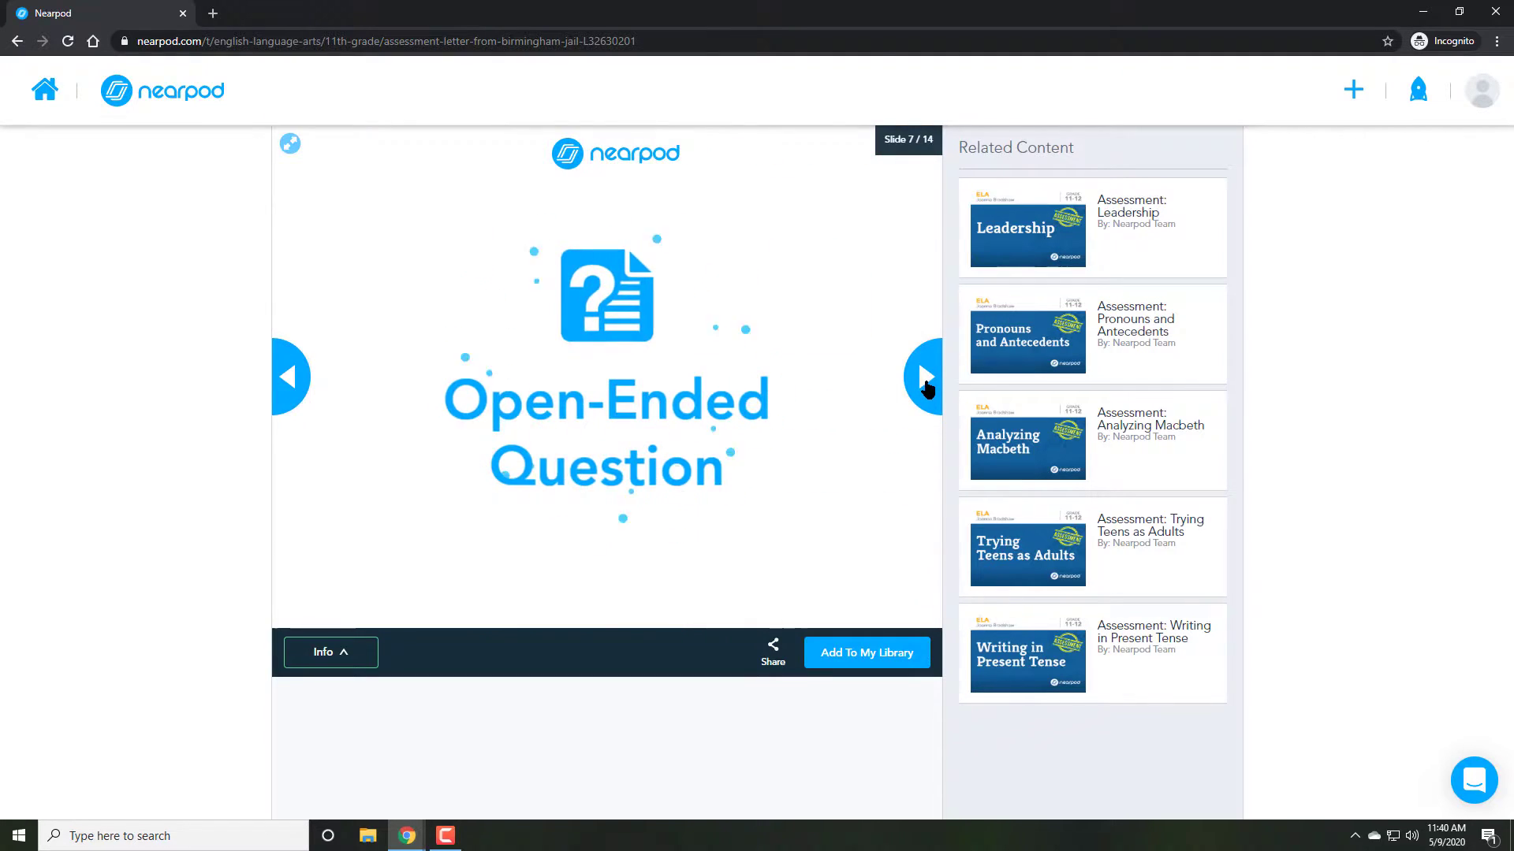
click(520, 308)
text(In this Paragraph, King means...)
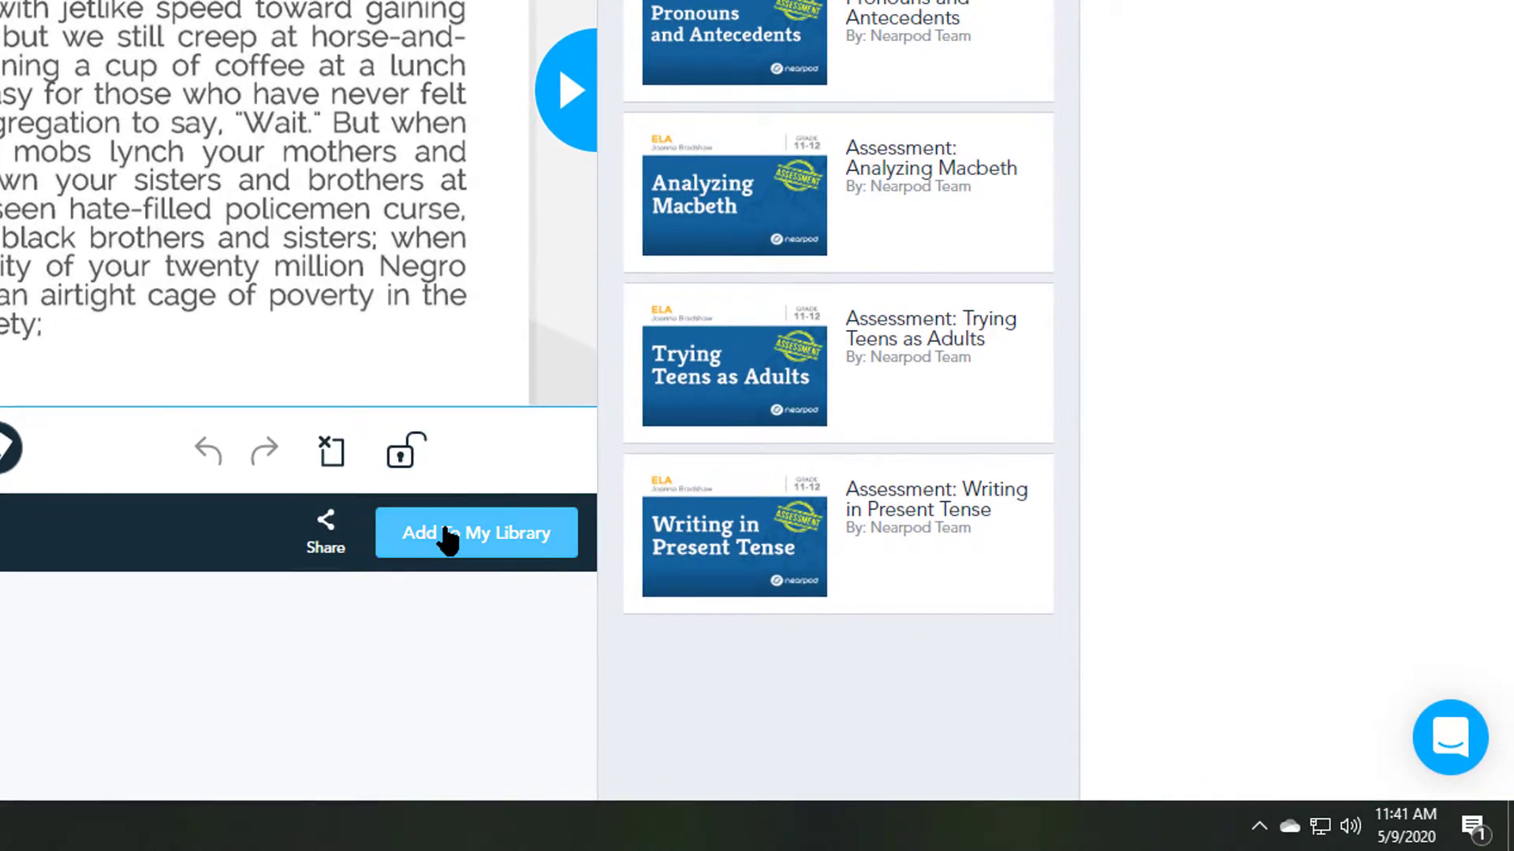
- Save Assessment: Letter from Birmingham Jail to My Library and launch it as a Live Lesson
click(448, 543)
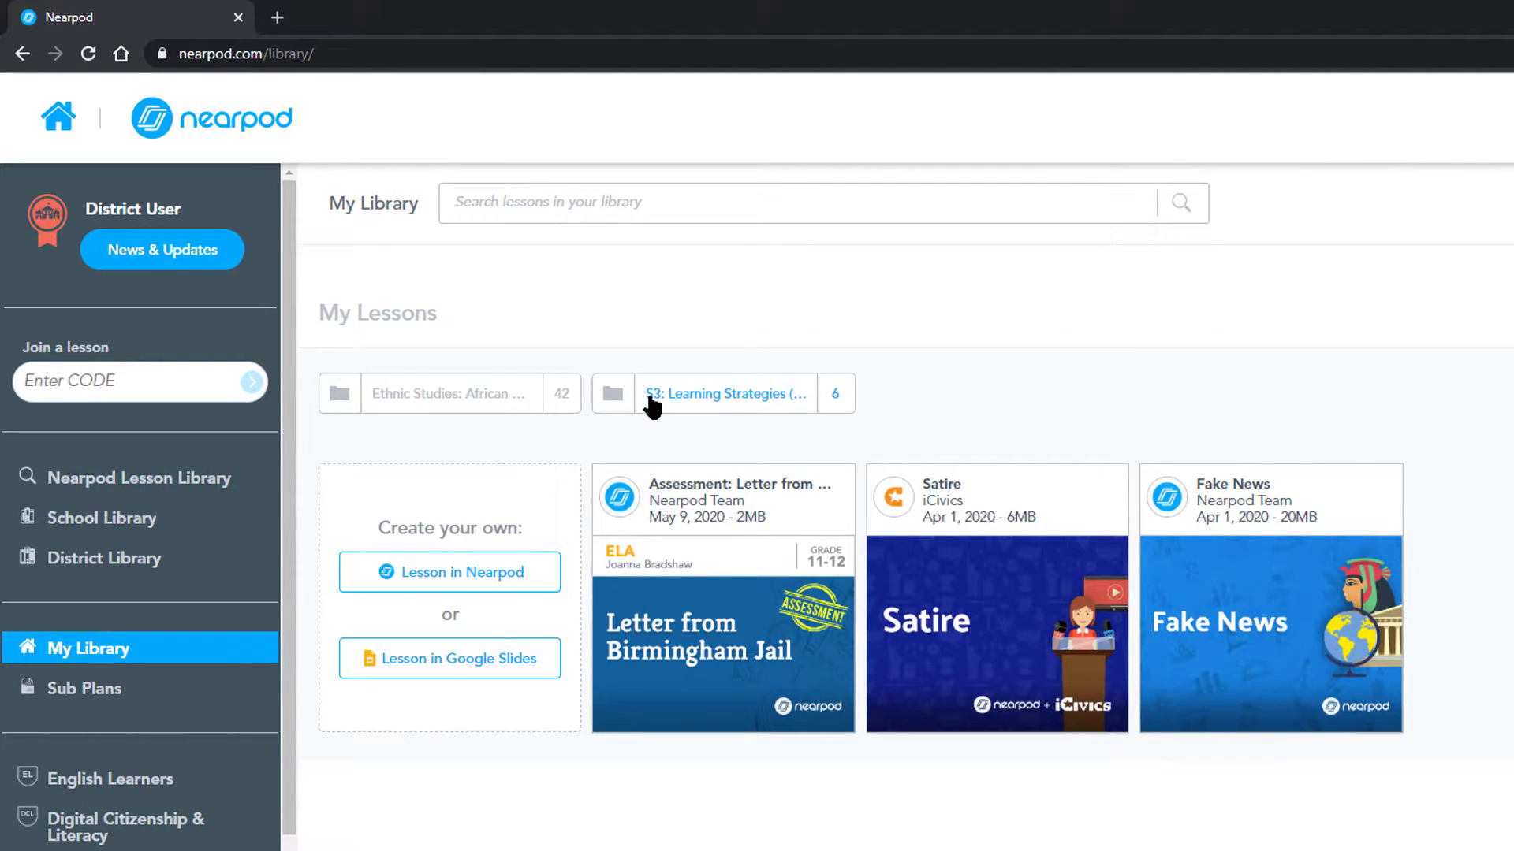
mouse_move(662, 509)
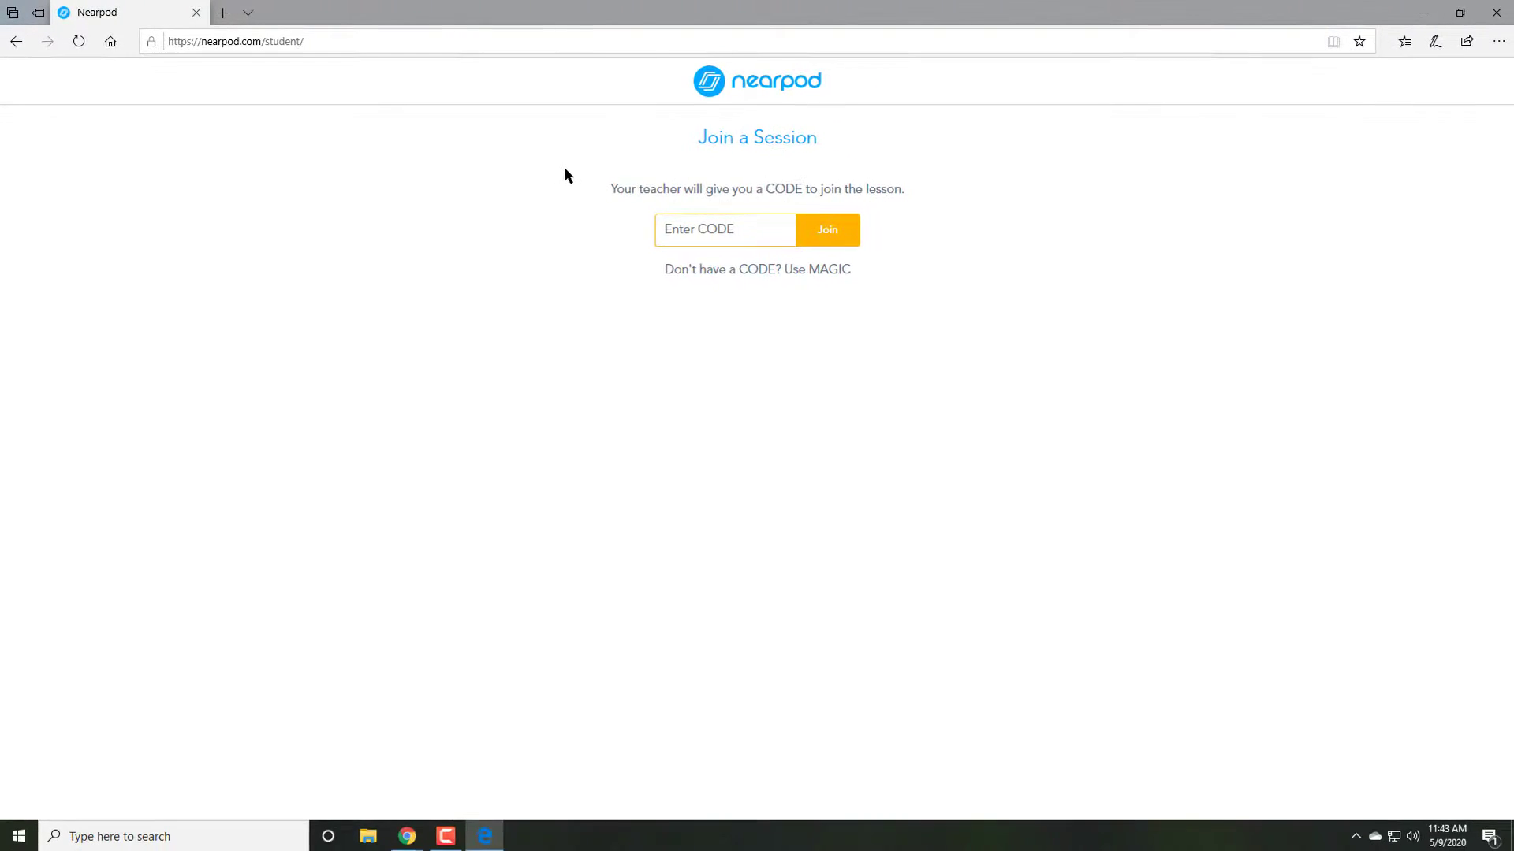
- Join the live session with its join code as the student 'Sample S'
text(KTZIB)
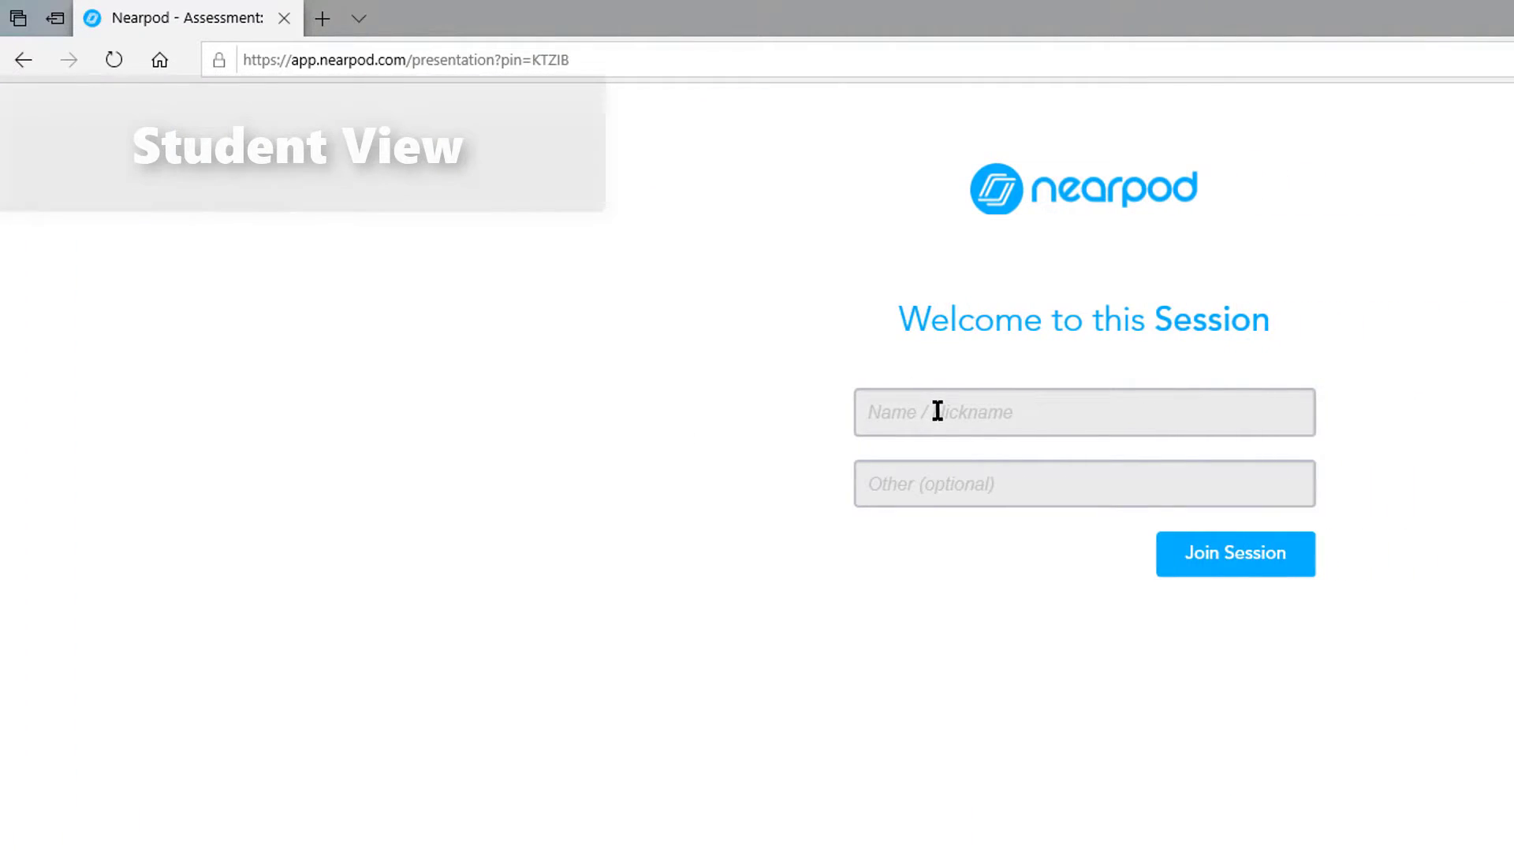
text(Sample Student)
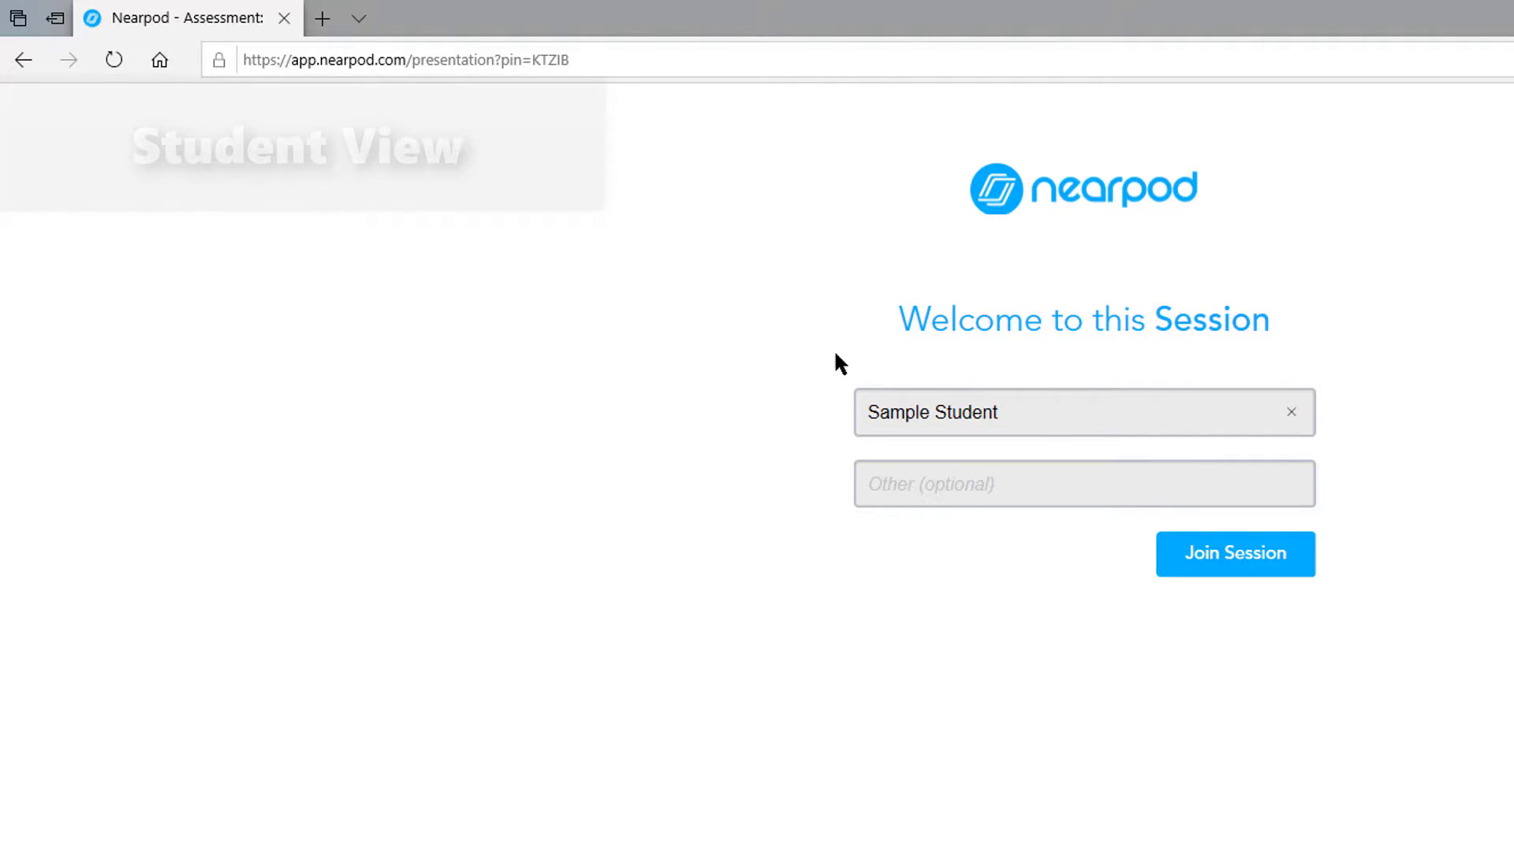
click(1218, 566)
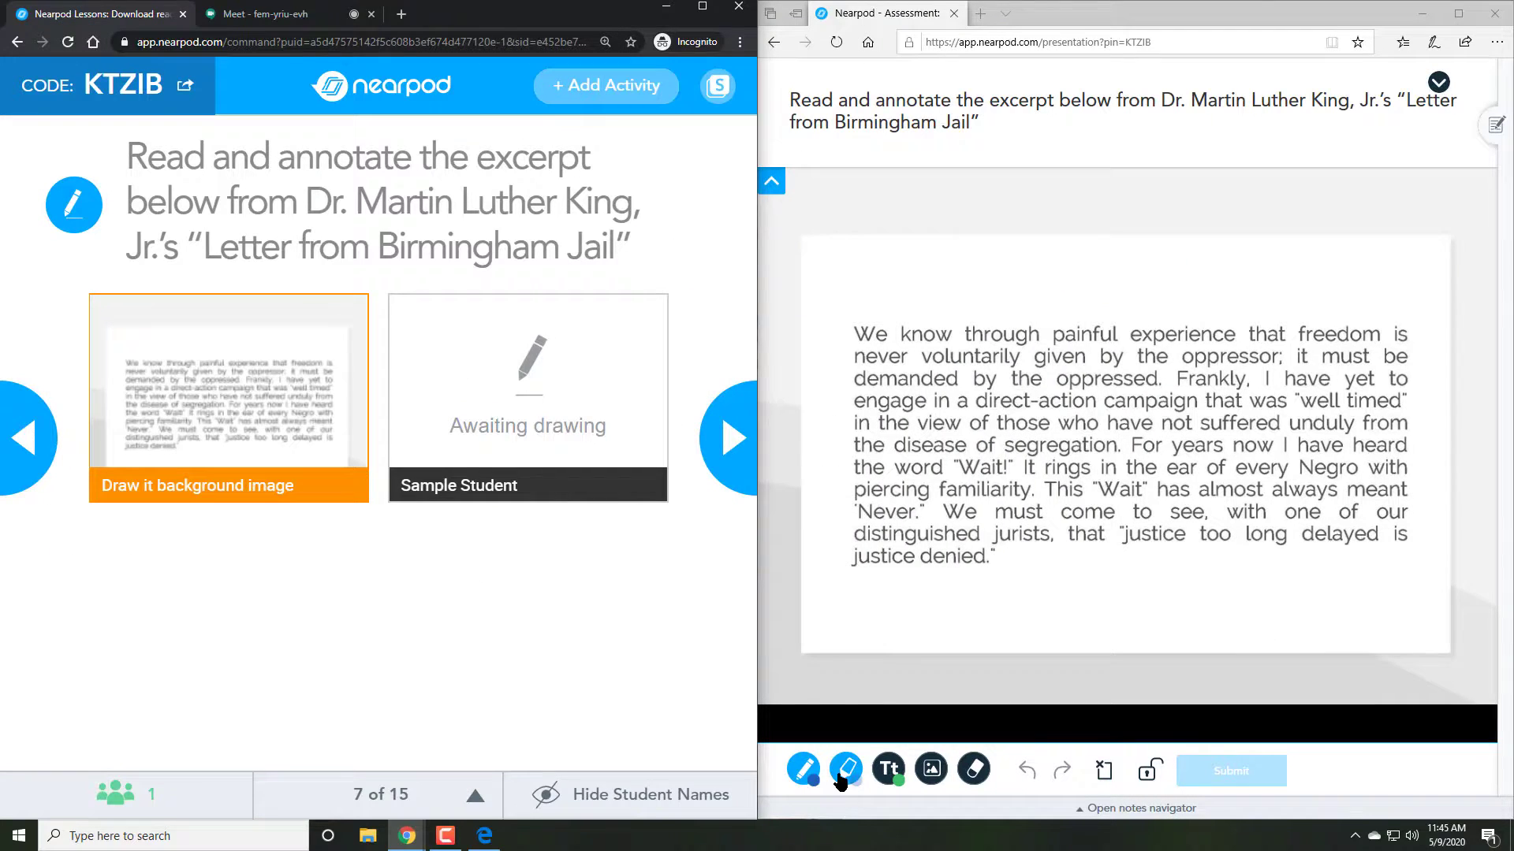
- Underline 'We know', 'have not suffered', 'justice too long', circle 'distinguished', and submit
drag(854, 345, 938, 344)
drag(989, 526, 847, 540)
drag(1119, 431, 1253, 426)
drag(1116, 553, 1247, 547)
click(563, 461)
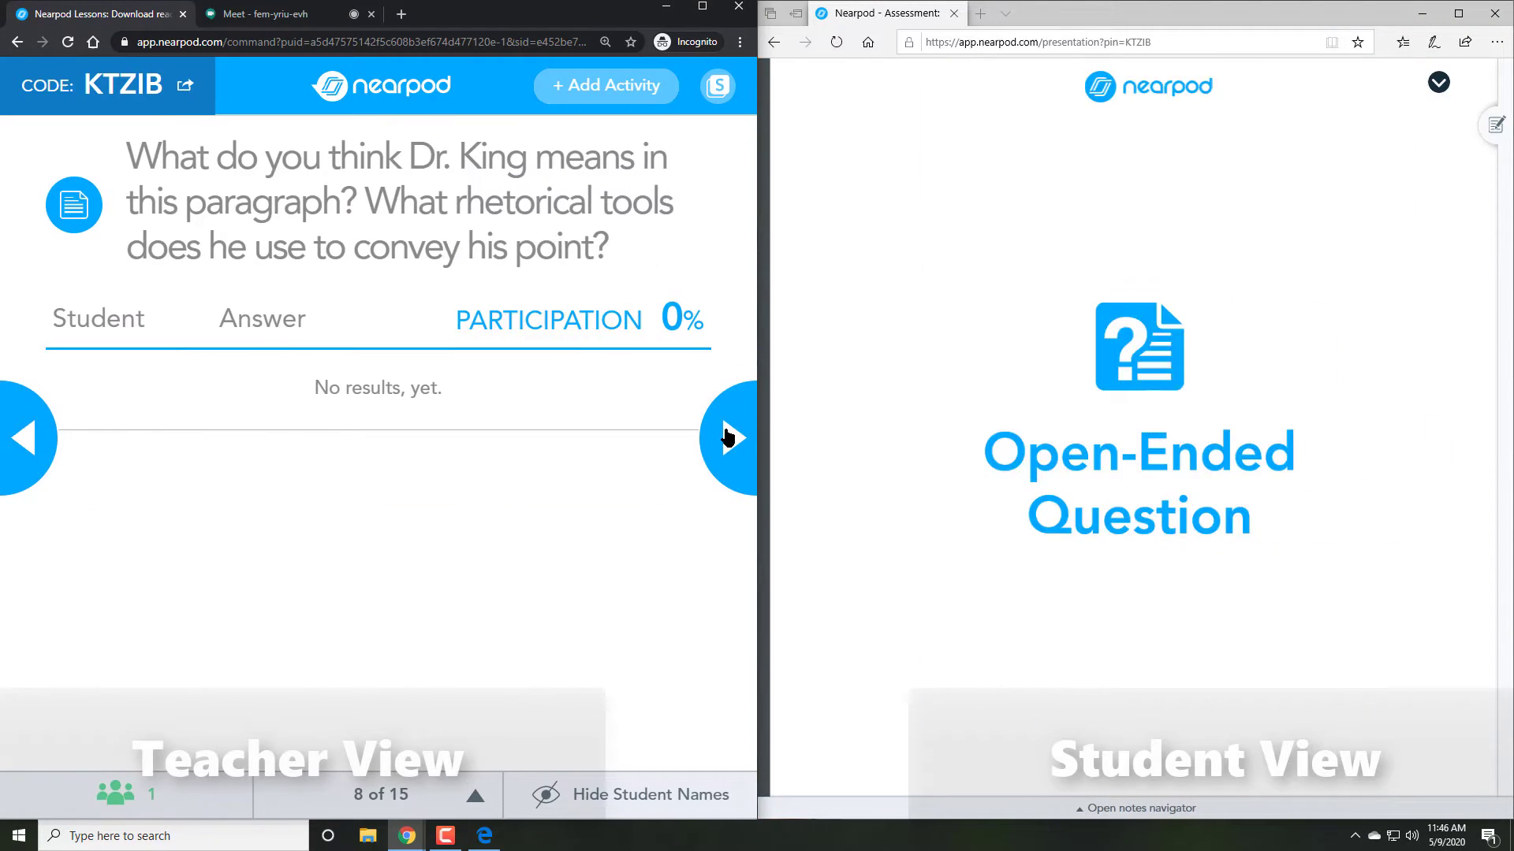
- Submit the student's answer on King's paragraph and share it, toggling student names off and on
click(830, 217)
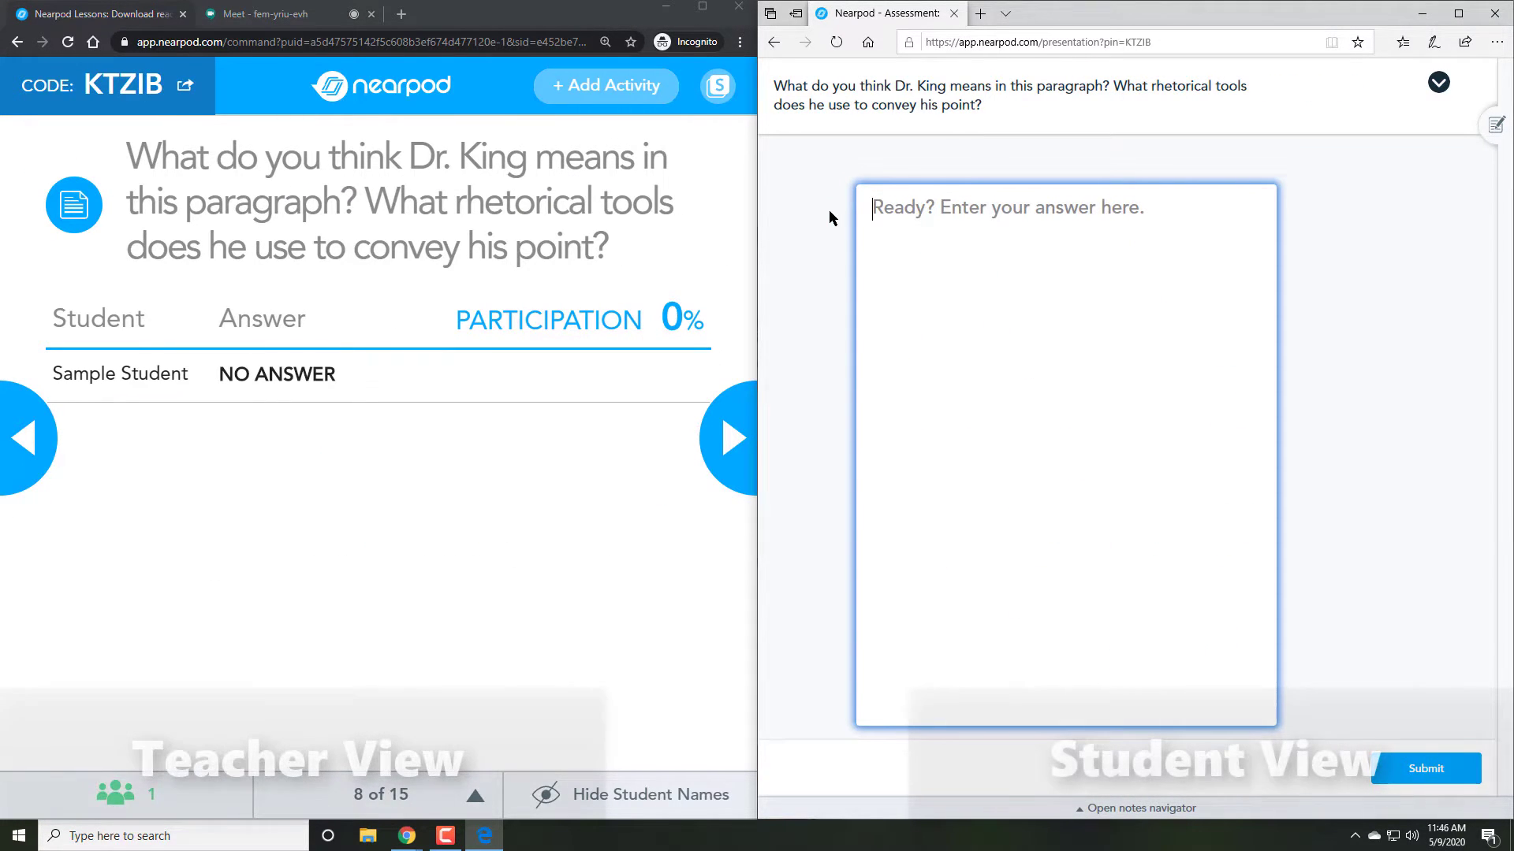
text(In this paragraph, King means that we need to pay better attention to how we c)
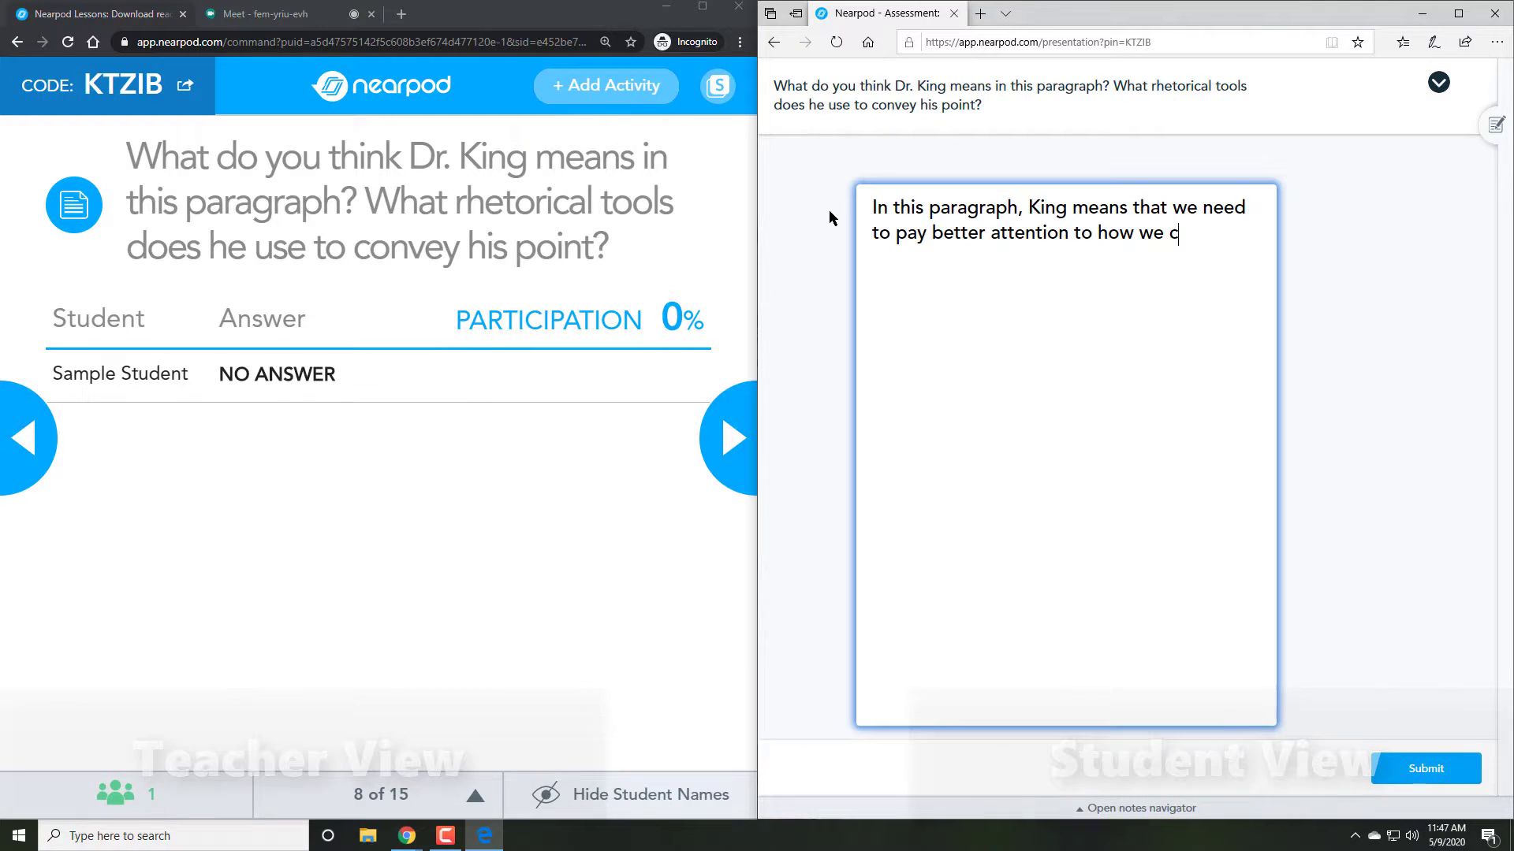
text(onduct our actions in the context of society.)
click(1426, 769)
click(381, 496)
click(661, 407)
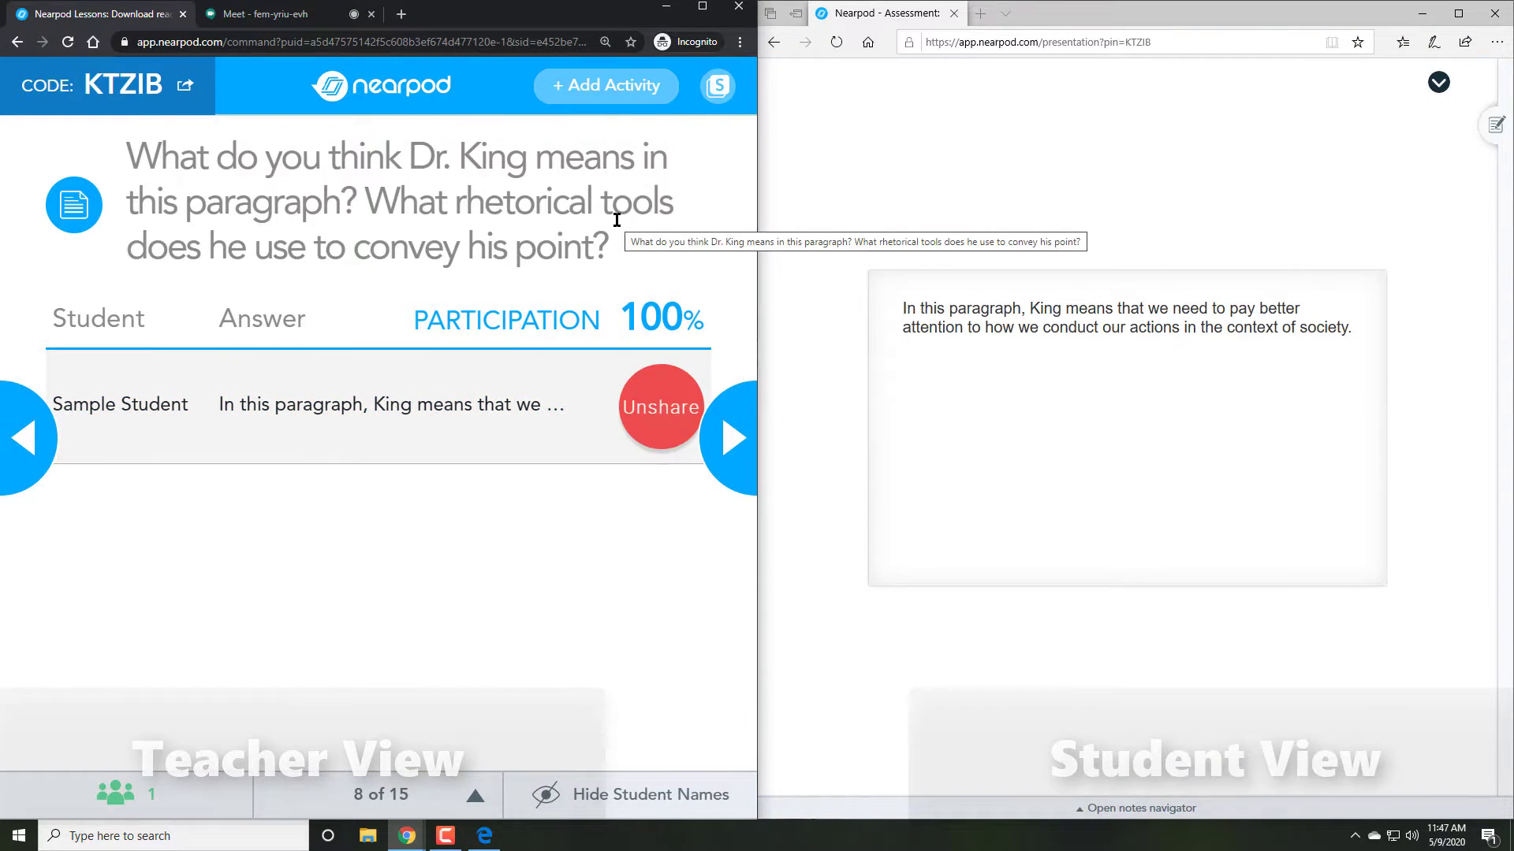
click(650, 794)
click(661, 407)
click(660, 407)
click(650, 795)
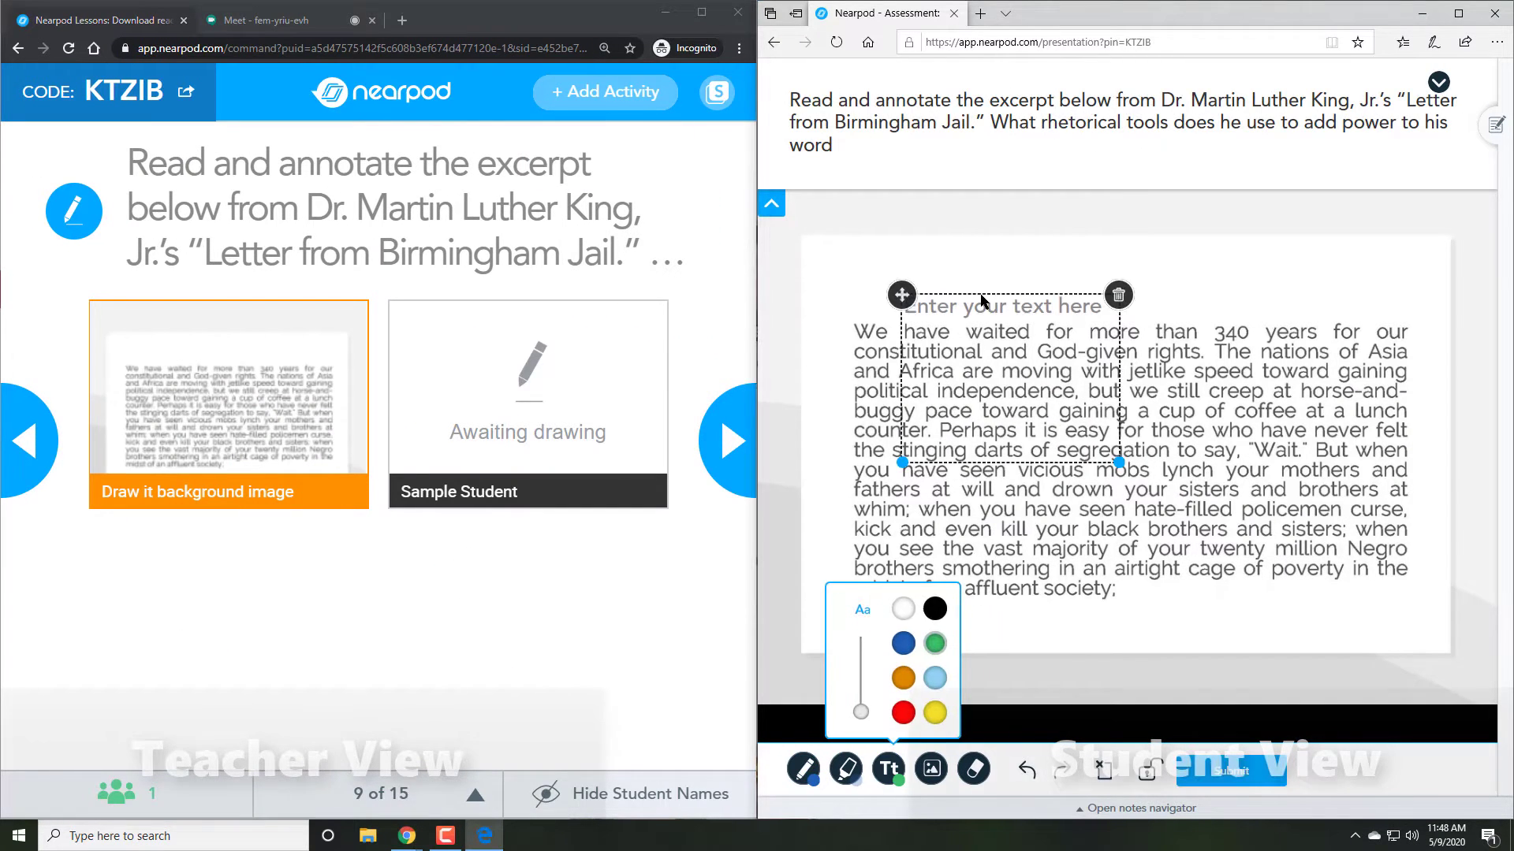
- Add a text box saying 'I completely agree with this passage' above the excerpt and submit
click(771, 204)
drag(902, 295, 916, 254)
text(I completely agree with this passage)
click(1230, 768)
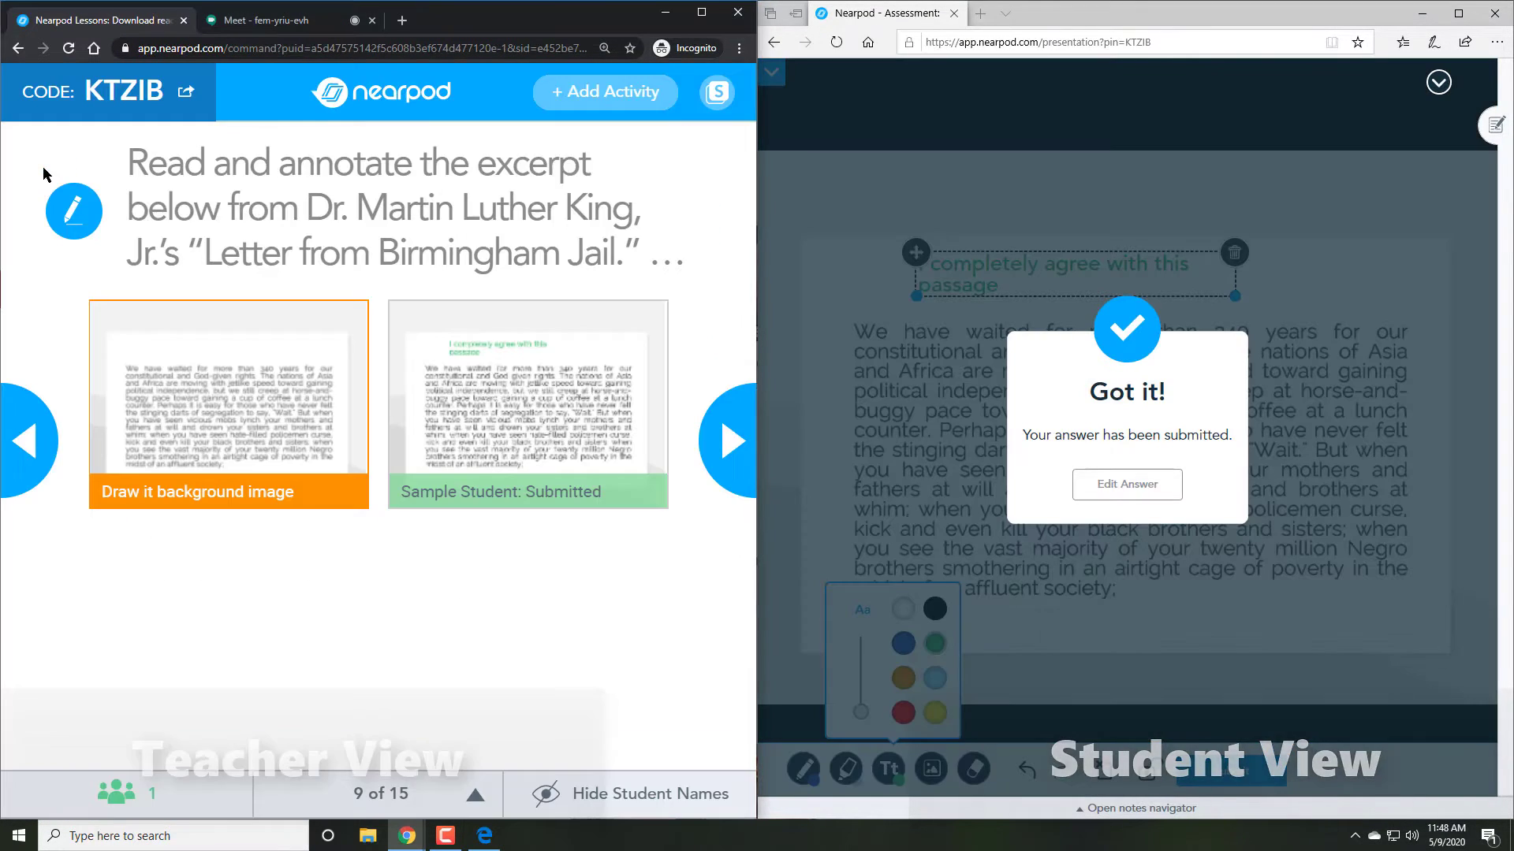
click(601, 101)
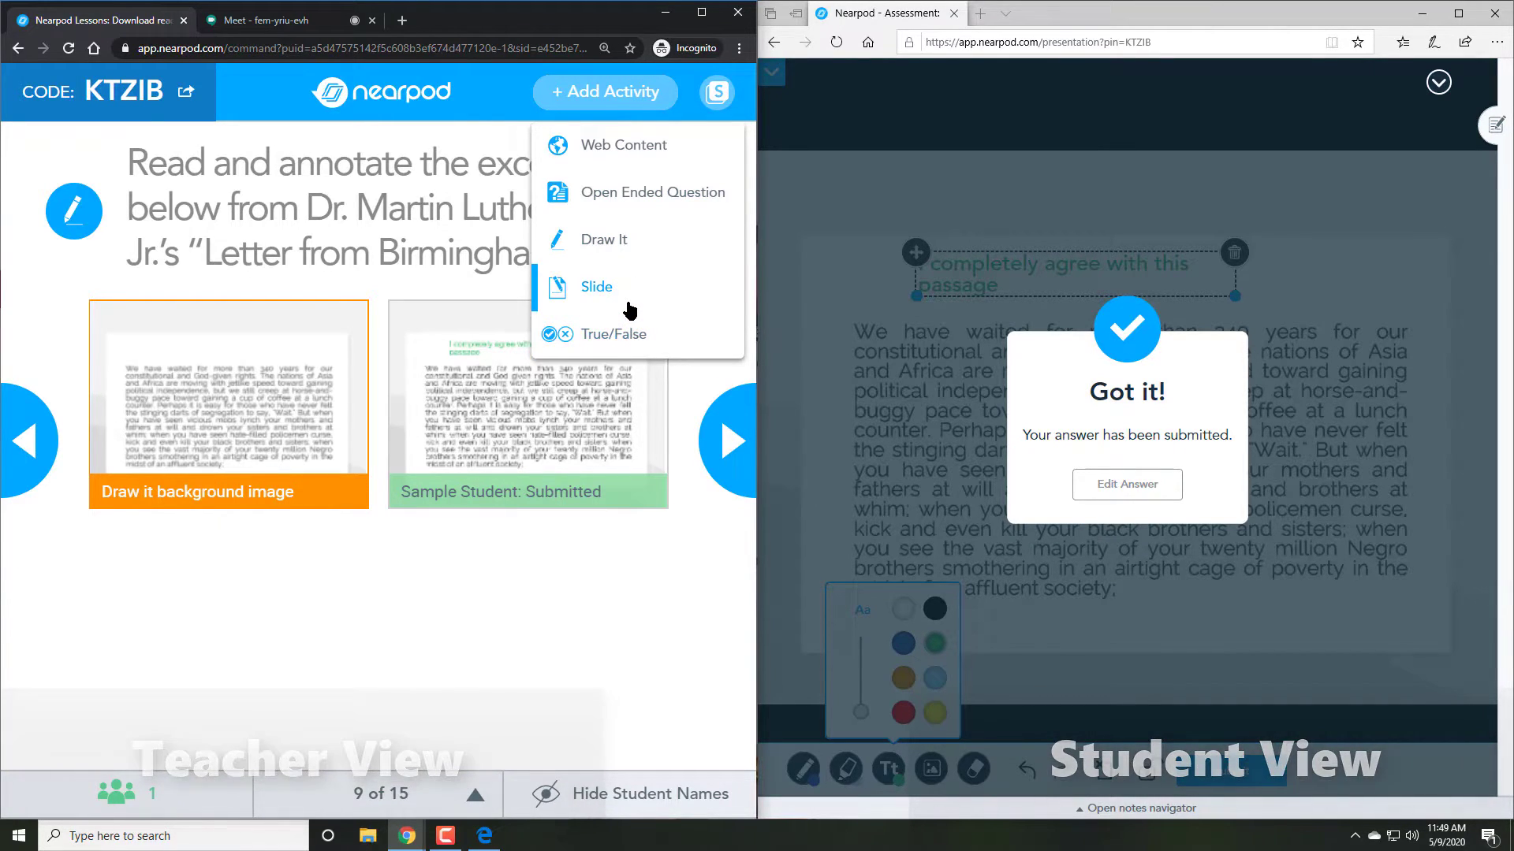
- Choose Web Content to share a web page live, and start a new browser tab
click(612, 155)
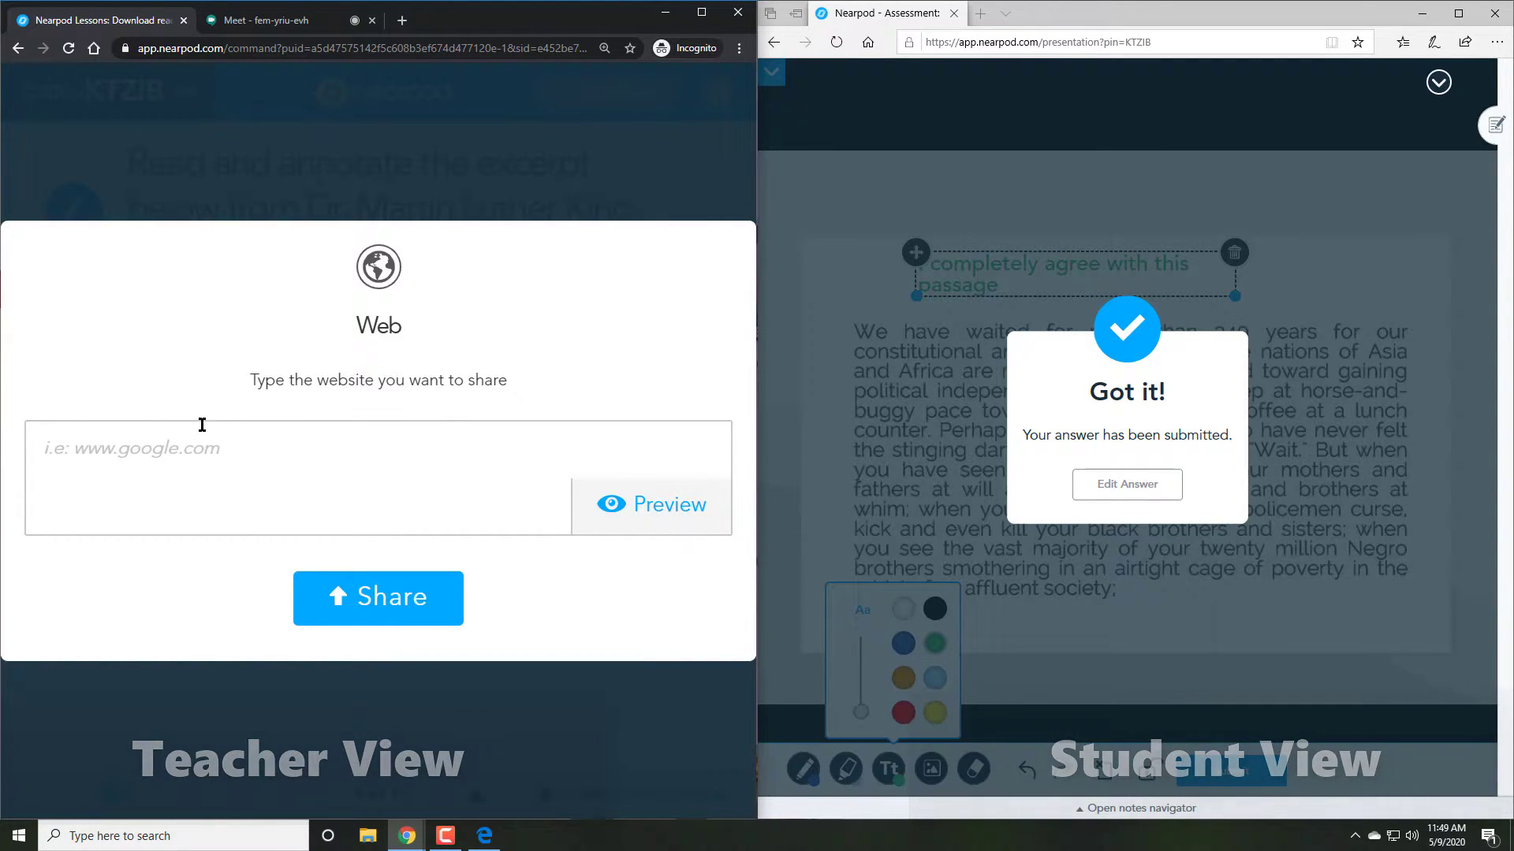
click(402, 21)
- Find 'mlk letter from birmingham jail audio' on YouTube and copy the video's link for Nearpod
text(youtube.com)
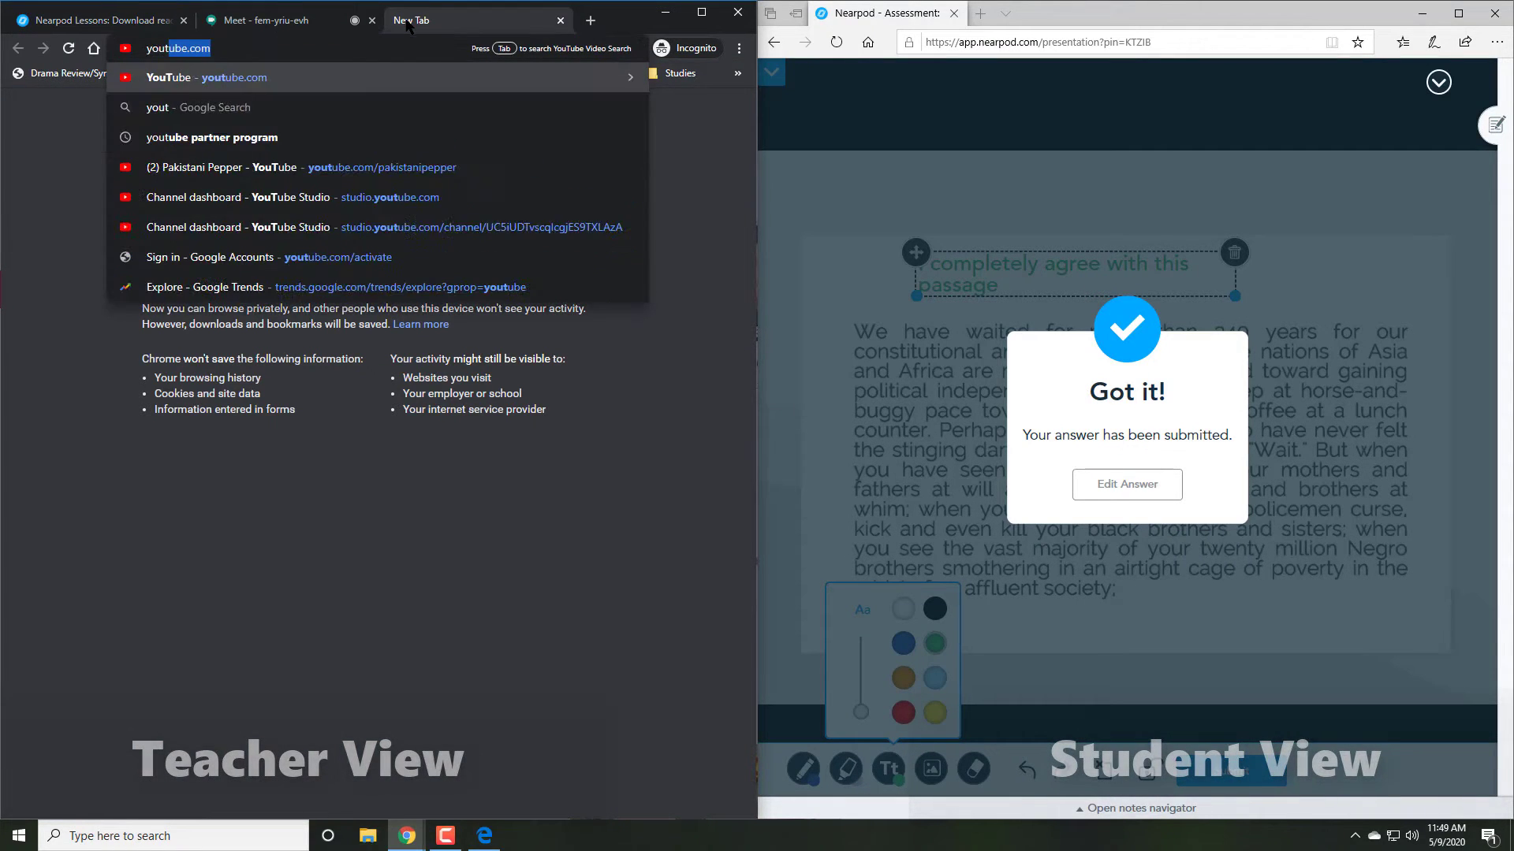
key(Return)
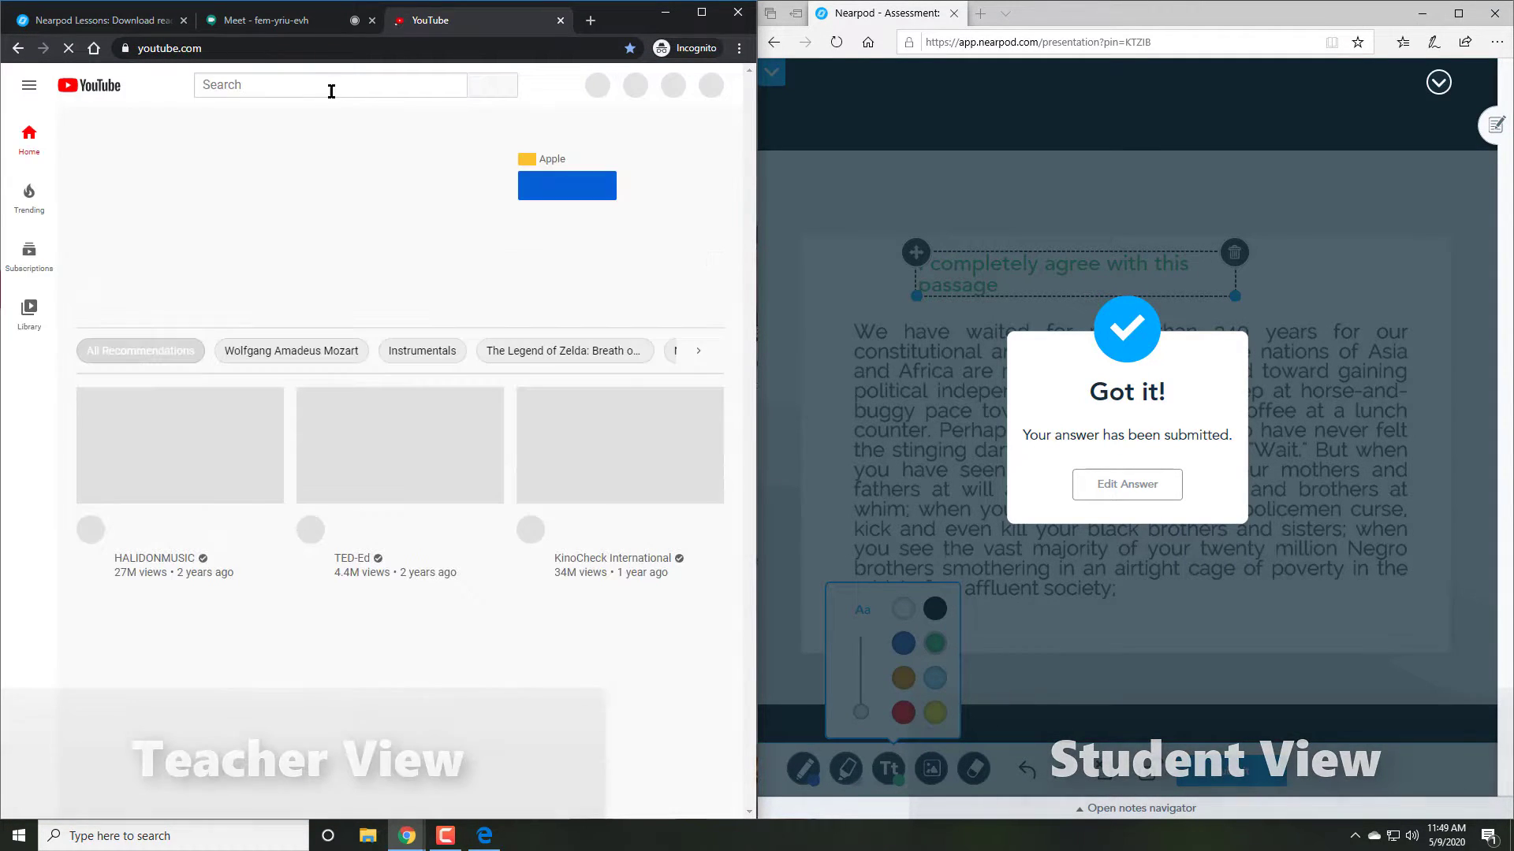
click(331, 89)
text(MLK let)
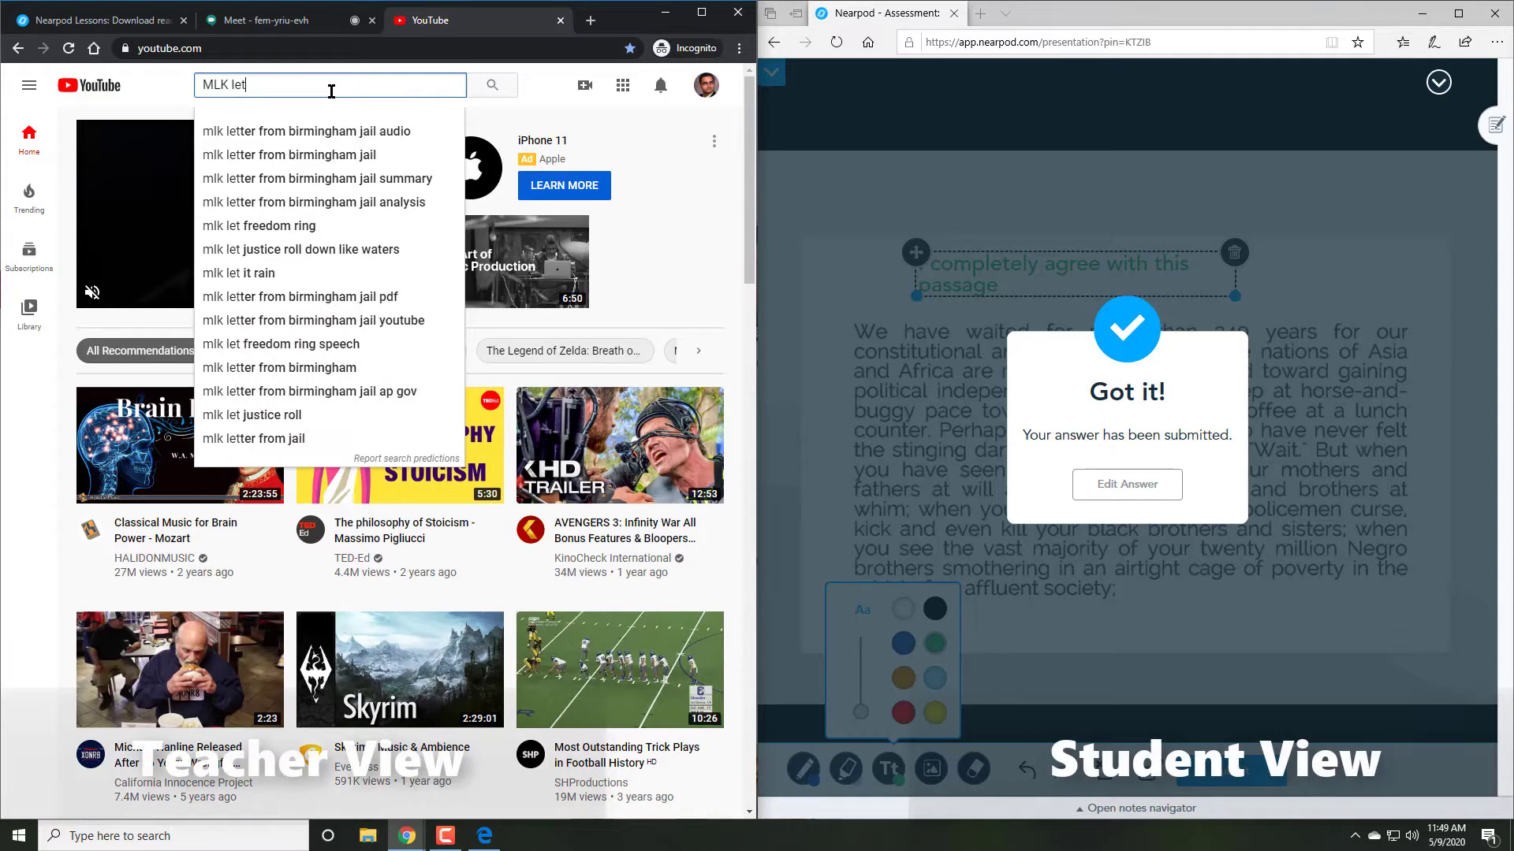
click(331, 131)
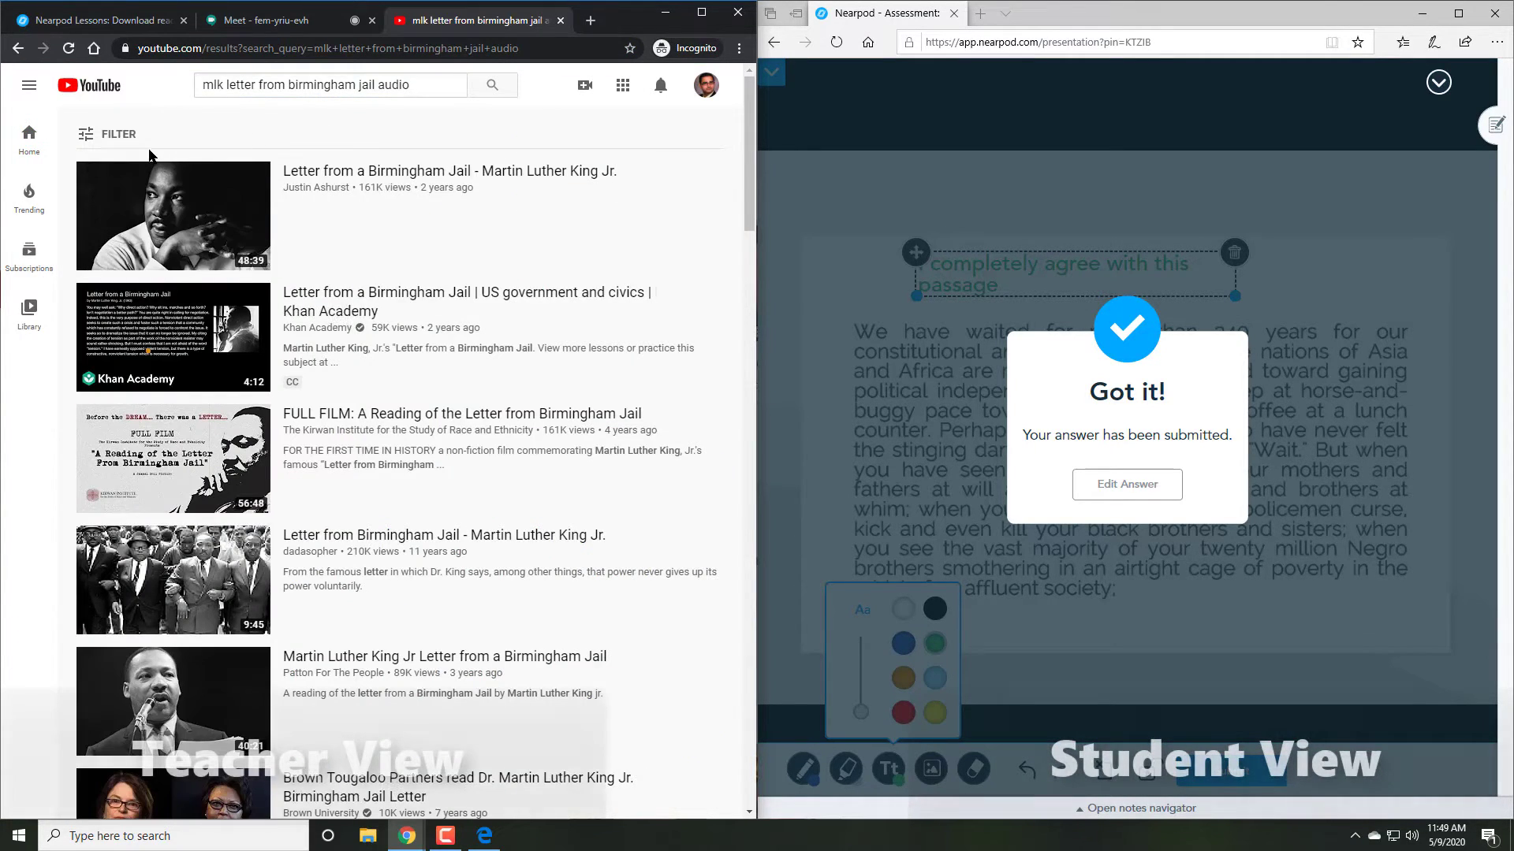
click(191, 227)
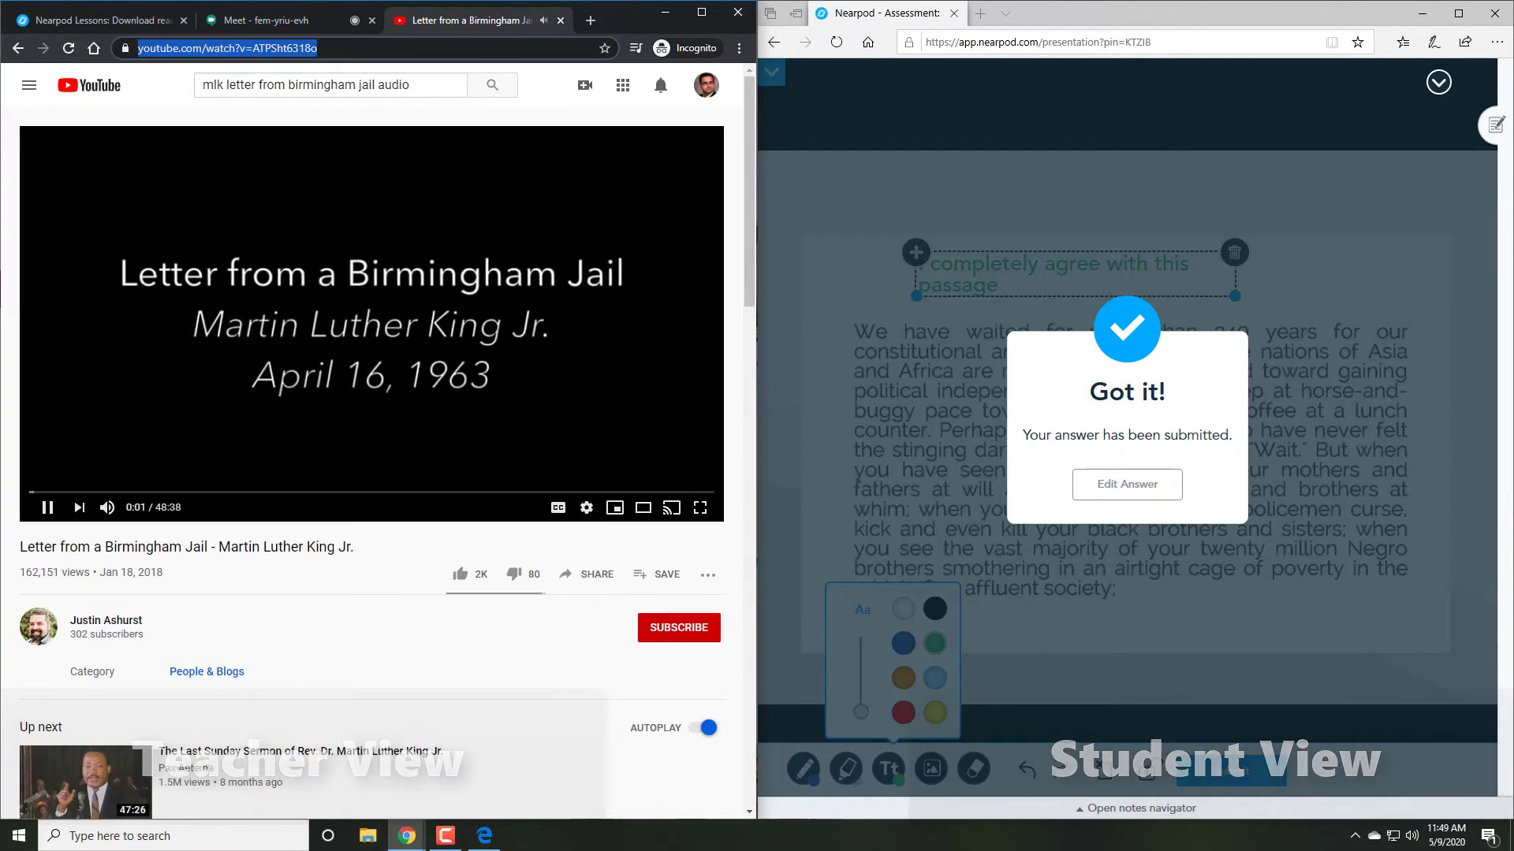
click(103, 19)
- Paste the Birmingham Jail video link, preview and share it, then play it in the student and teacher views
text(https://www.youtube.com/watch?v=ATPSht6318o)
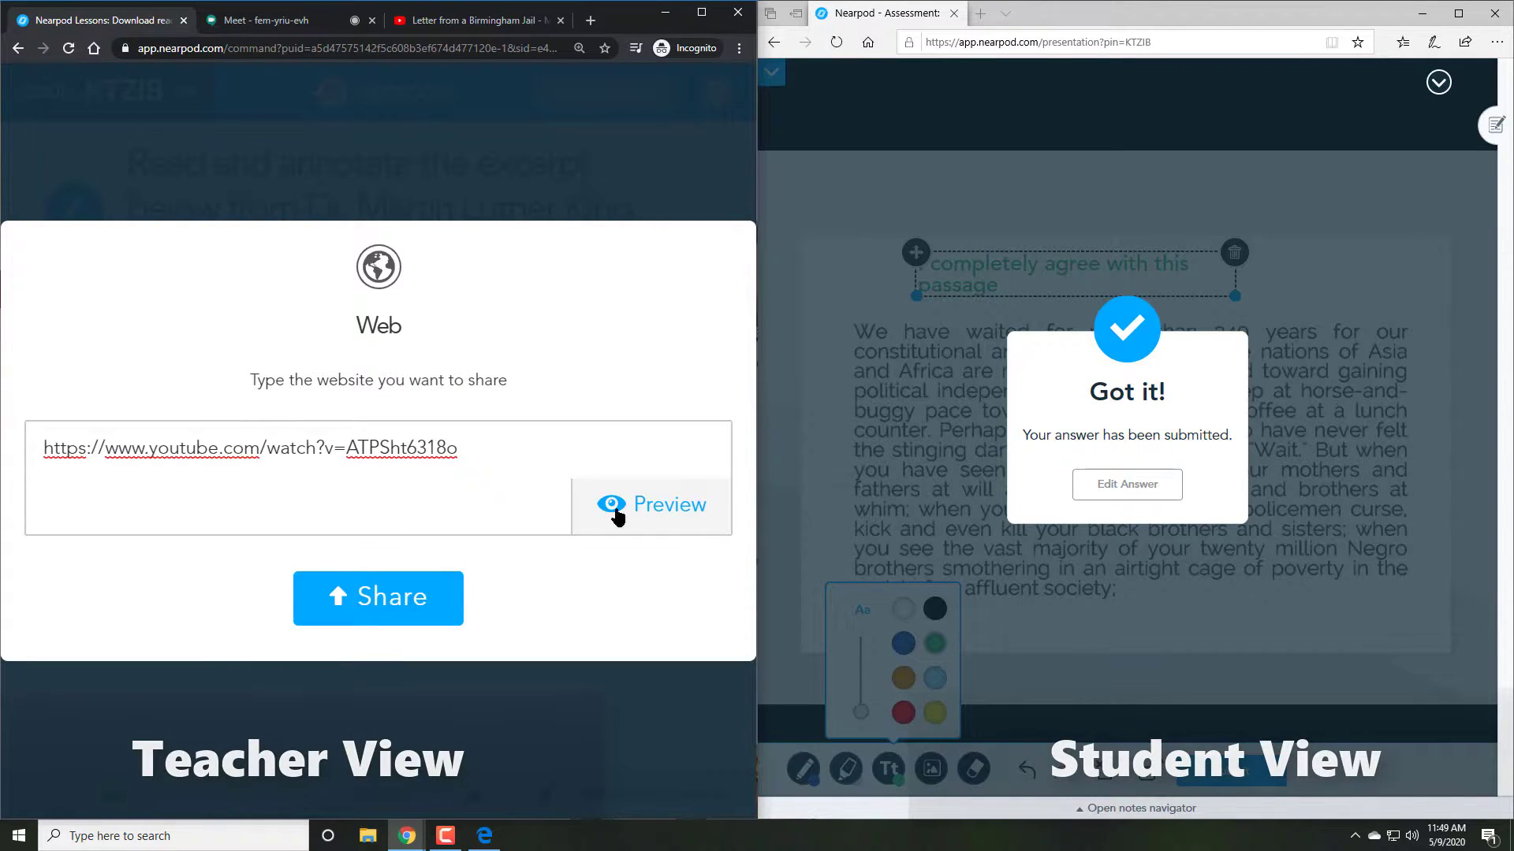
click(617, 514)
click(380, 593)
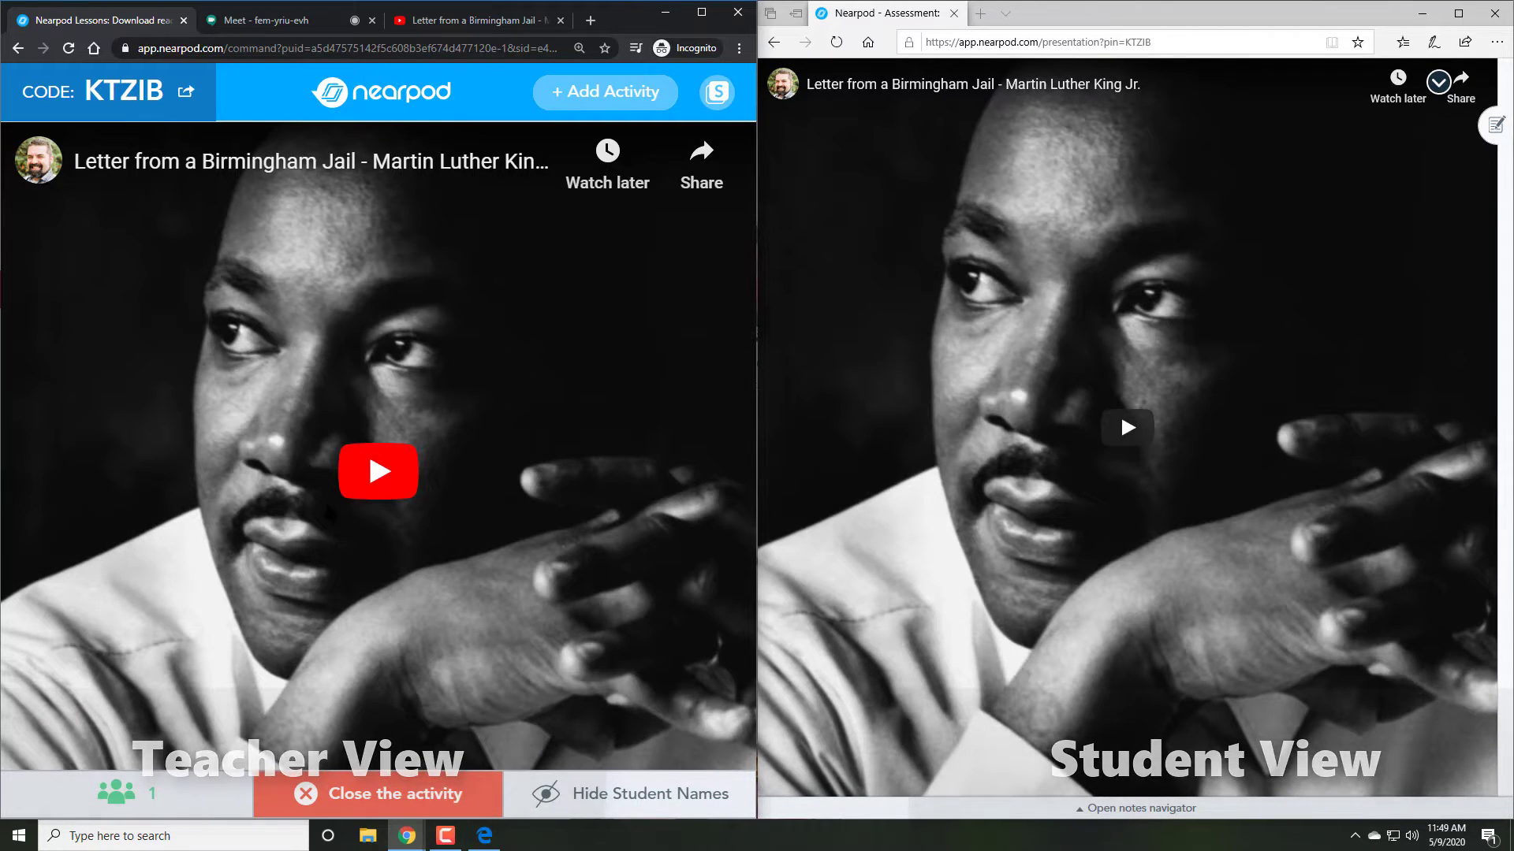
click(1126, 426)
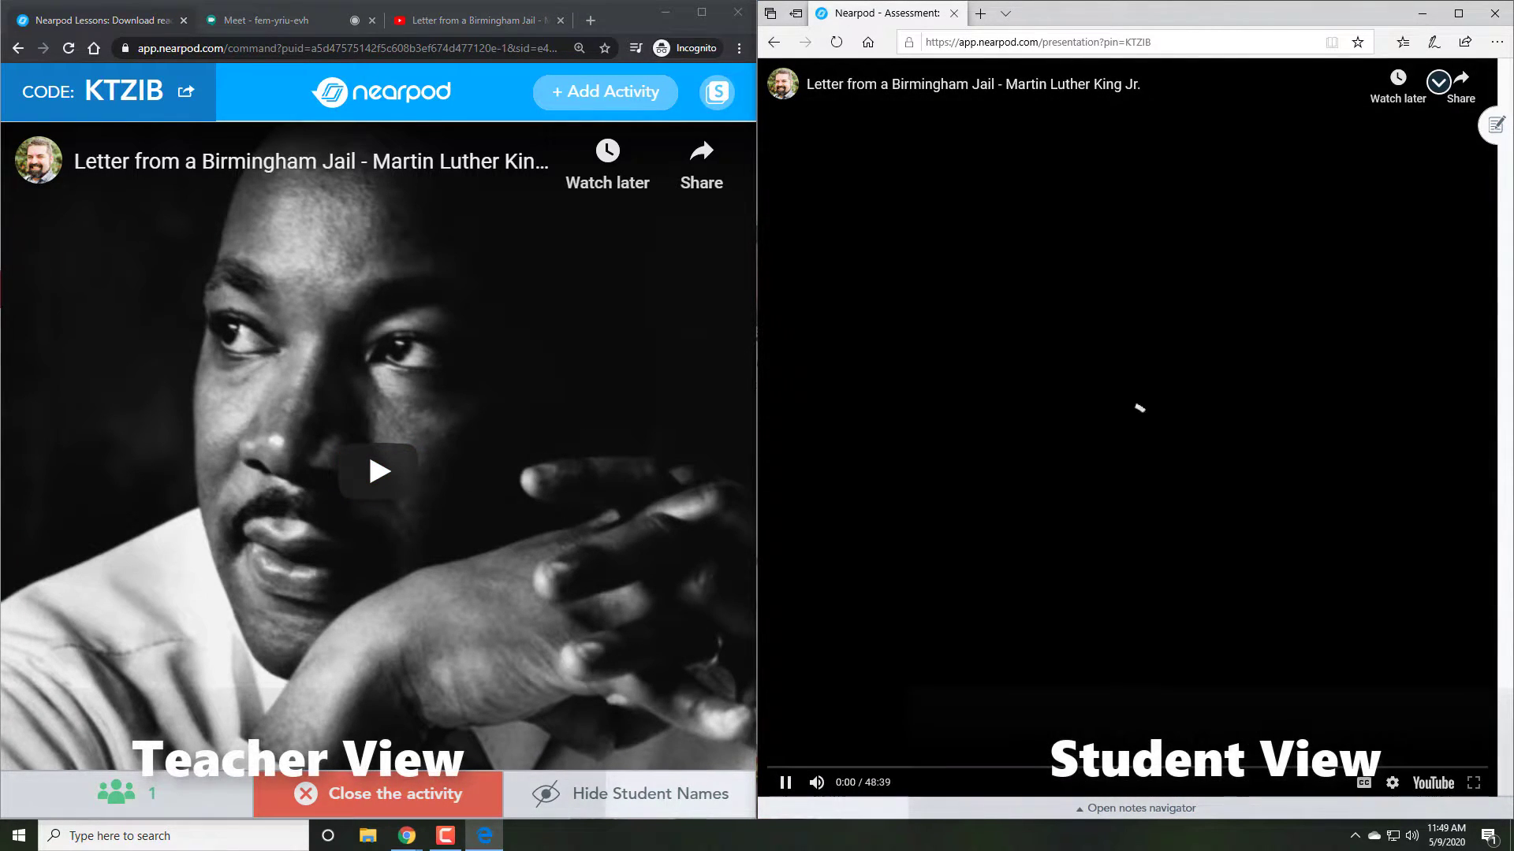
click(1126, 426)
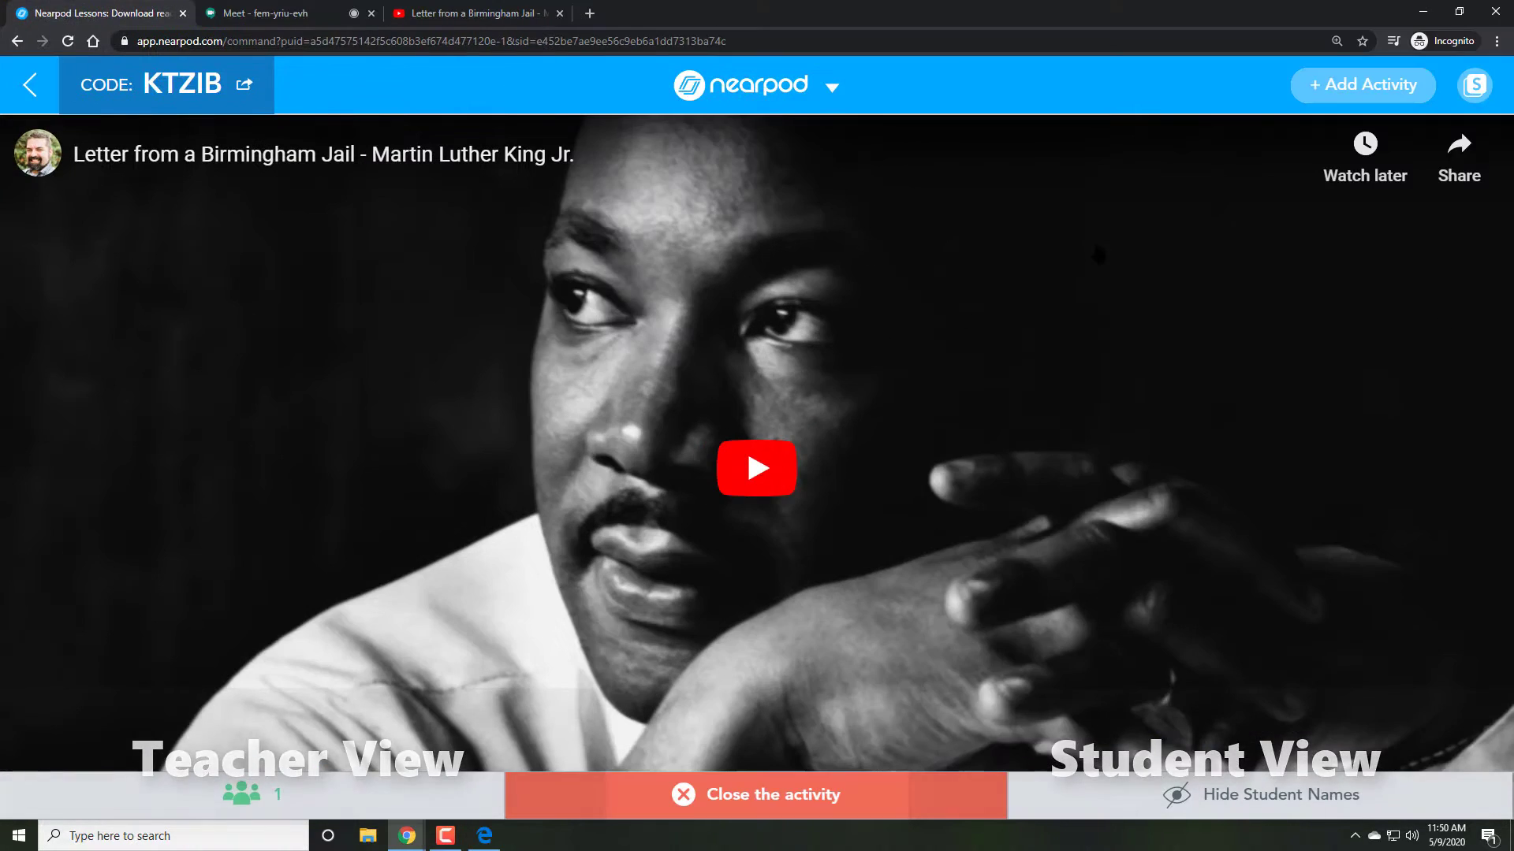
click(378, 471)
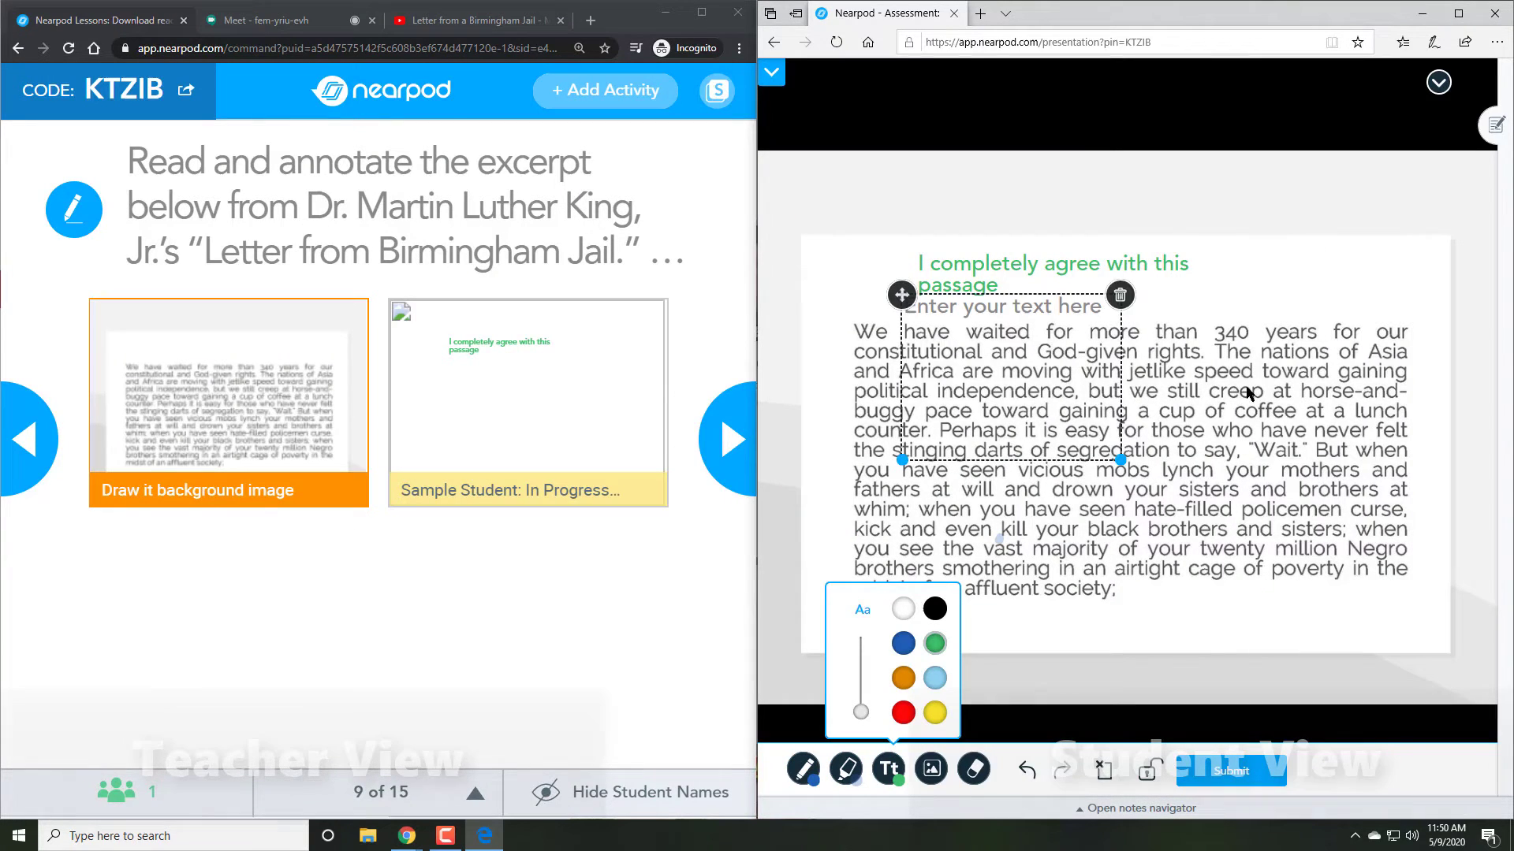
- Add and submit the student comment 'Now, based on the second reading, I feel that I agree because King says...'
text(Now, based on t)
text(he second reading, I)
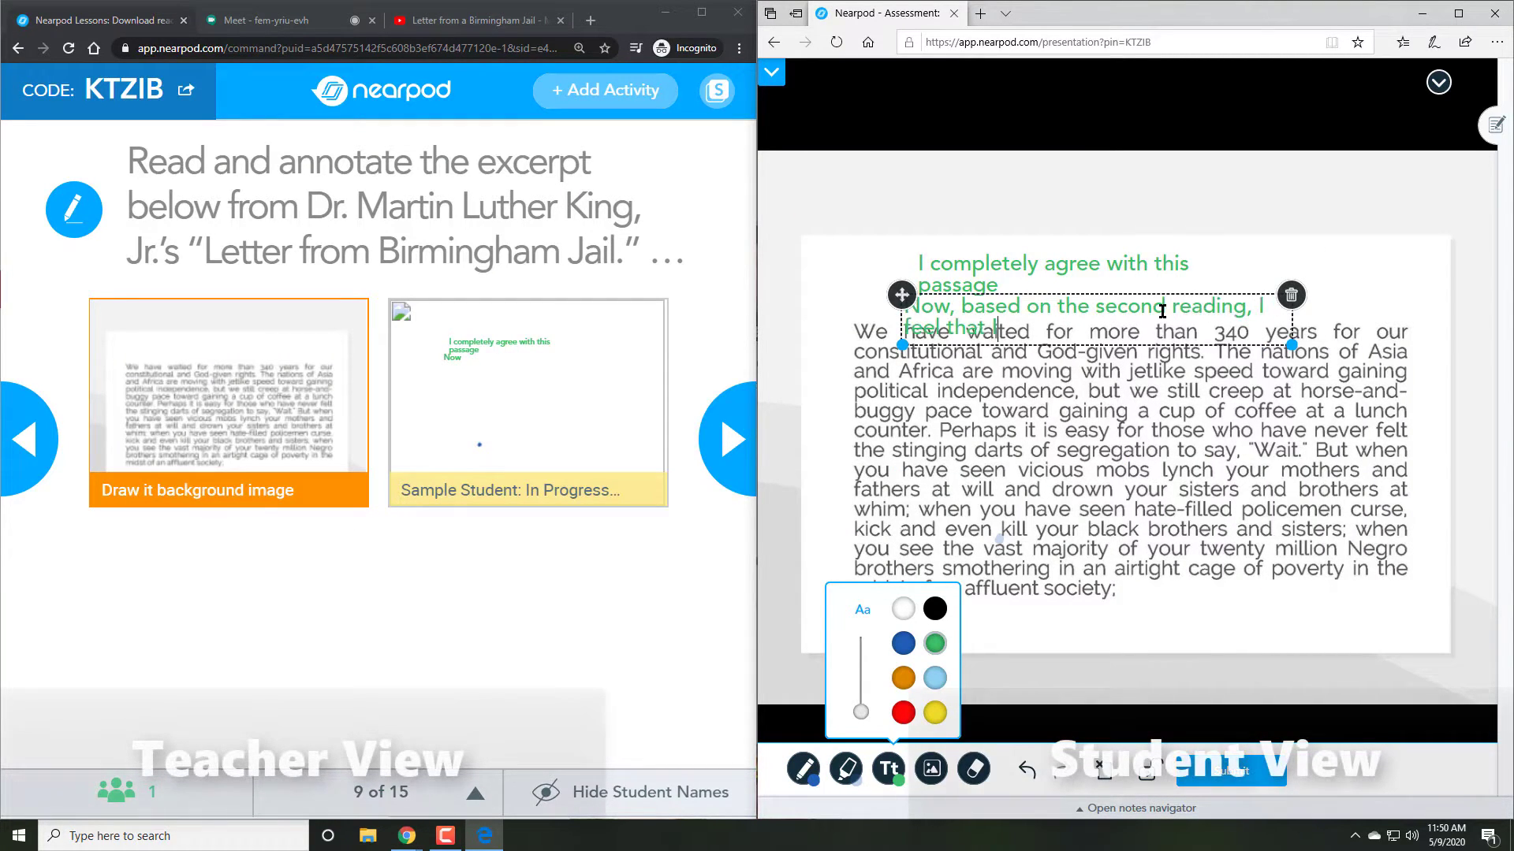
text(feel that I agree because King says...)
drag(902, 295, 1125, 261)
click(1230, 770)
click(528, 402)
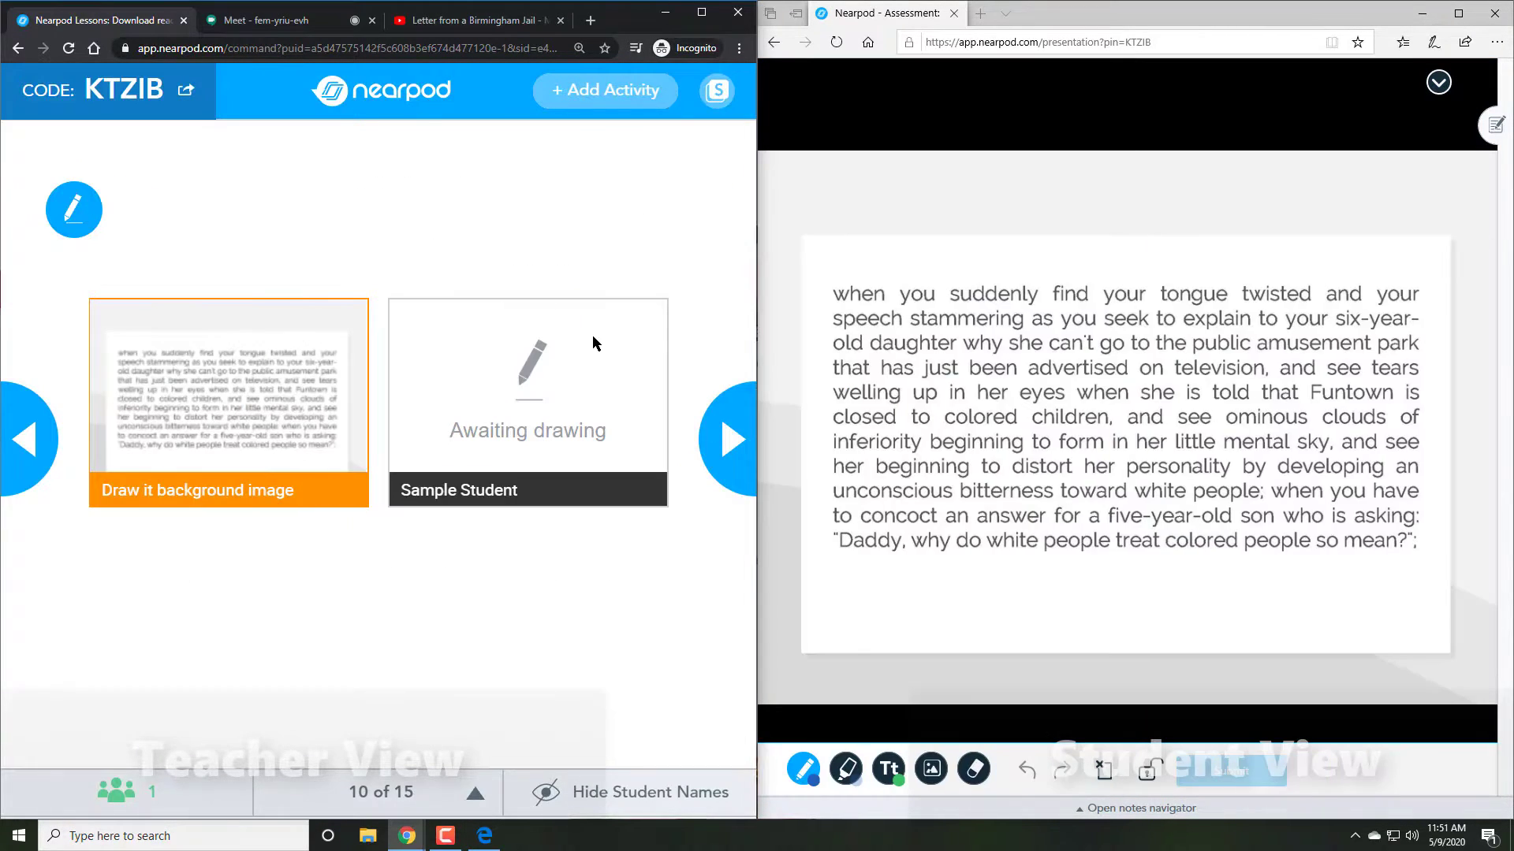
- Share the closing Thank You slide with the students
click(429, 717)
drag(607, 733, 589, 740)
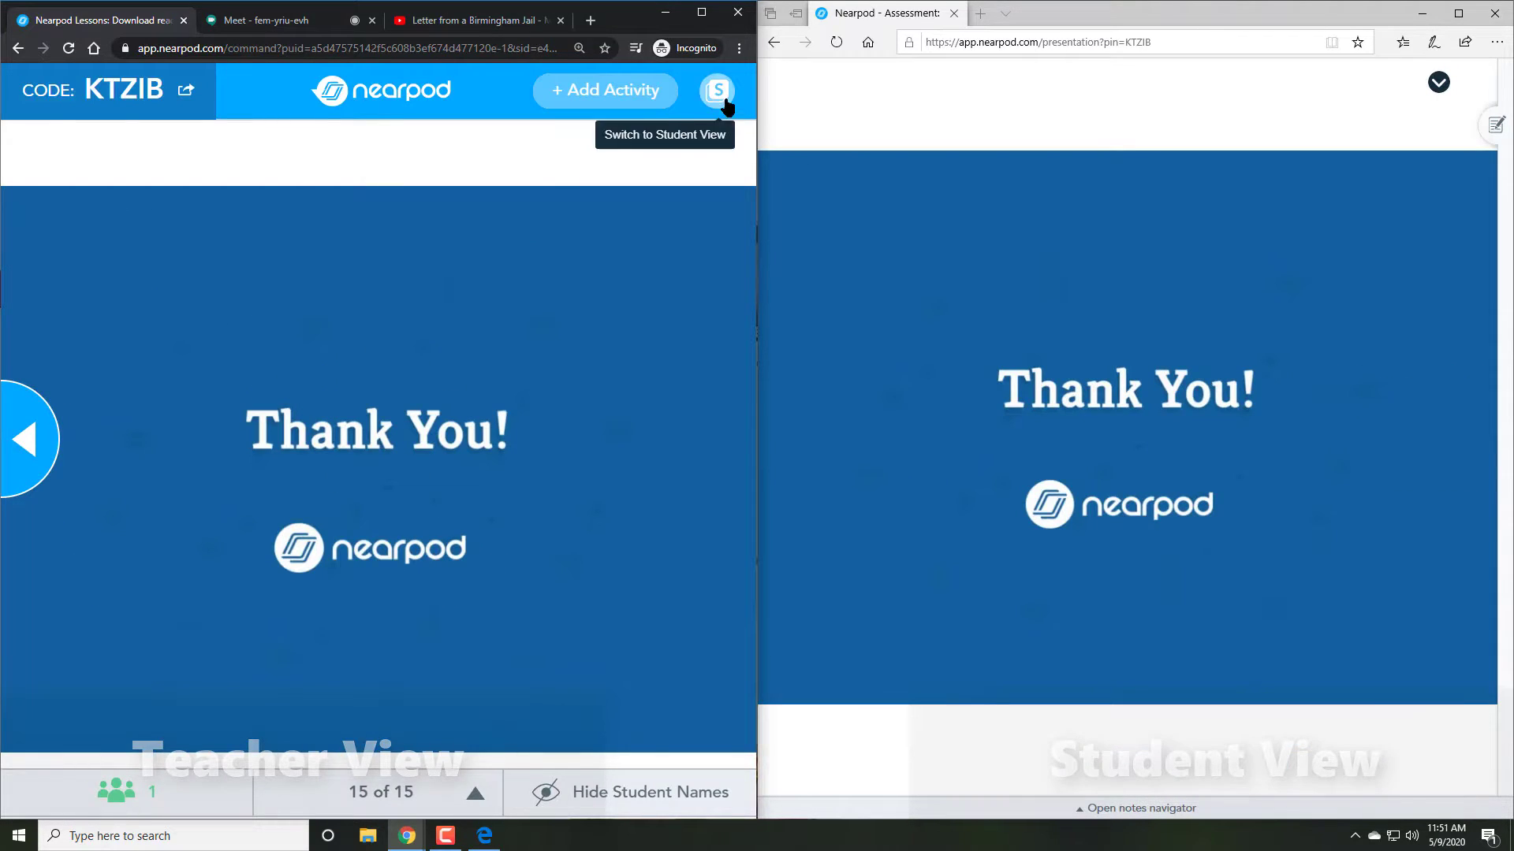
click(186, 90)
click(713, 274)
- Request the session's assessment report by email
click(380, 90)
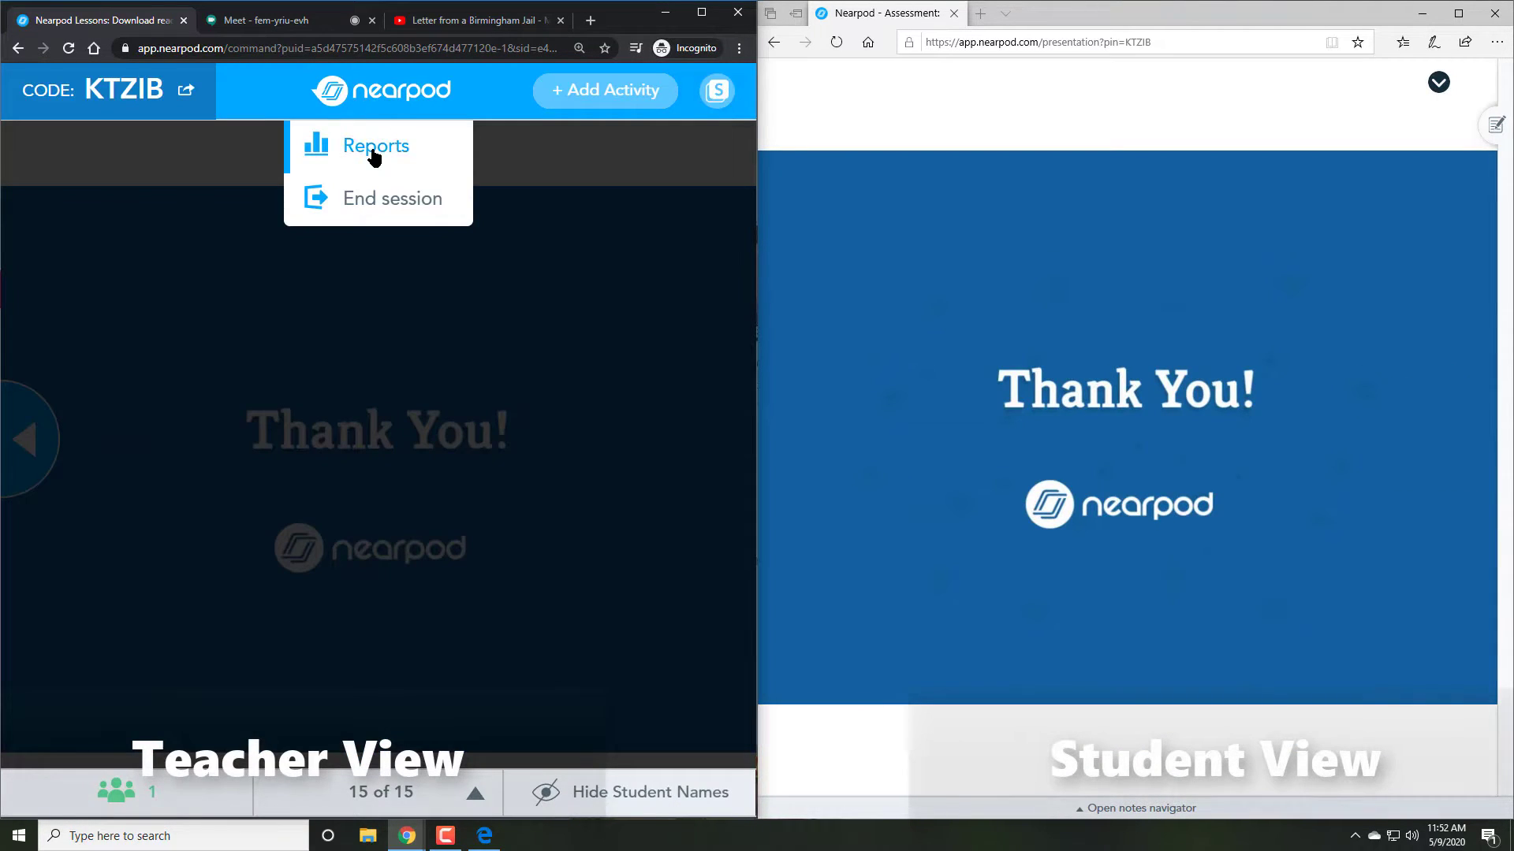
click(371, 152)
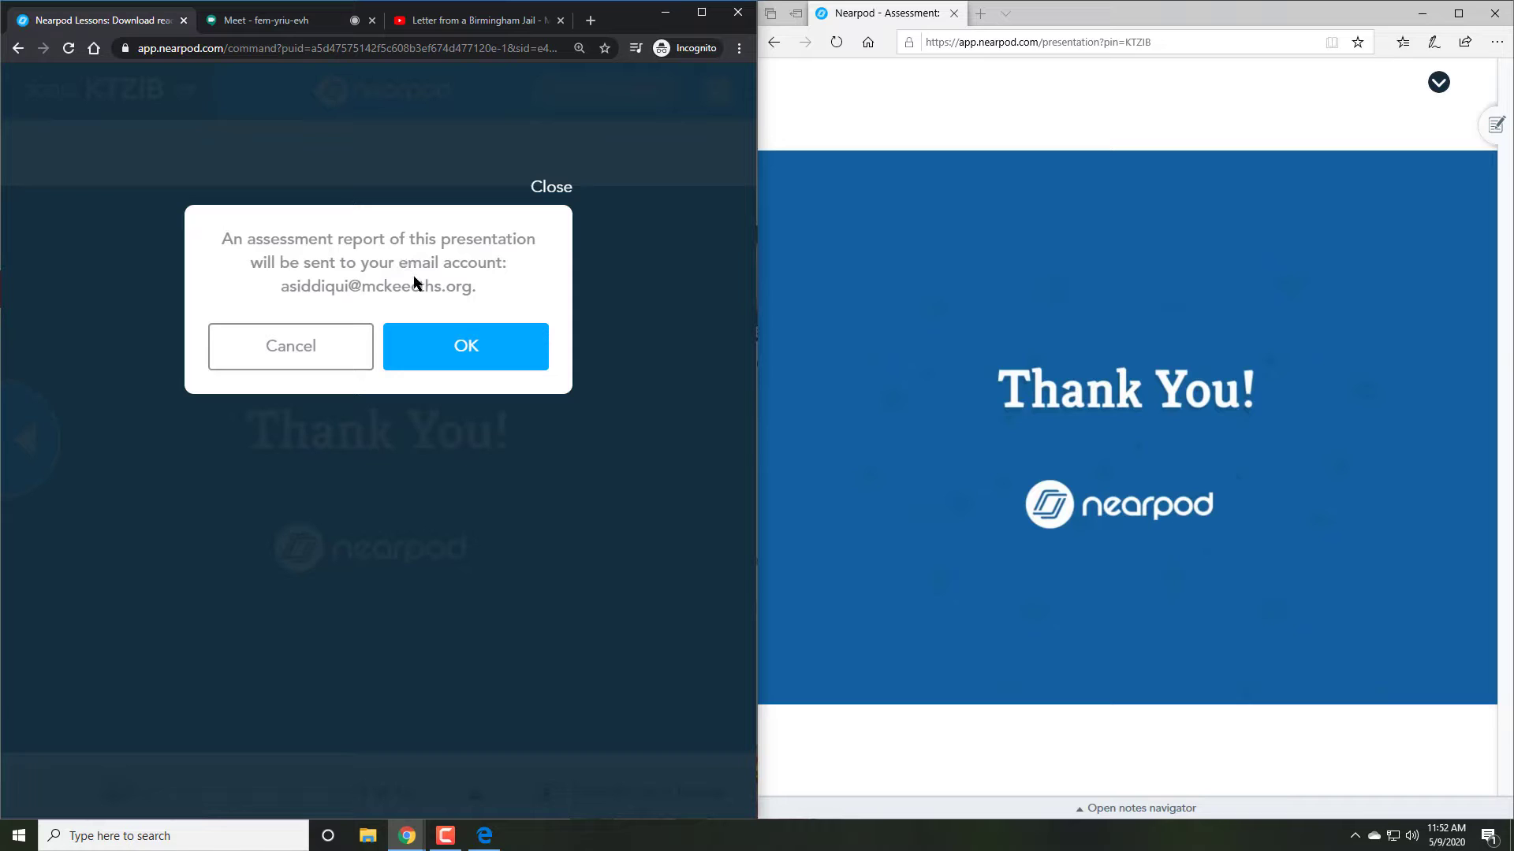
click(444, 345)
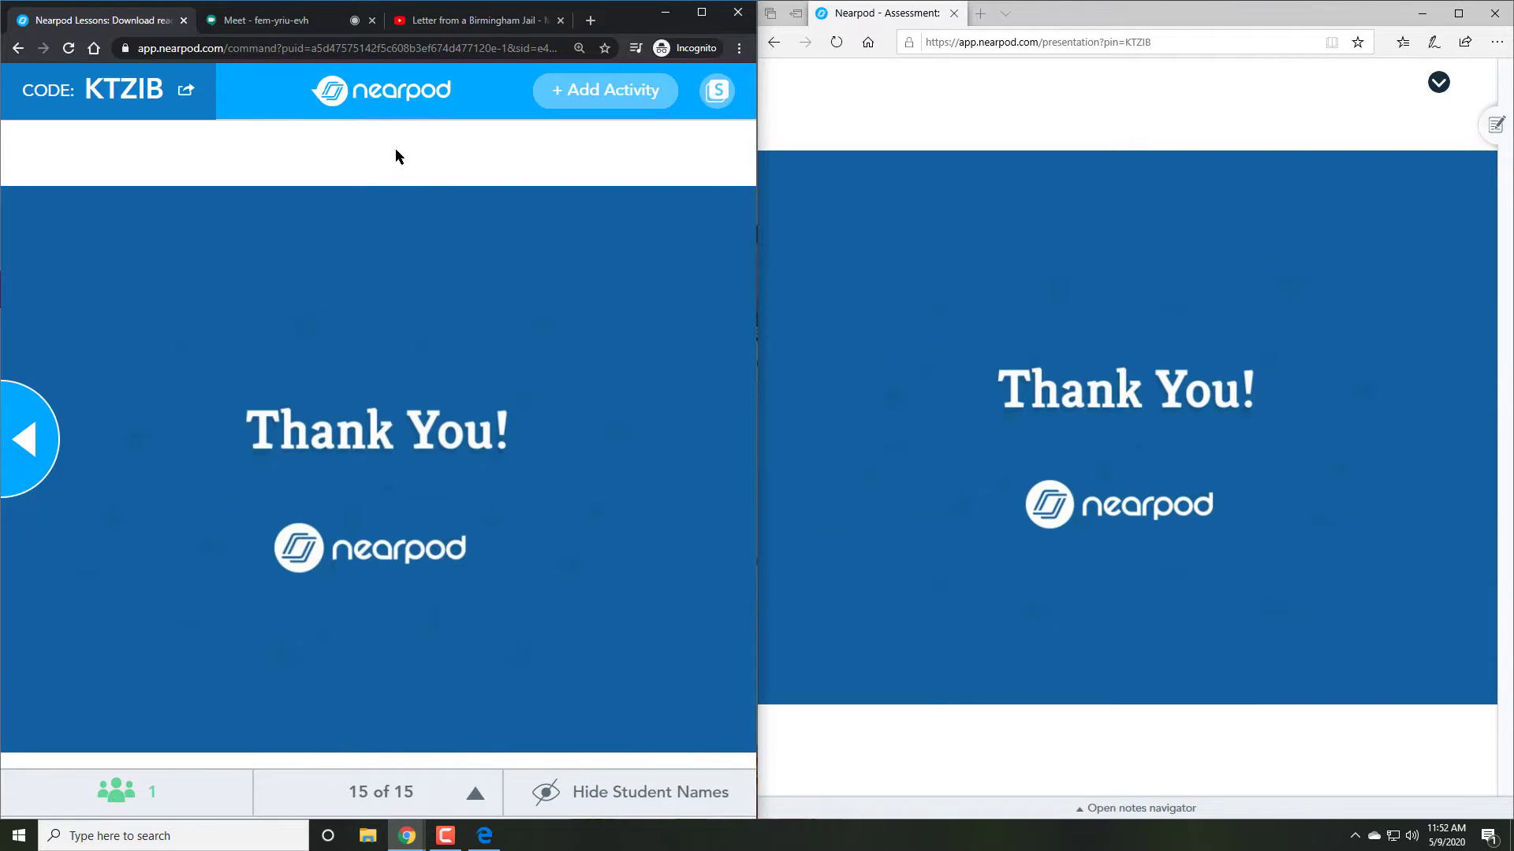
- End the live session for all students
click(396, 114)
click(394, 203)
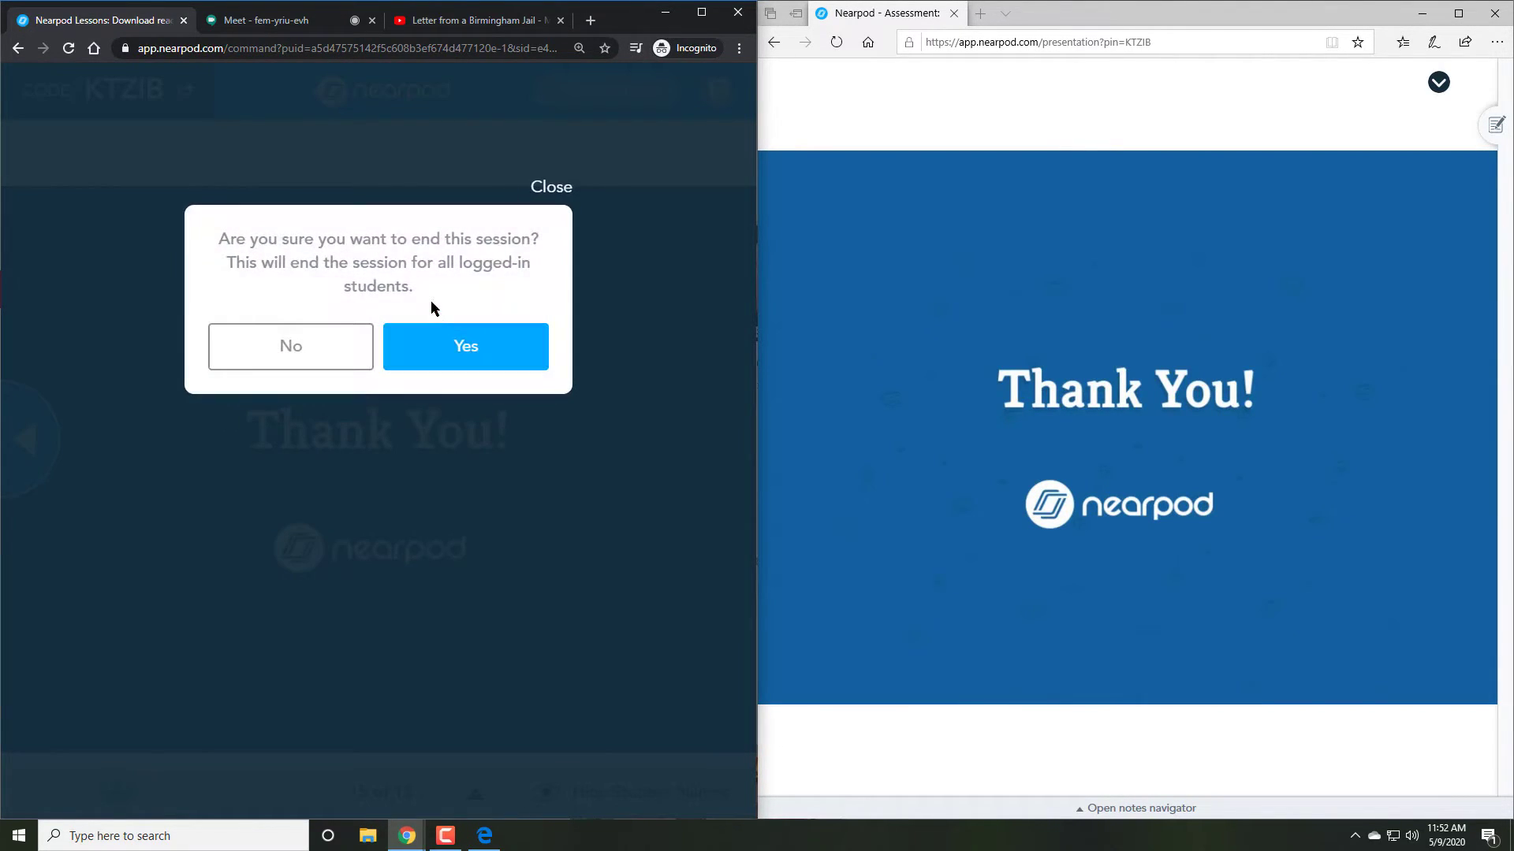
click(449, 348)
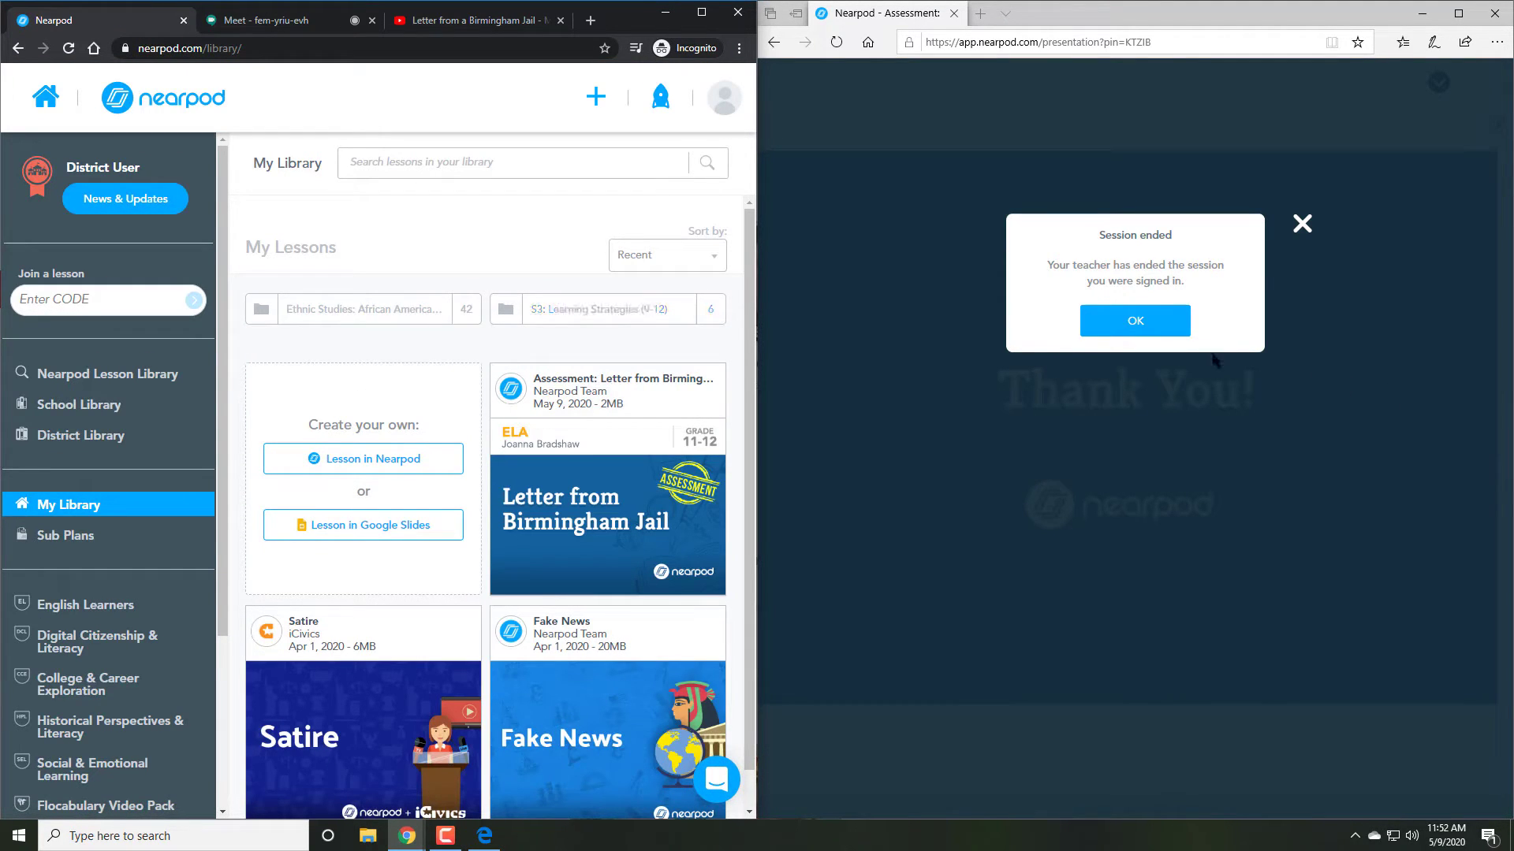
- Dismiss the session-ended notice and maximize the Chrome window showing My Library
click(1133, 322)
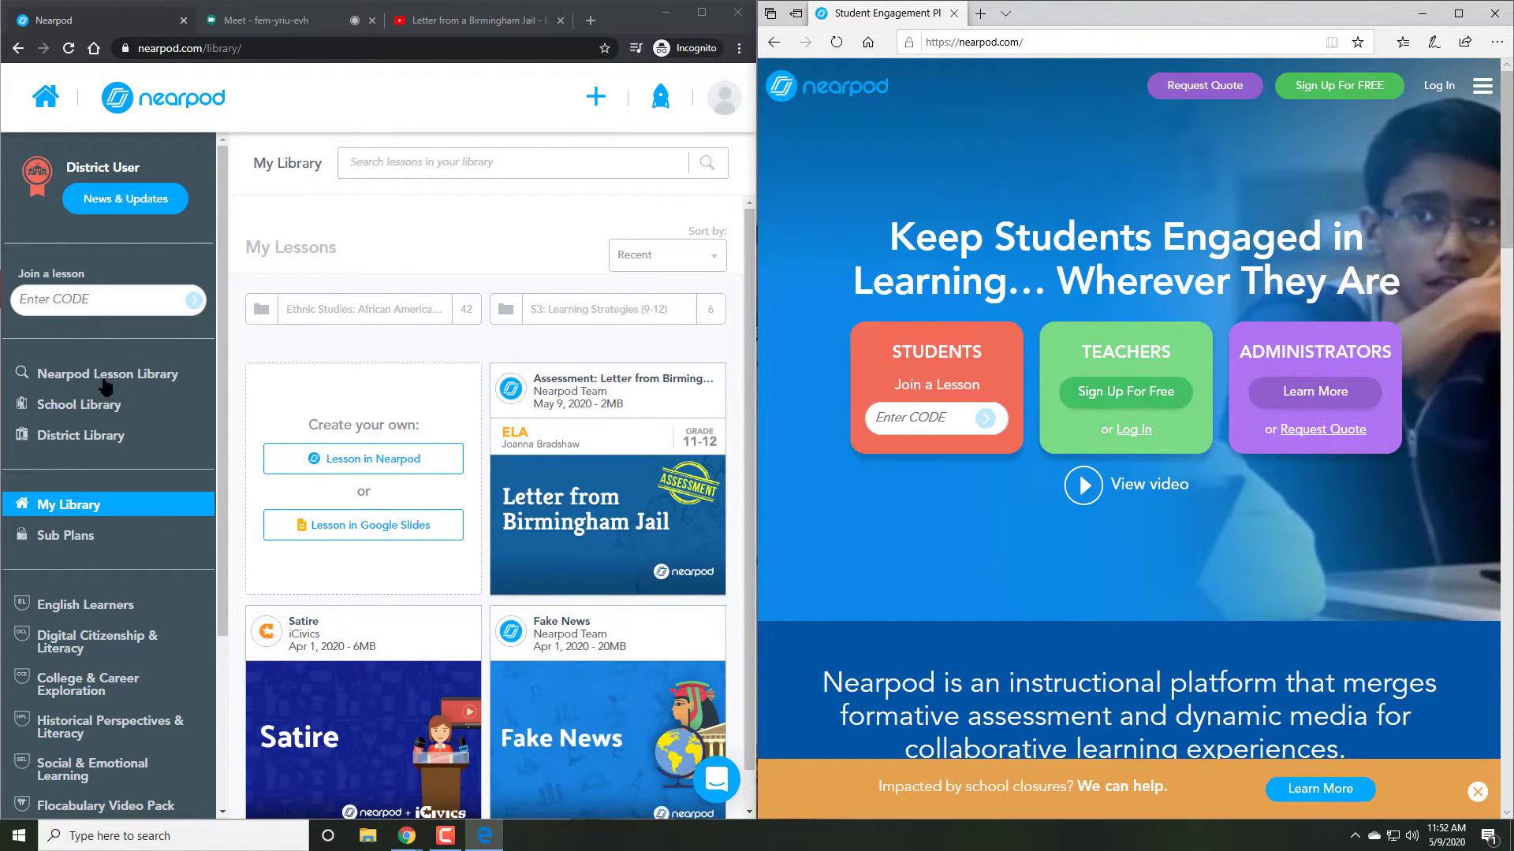
scroll(93, 353, down, 1)
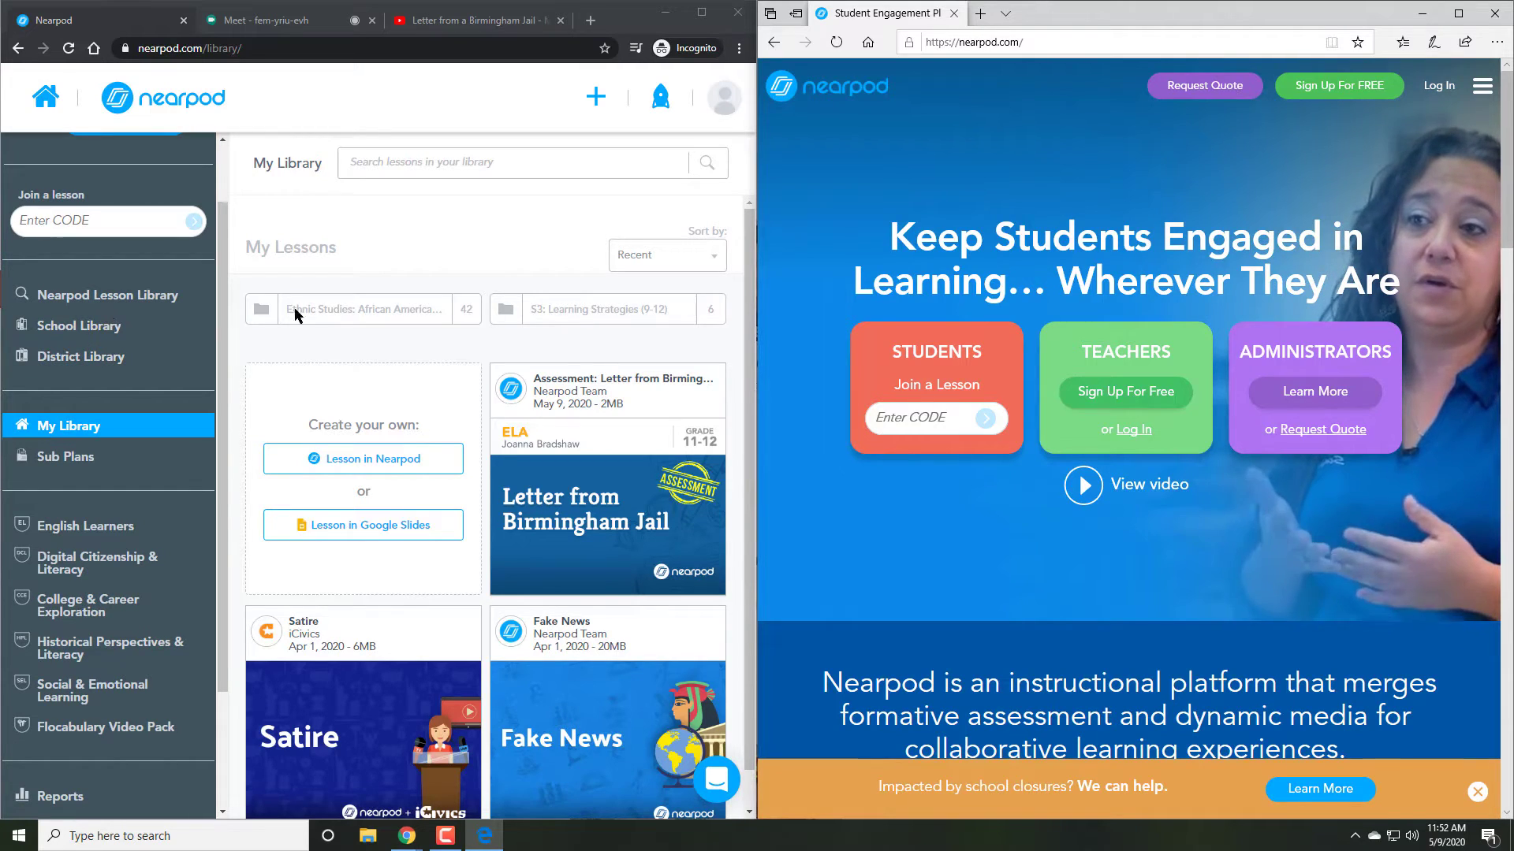
scroll(483, 270, down, 1)
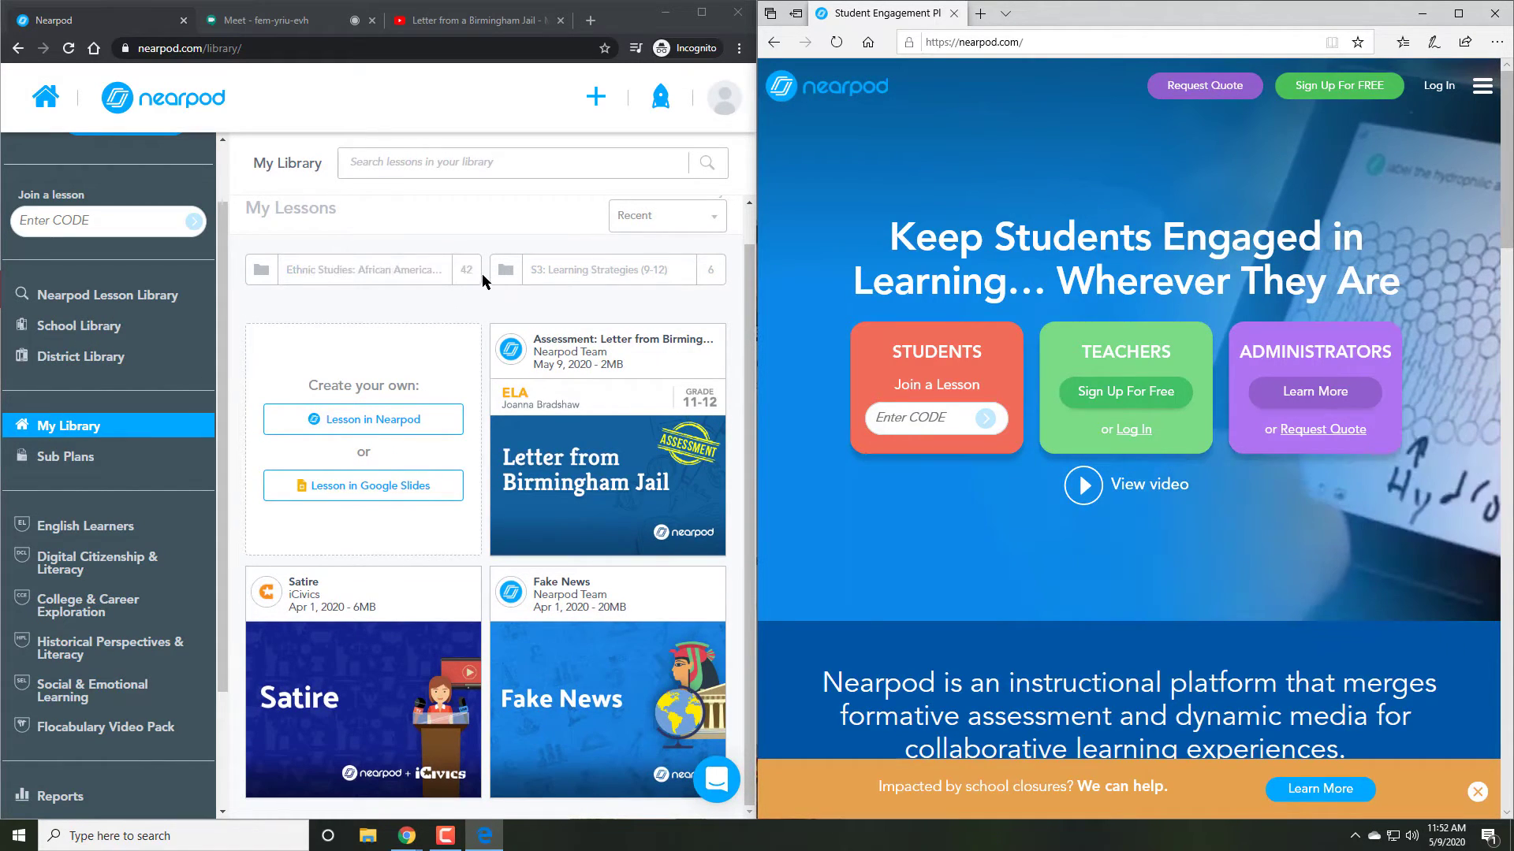
mouse_move(542, 422)
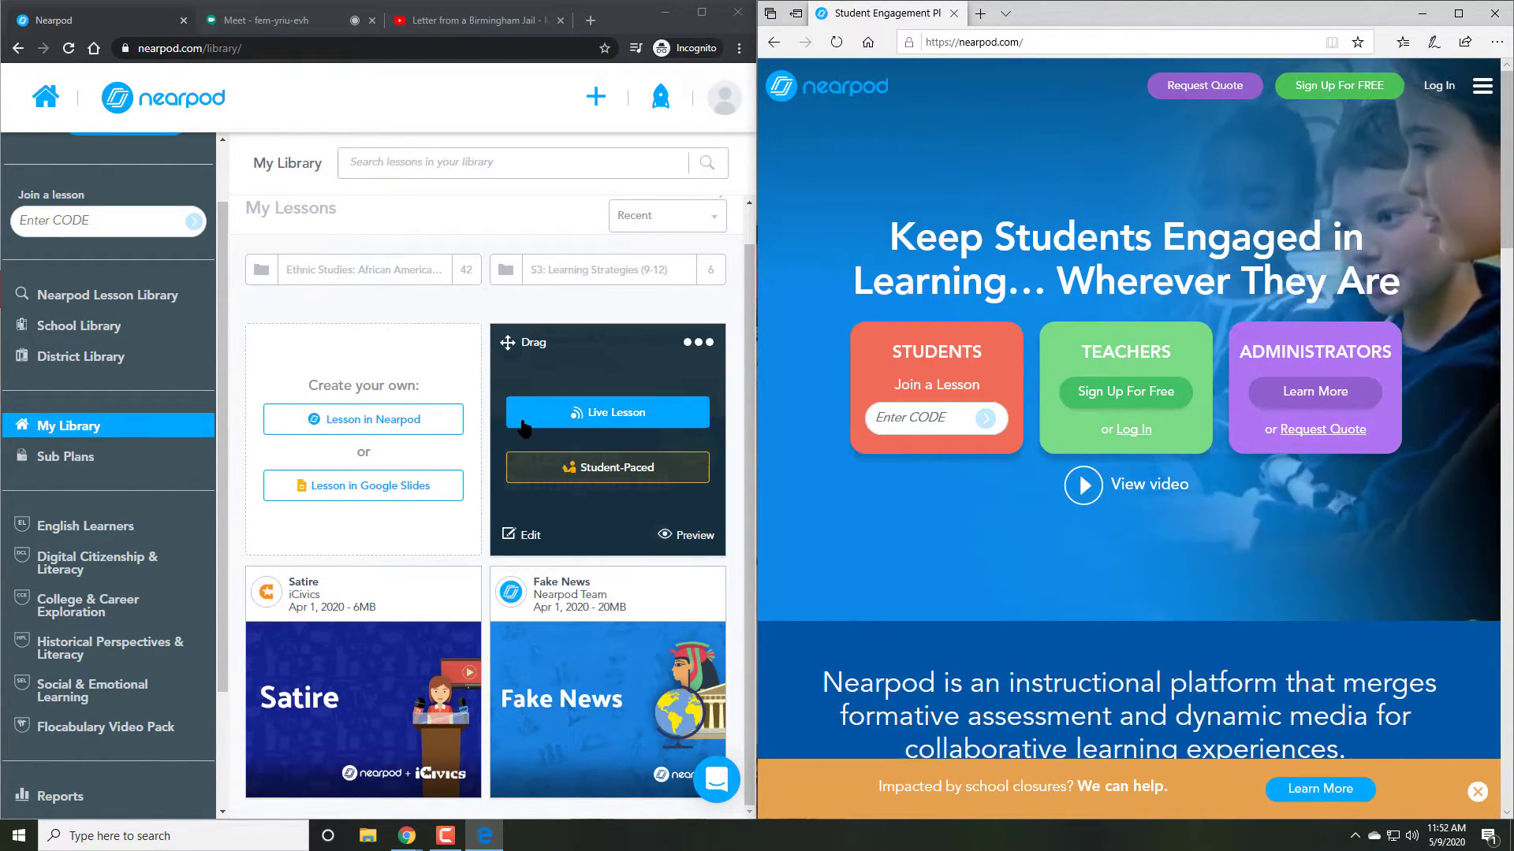
click(701, 12)
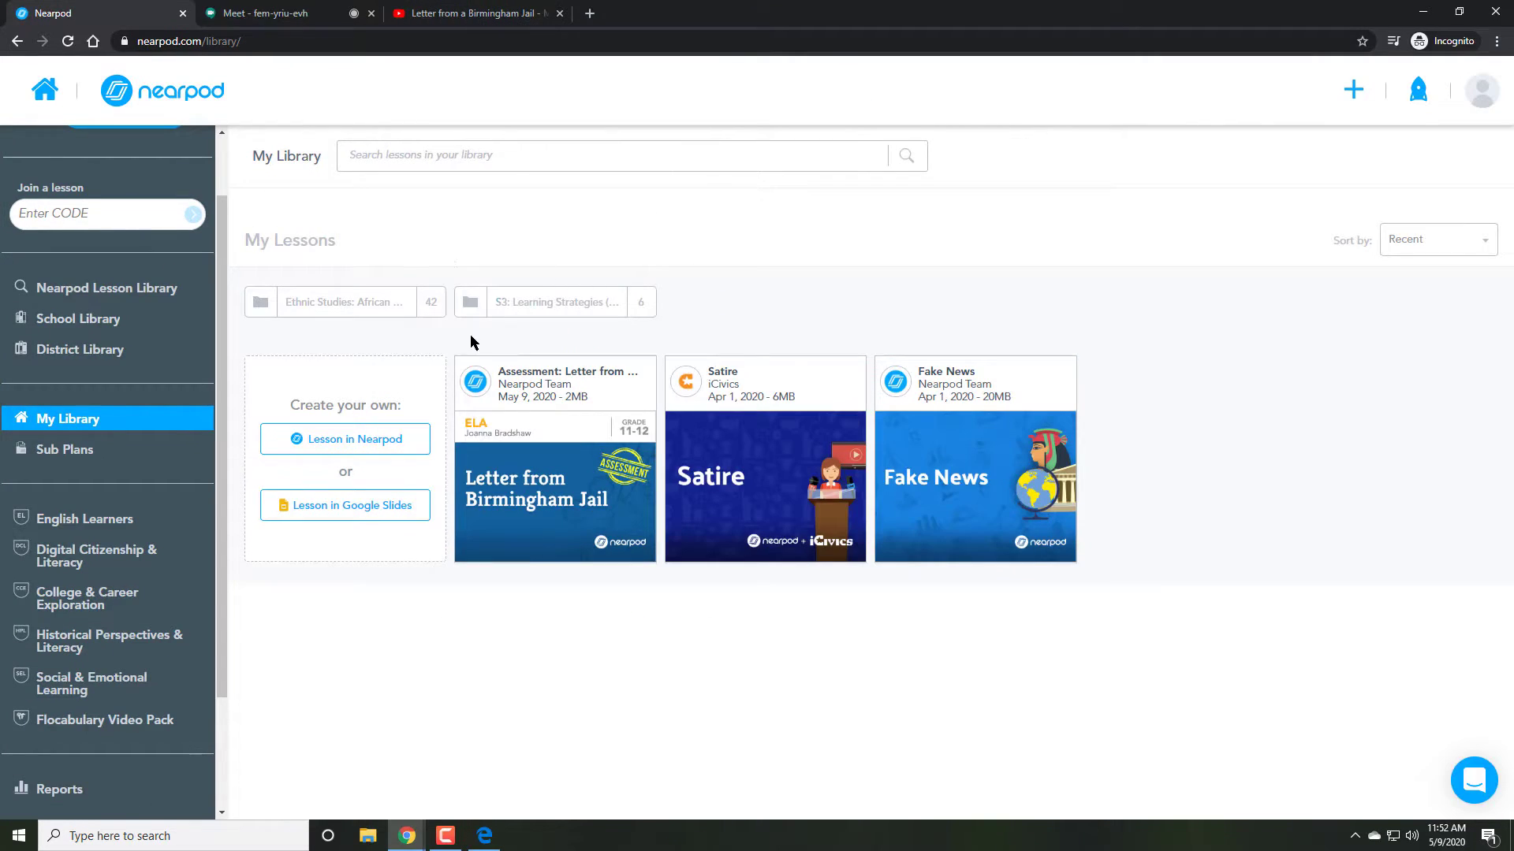
mouse_move(520, 451)
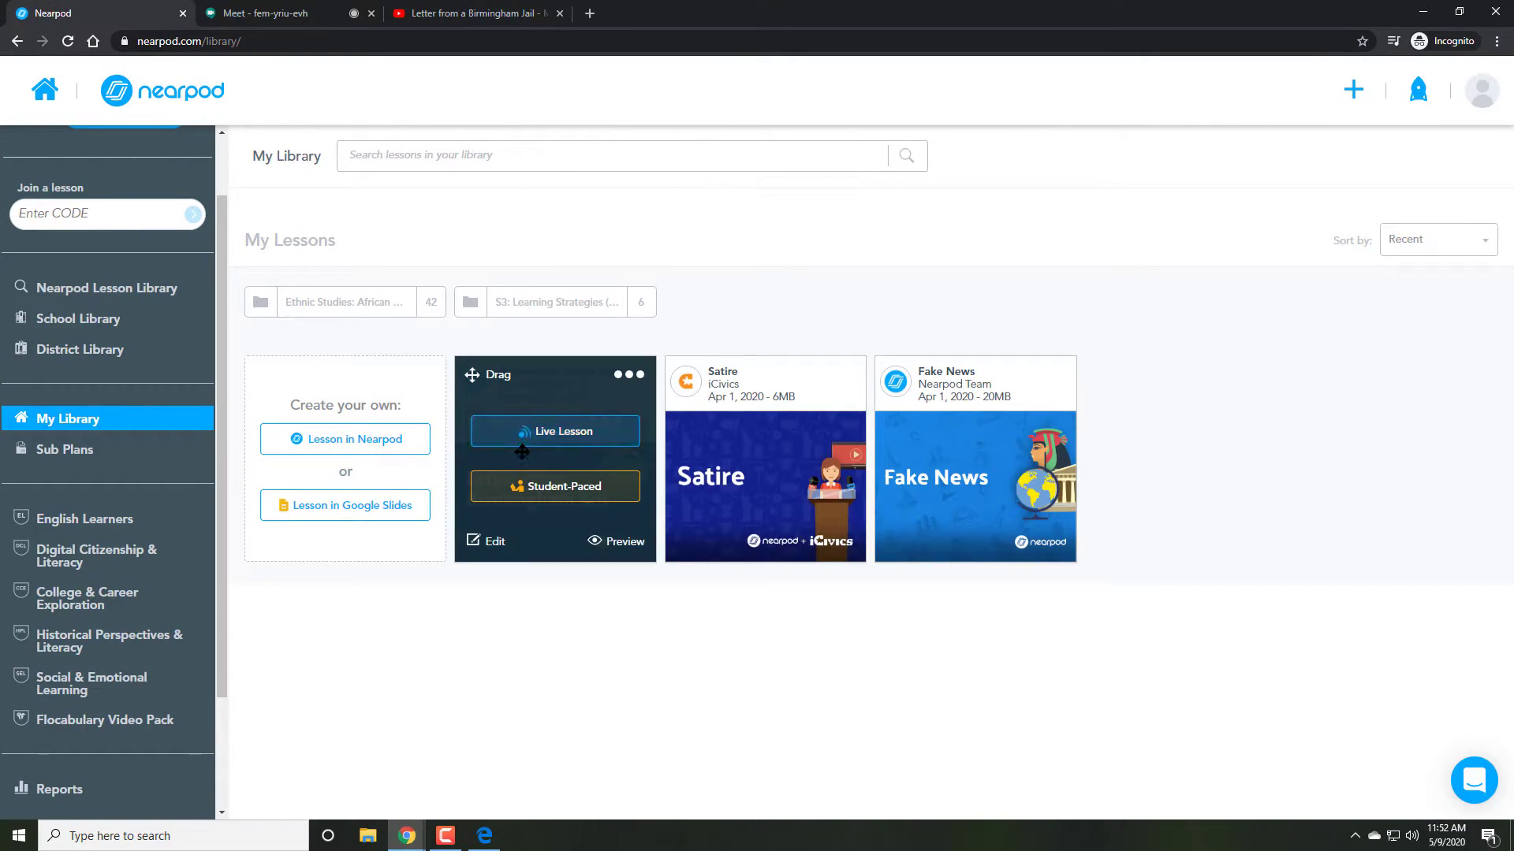
- Launch the lesson student-paced with its availability ending on May 14, 2020
click(542, 496)
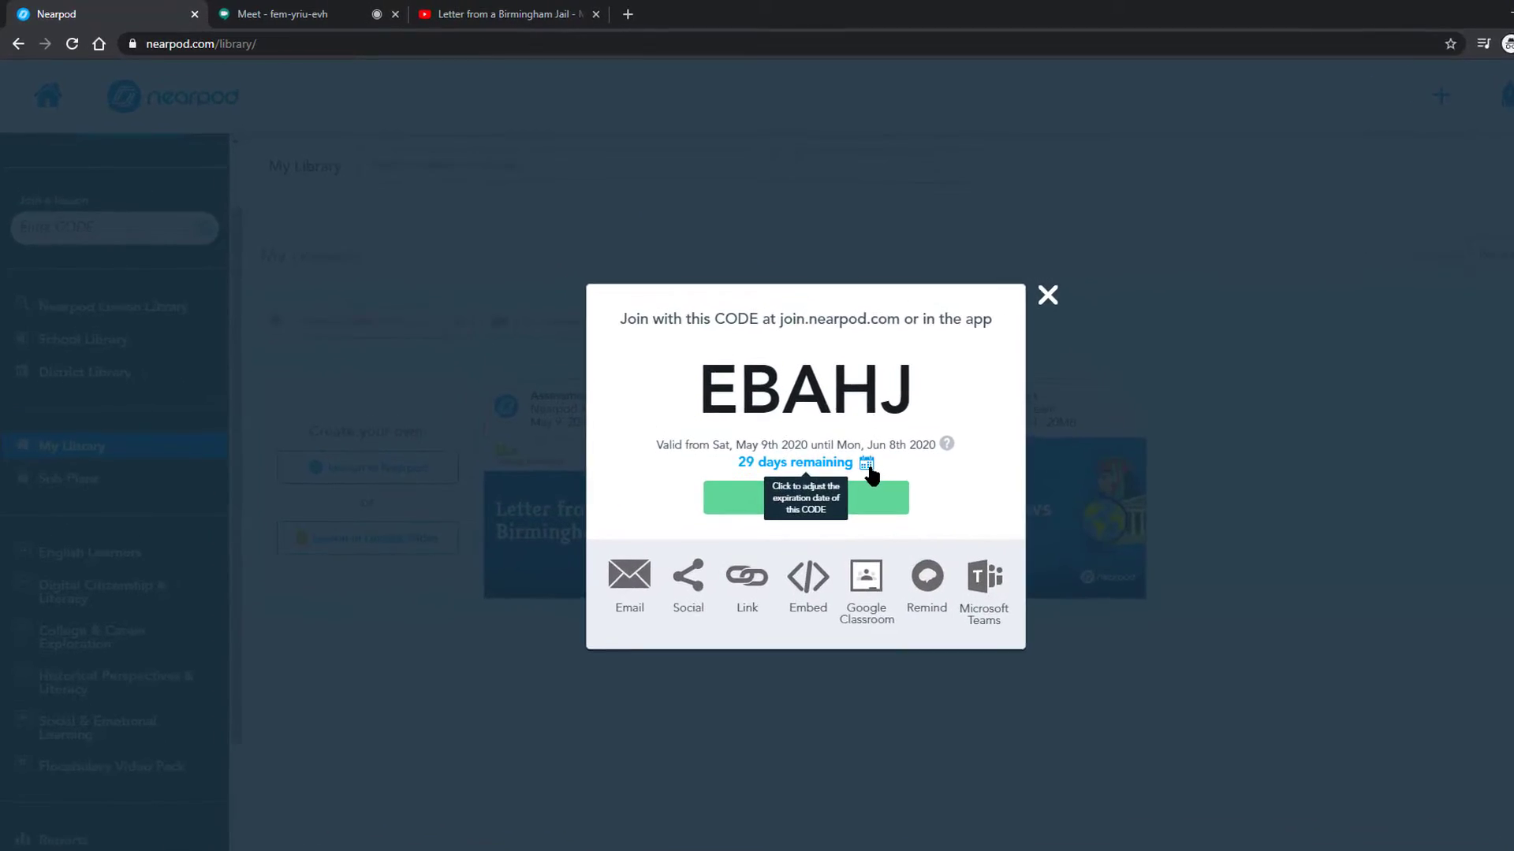
click(868, 465)
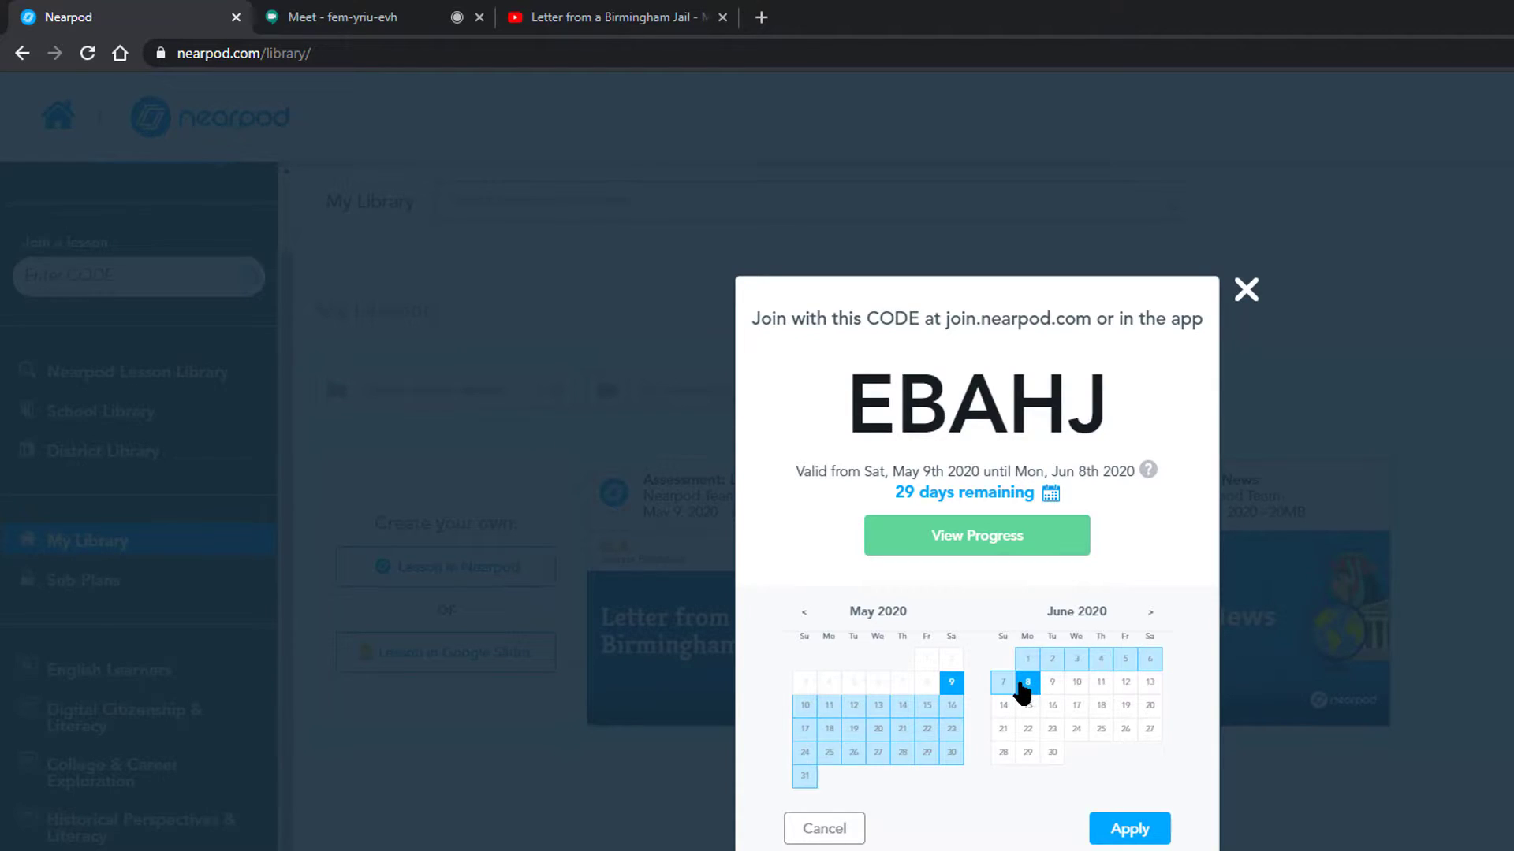
click(904, 710)
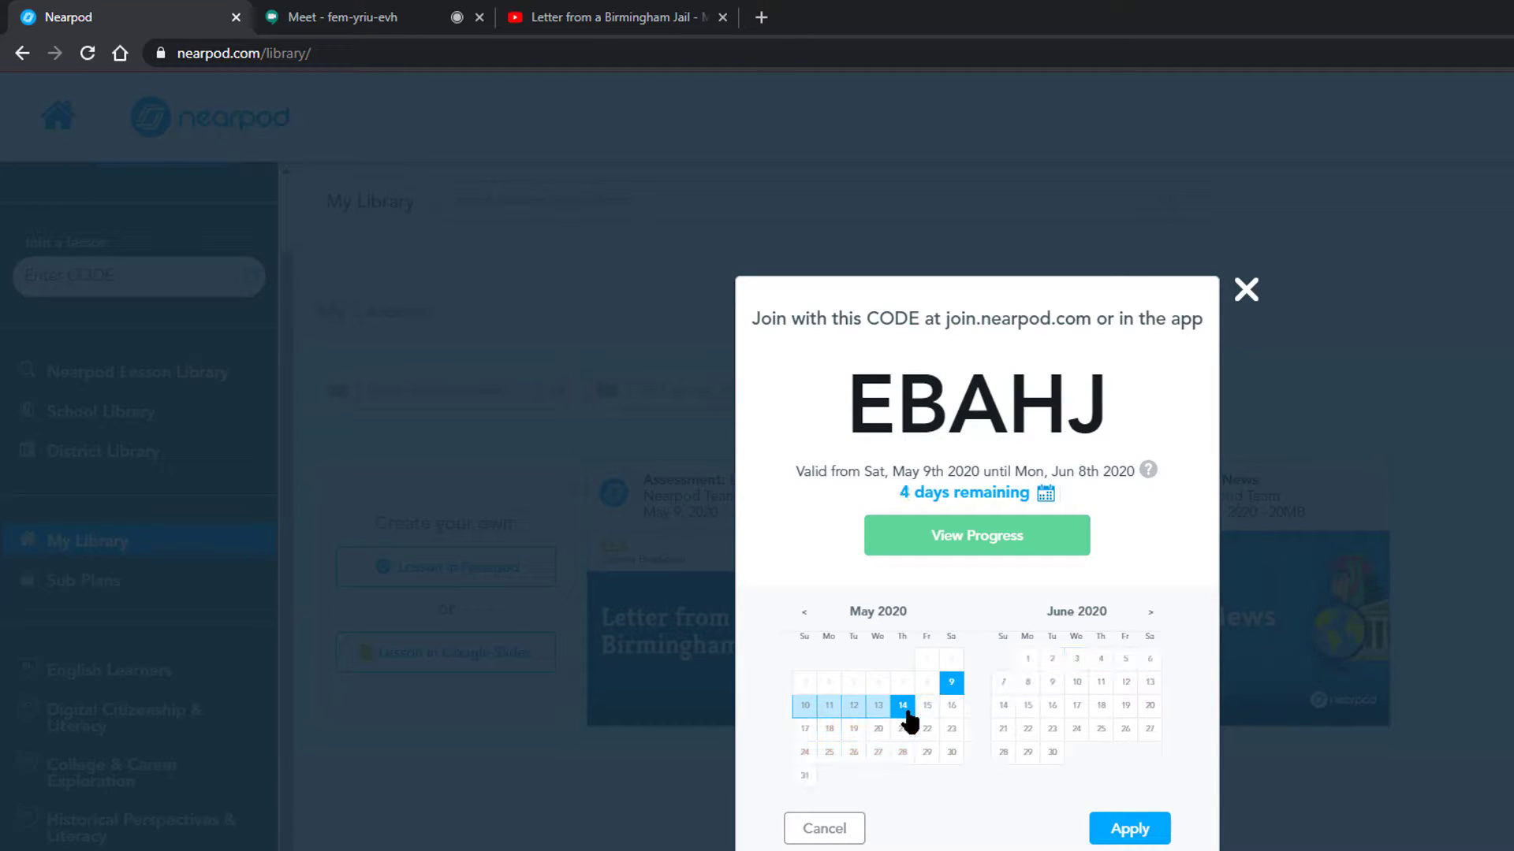
click(1123, 826)
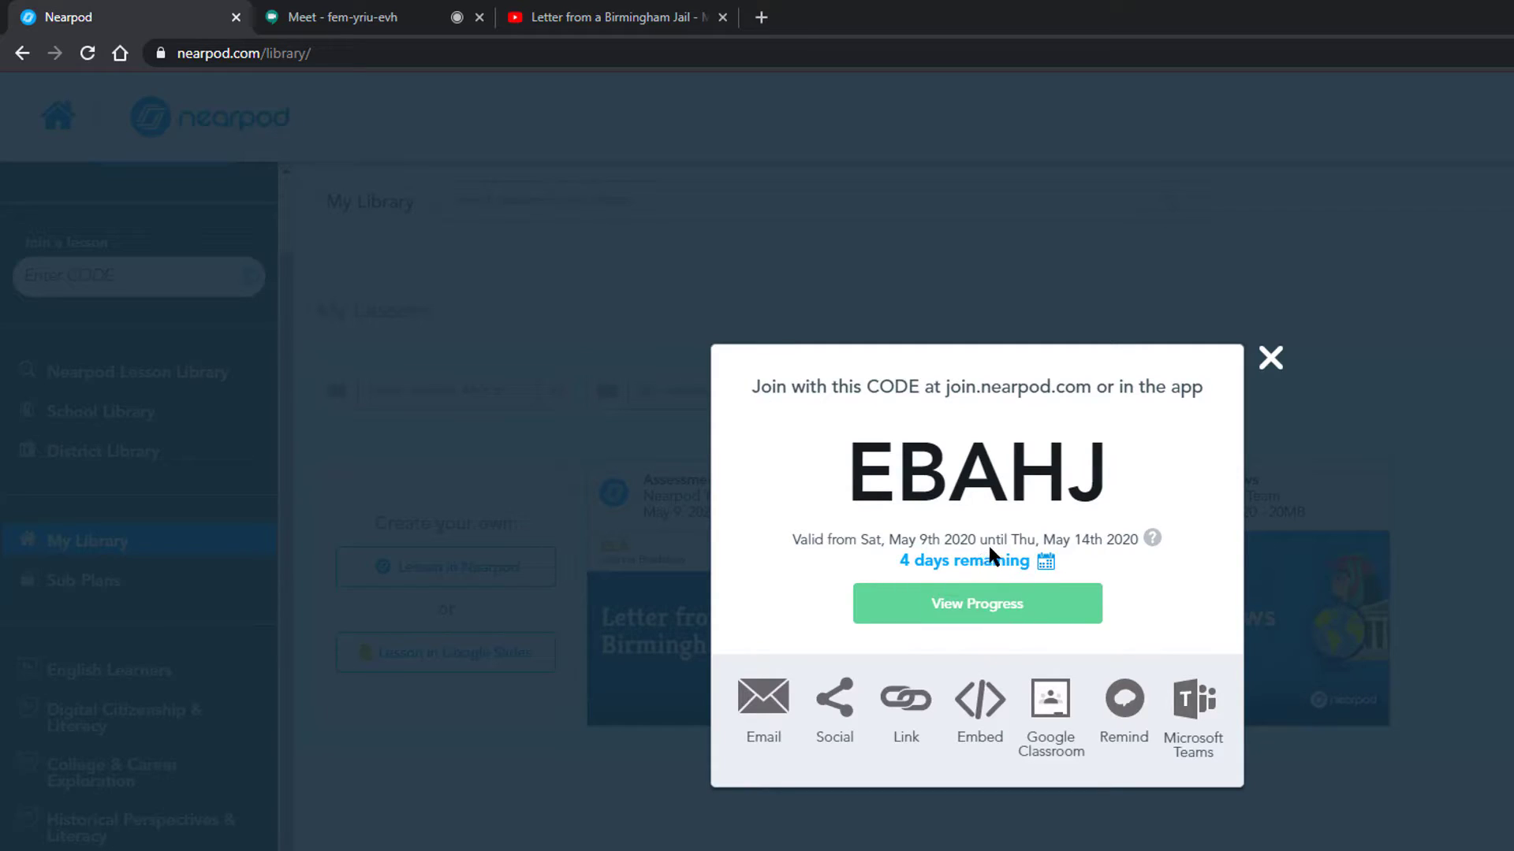
- Share the lesson to Google Classroom as a new assignment for the Dungeons and Dragons Club
click(1064, 717)
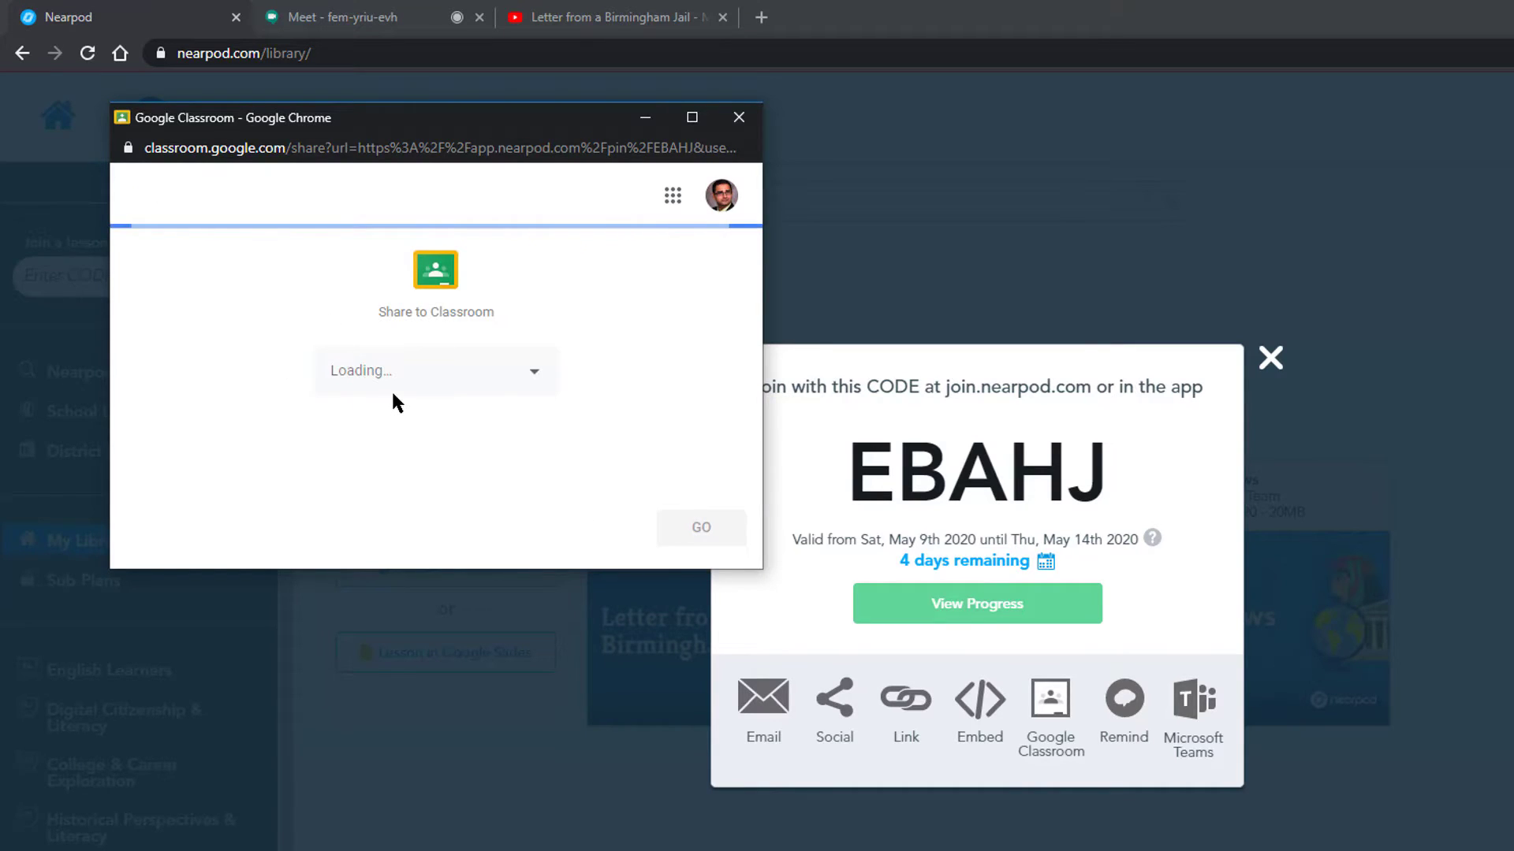
click(388, 379)
scroll(394, 342, down, 5)
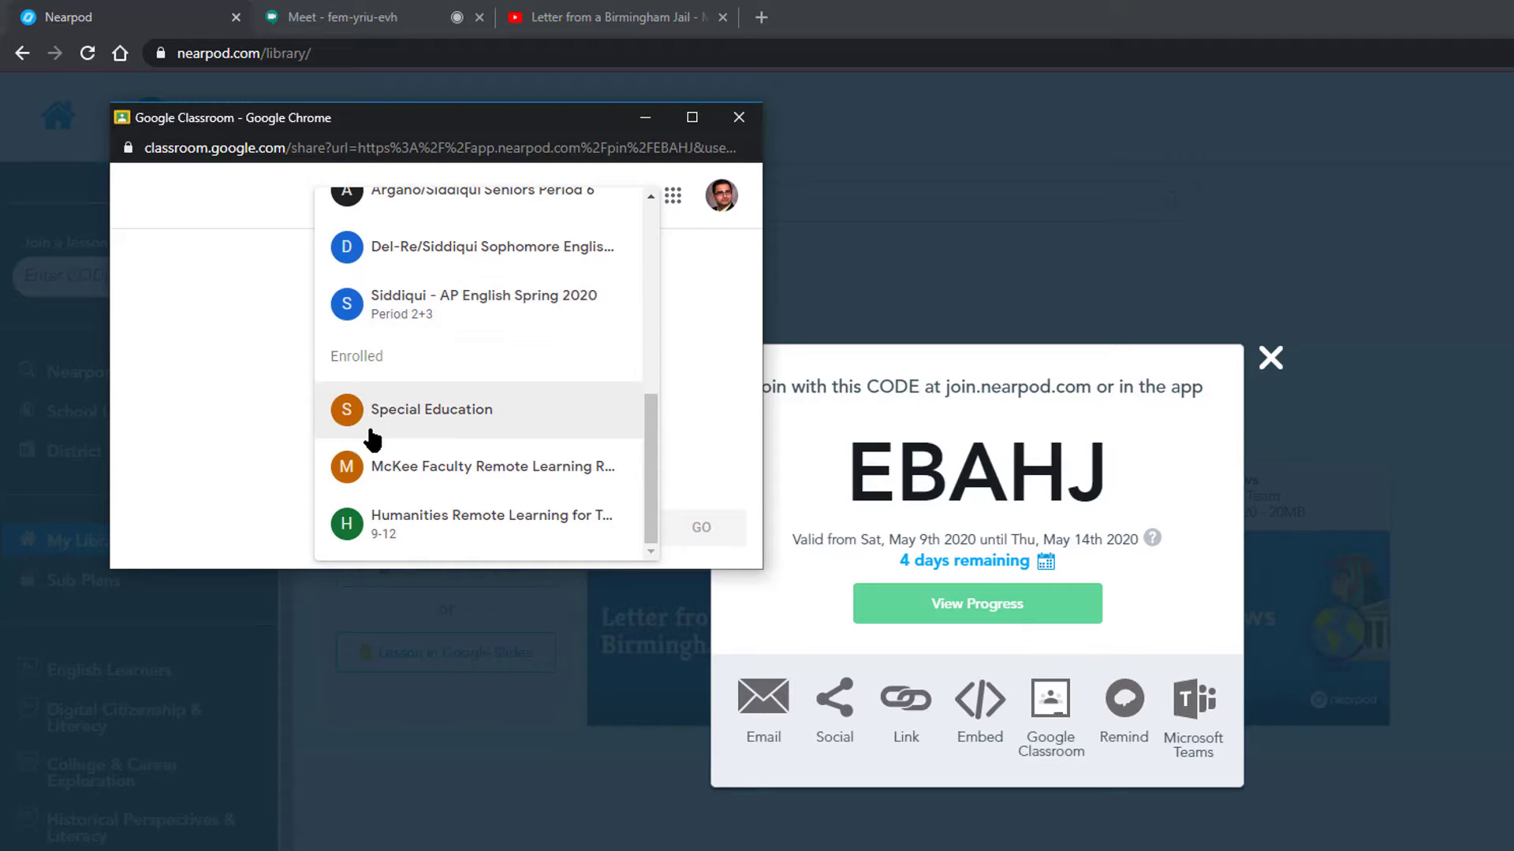
scroll(375, 434, up, 4)
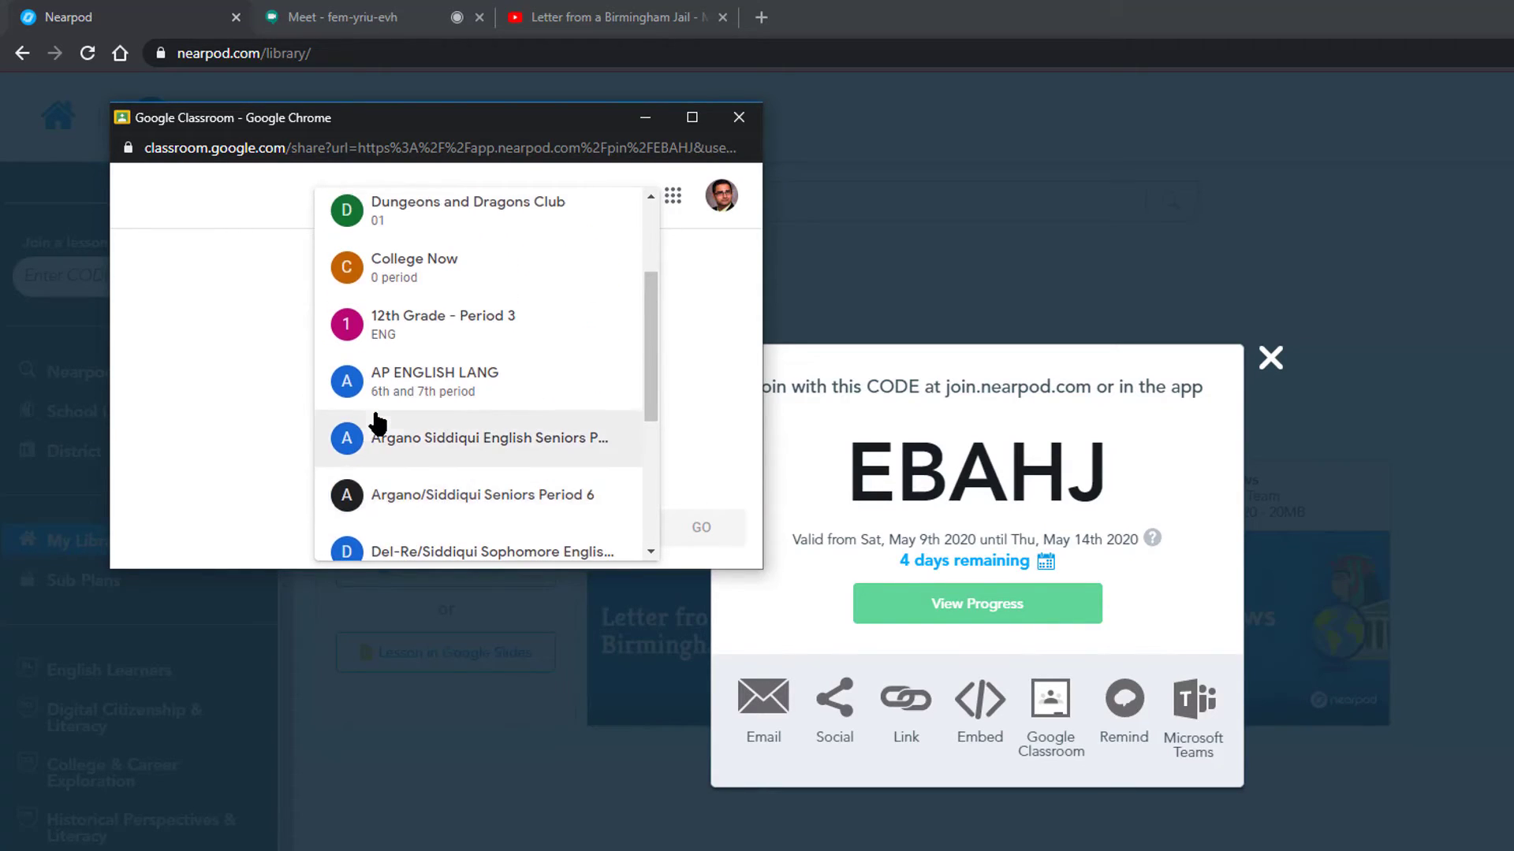
scroll(377, 422, up, 2)
scroll(375, 417, down, 2)
scroll(376, 410, up, 2)
scroll(373, 387, up, 1)
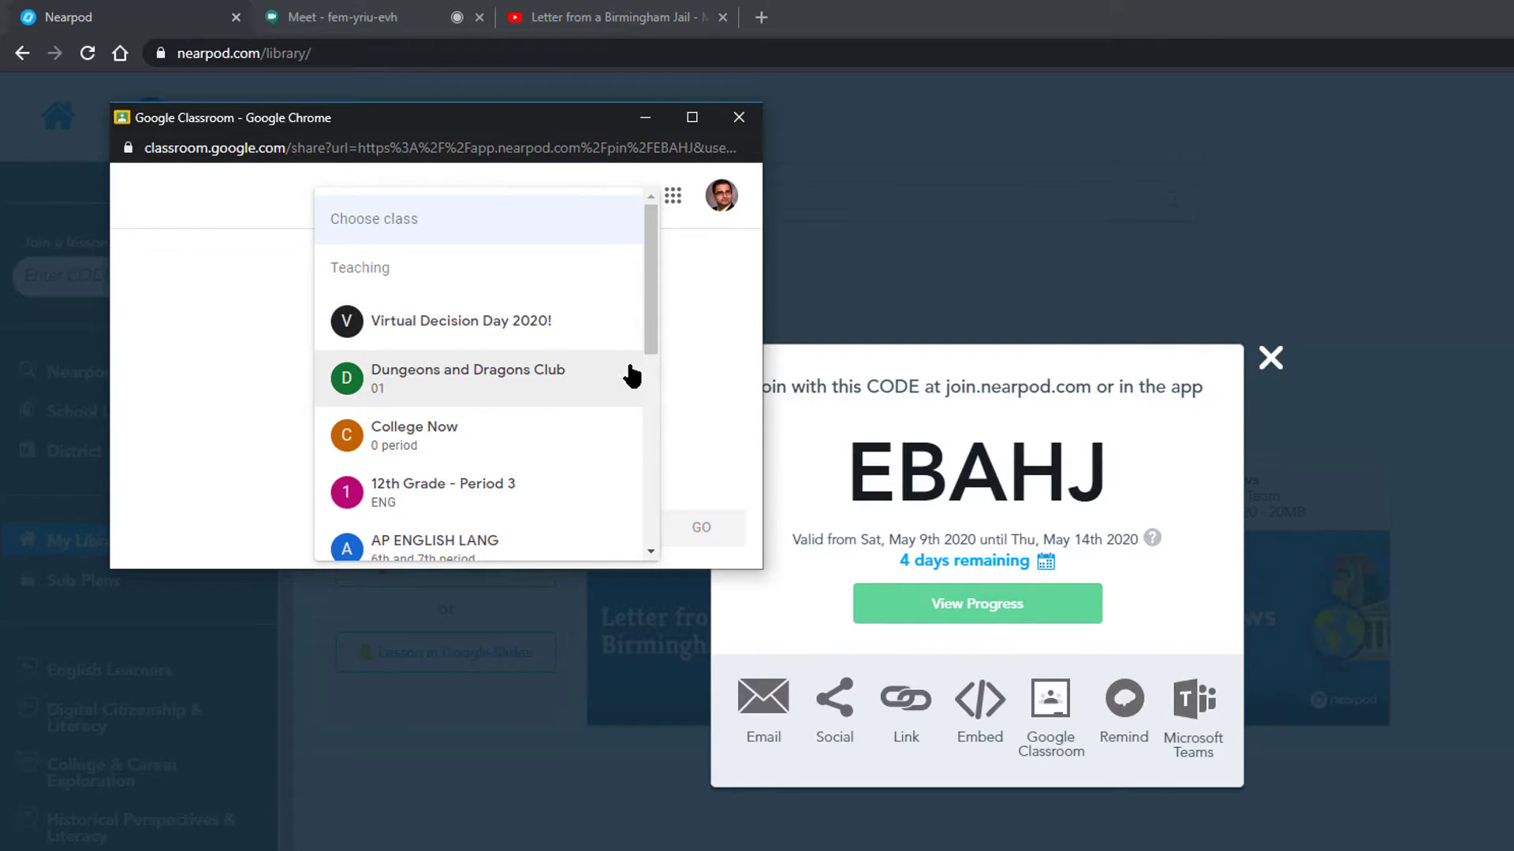
click(605, 377)
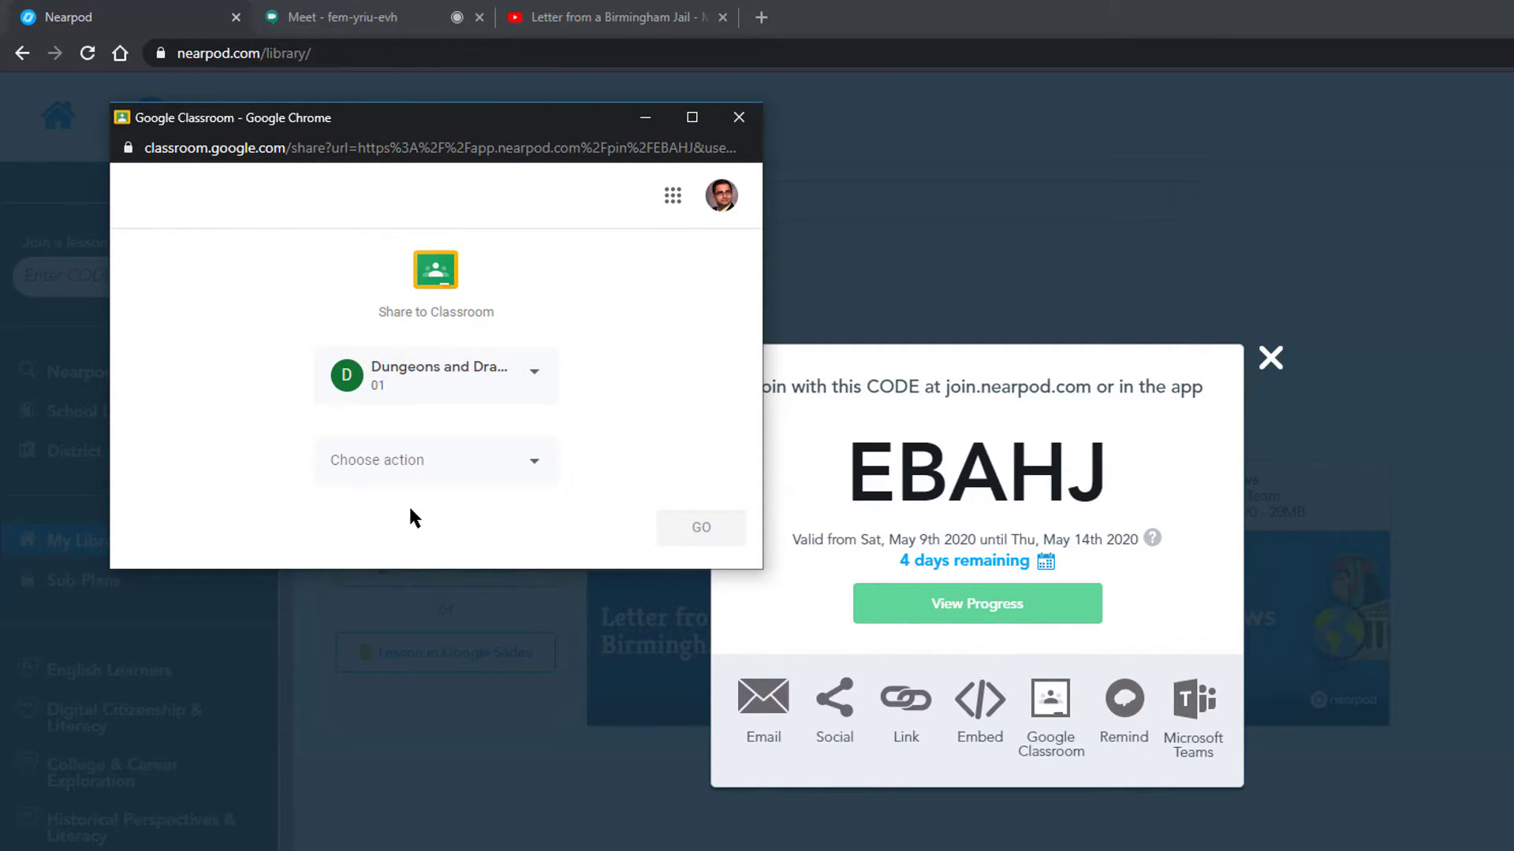
click(422, 471)
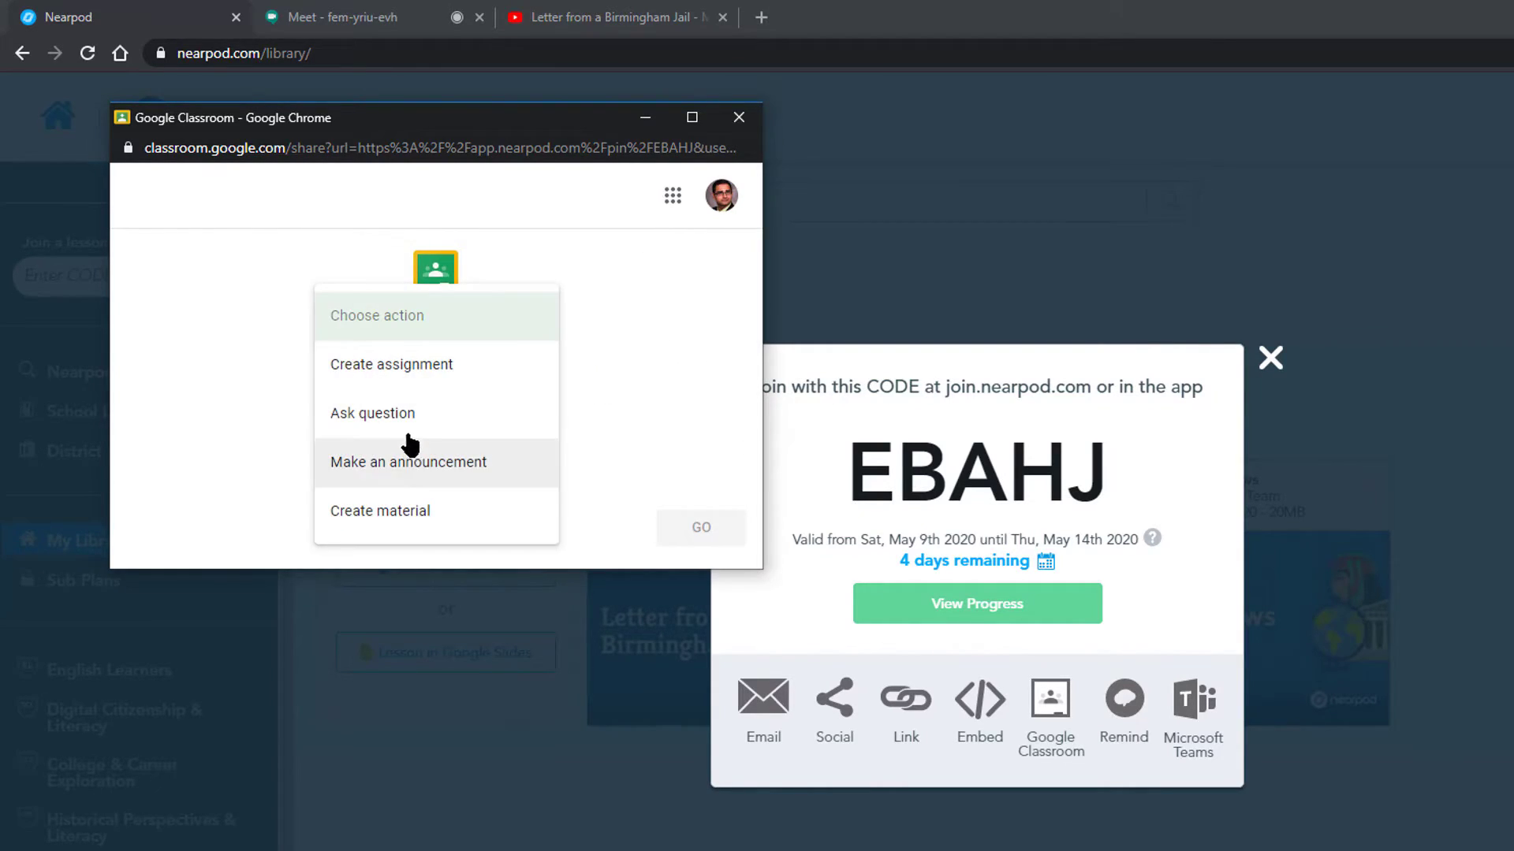
click(403, 384)
click(688, 536)
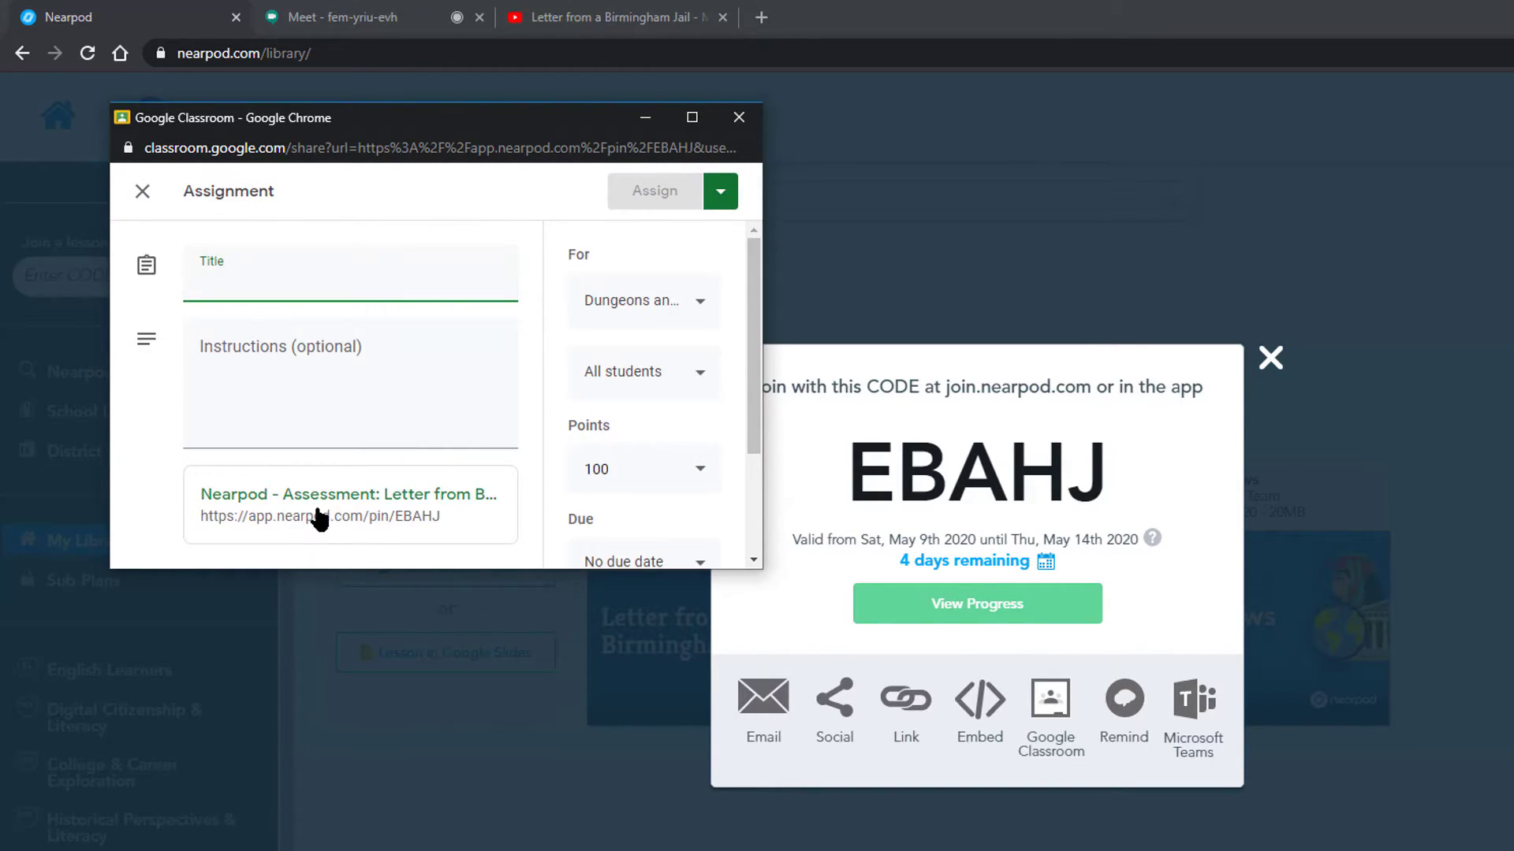
- Write the assignment instructions 'Follow the instructions belowcom and enter the code EBAHJ.'
scroll(321, 509, down, 2)
scroll(327, 467, up, 2)
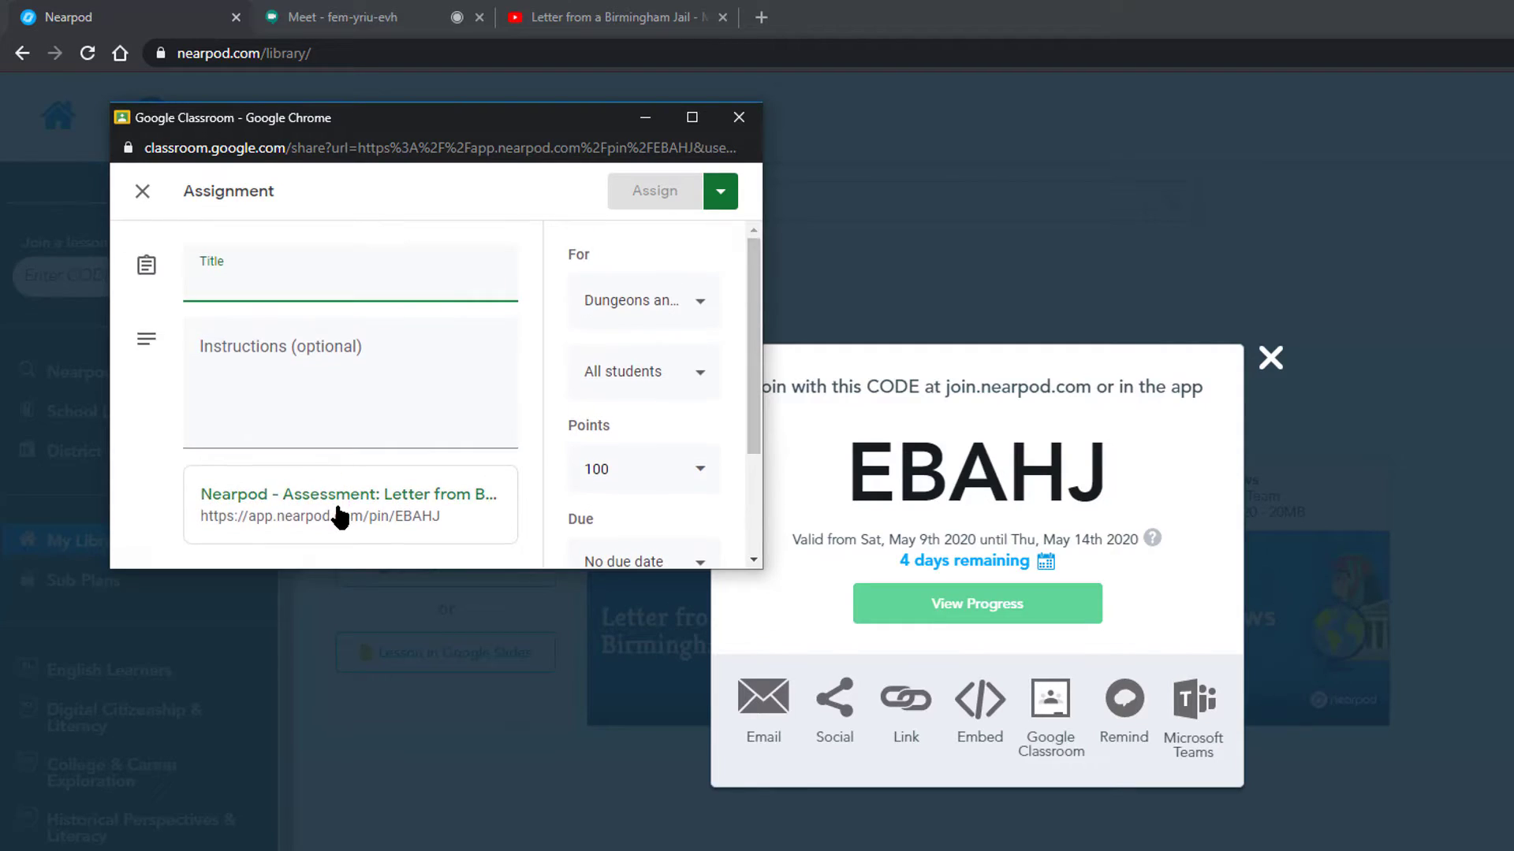
click(298, 394)
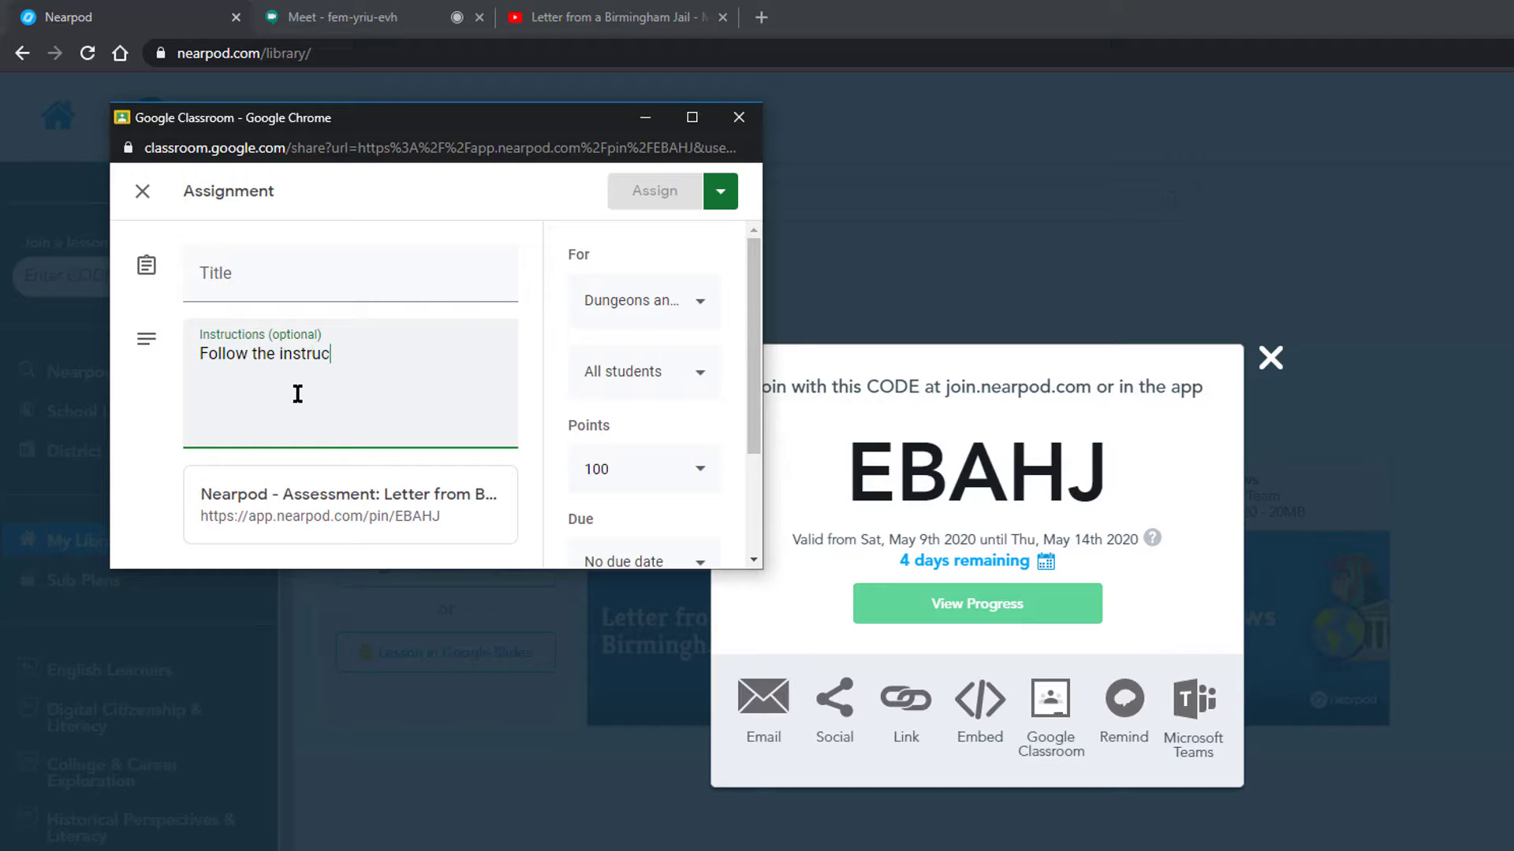
text(Follow the instructions be)
text(low to complete your assignment.)
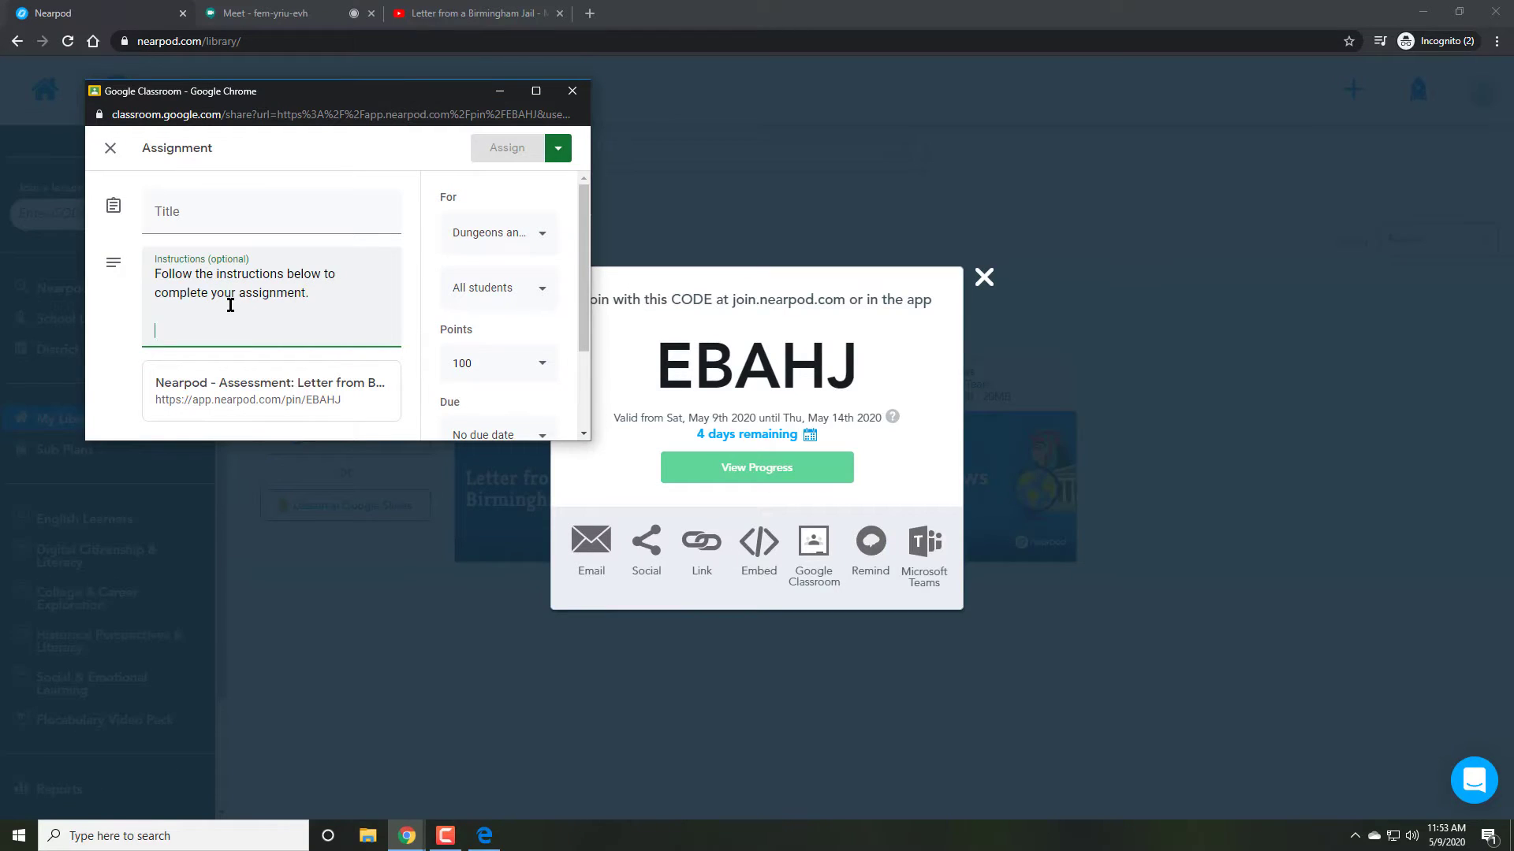
text(com and enter the code EBAHJ.)
click(271, 211)
- Title the assignment 'Nearpod Lesson', set the due date to May 13, 2020, and post it
text(Nearpod LessonM)
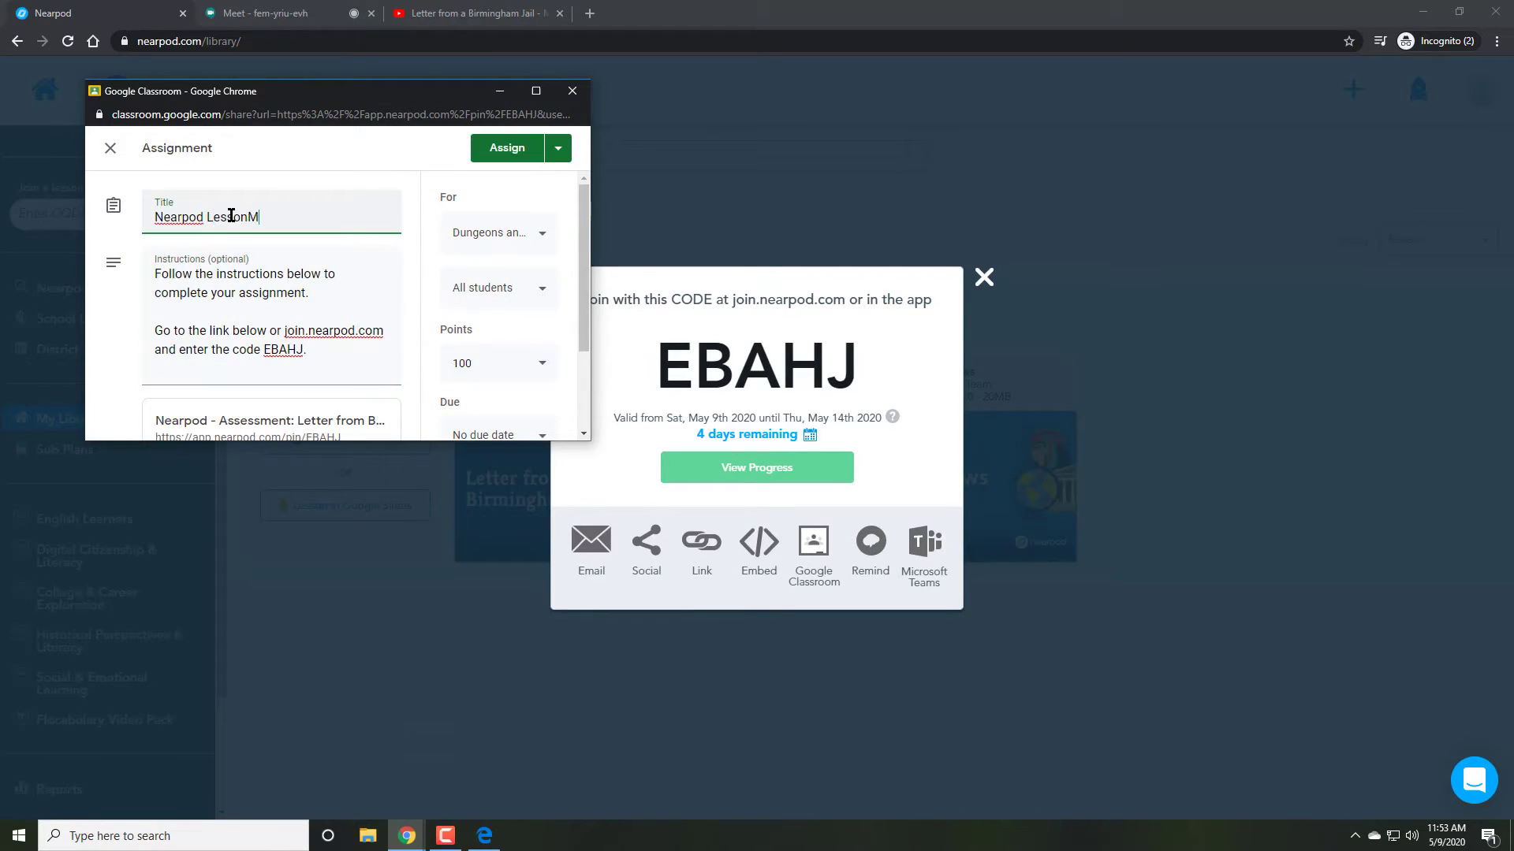
scroll(442, 370, down, 2)
click(499, 312)
click(439, 374)
text(May 13, 2020)
click(507, 147)
- Join the session as a student on join.nearpod.com using code EBAHJ
click(572, 91)
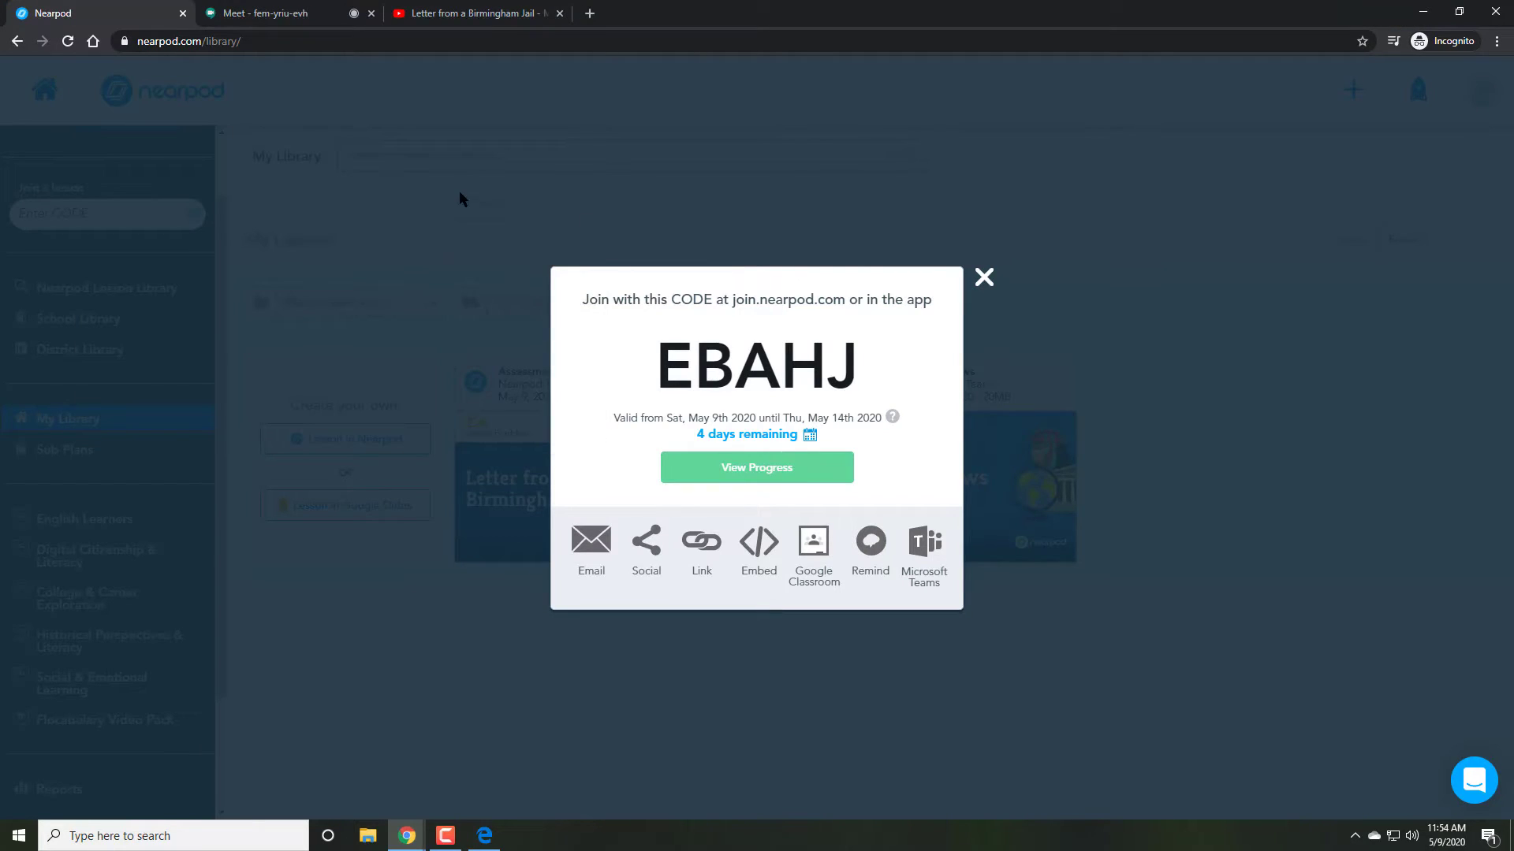
drag(726, 299, 845, 300)
key(ctrl+c)
click(484, 836)
click(1070, 44)
key(ctrl+v)
key(Return)
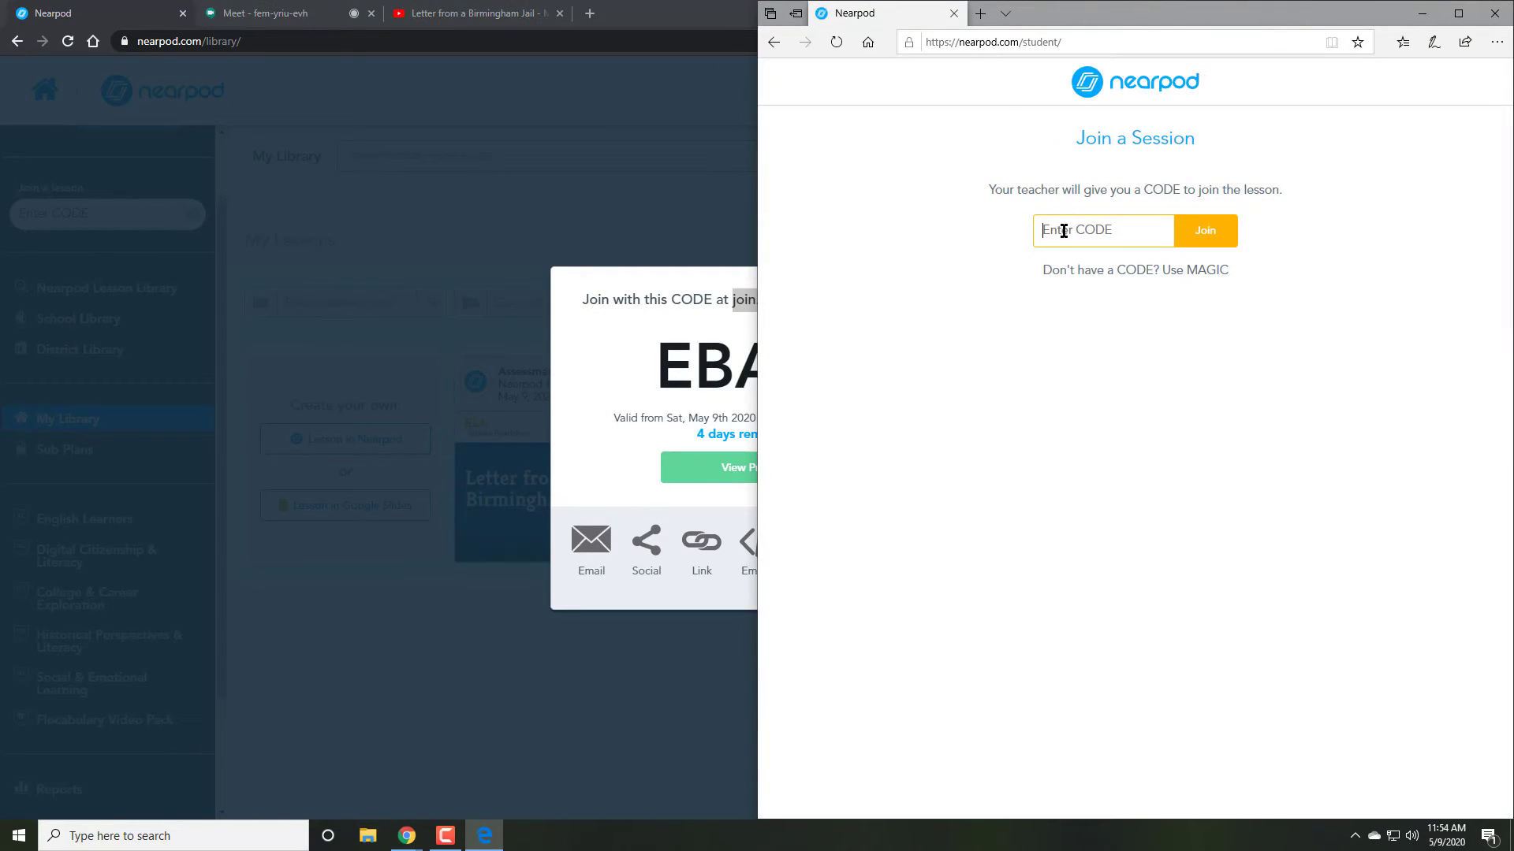
click(1086, 229)
text(EBAHJ)
key(Return)
double_click(811, 7)
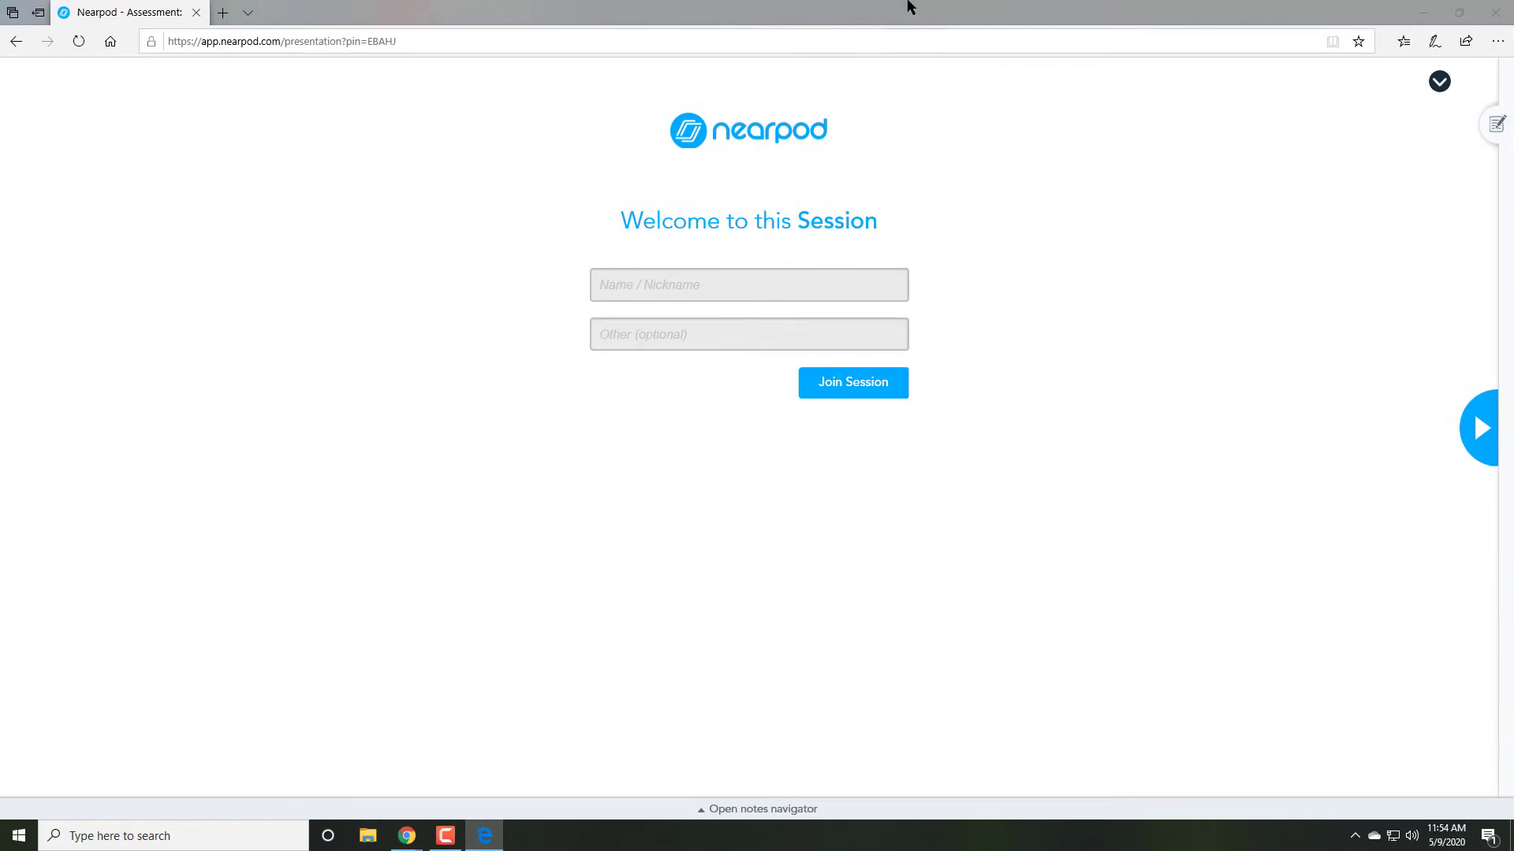
- Enter the student's name and advance through the slides to the excerpt
click(720, 280)
text(New Sample Stu)
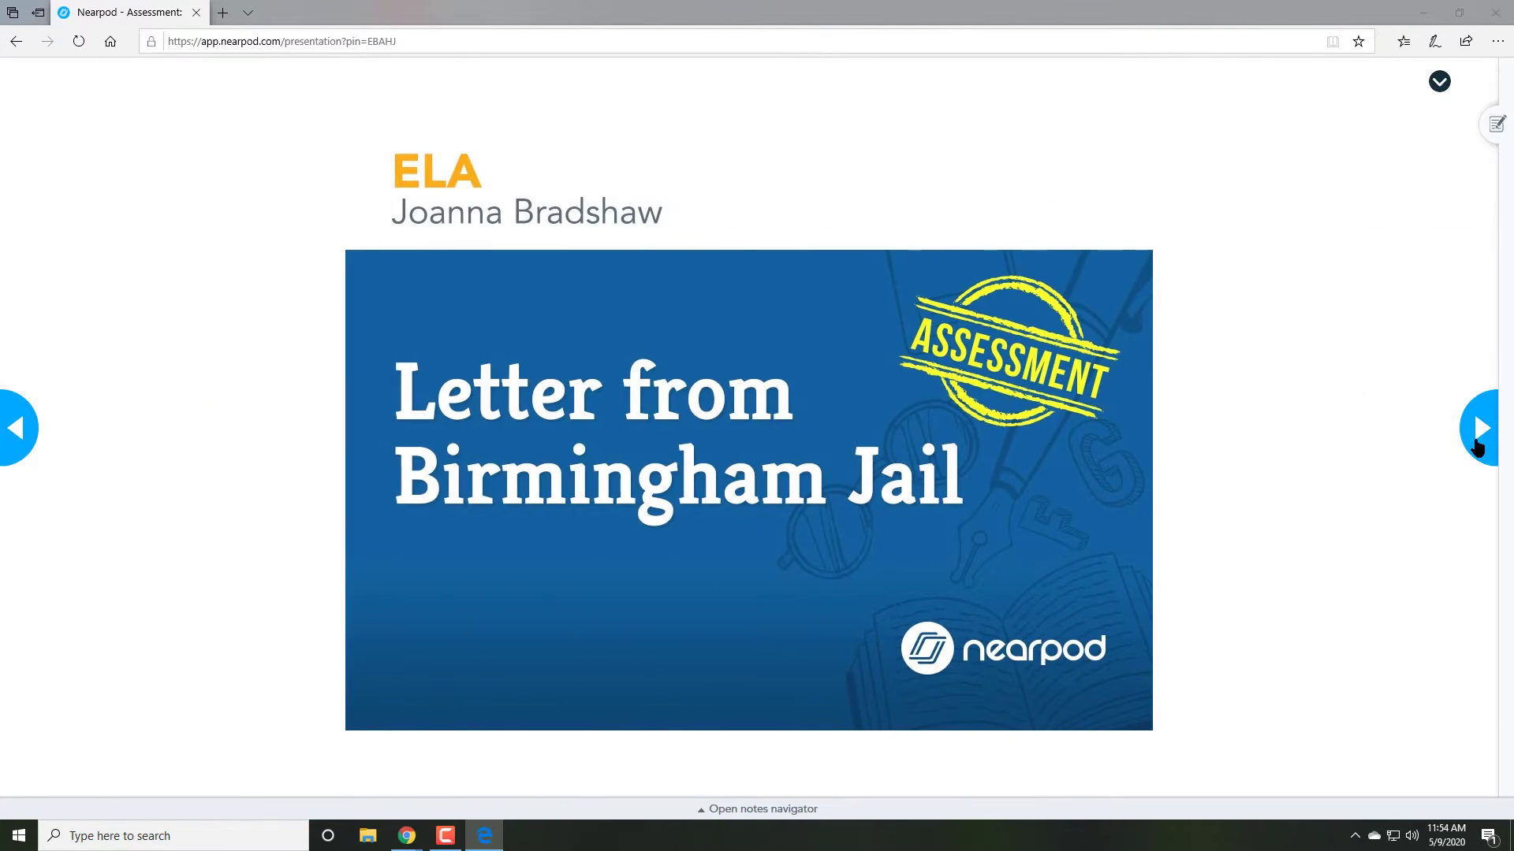
click(1476, 432)
click(1473, 442)
click(1472, 443)
key(Right)
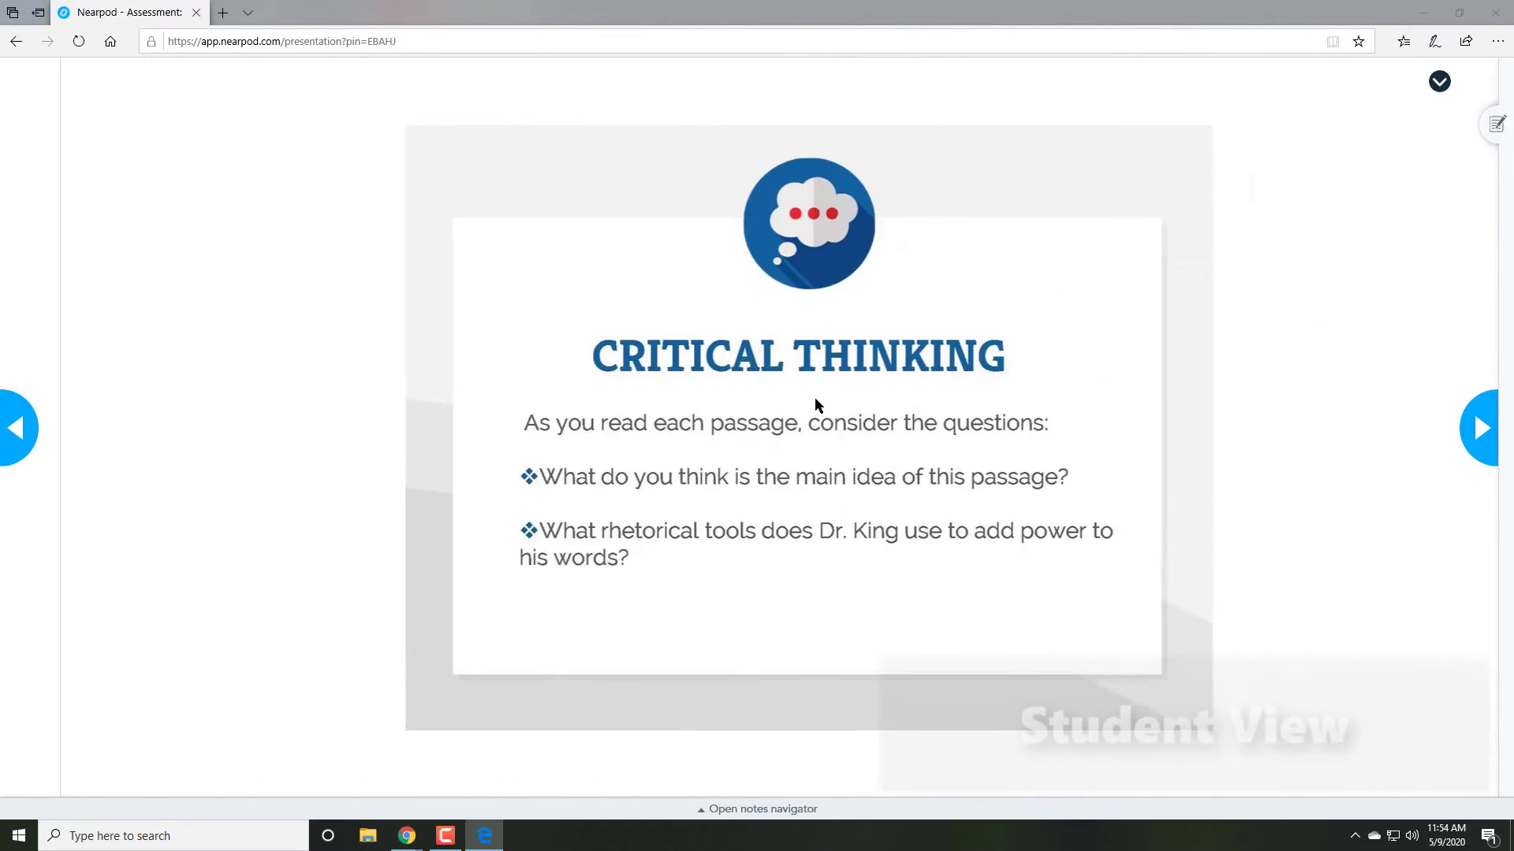
key(Right)
- Underline 'Never. We must come' and add the note 'I WILL WRITE MORE DETAILED ANSWERS...'
drag(408, 553, 693, 554)
click(131, 769)
click(449, 252)
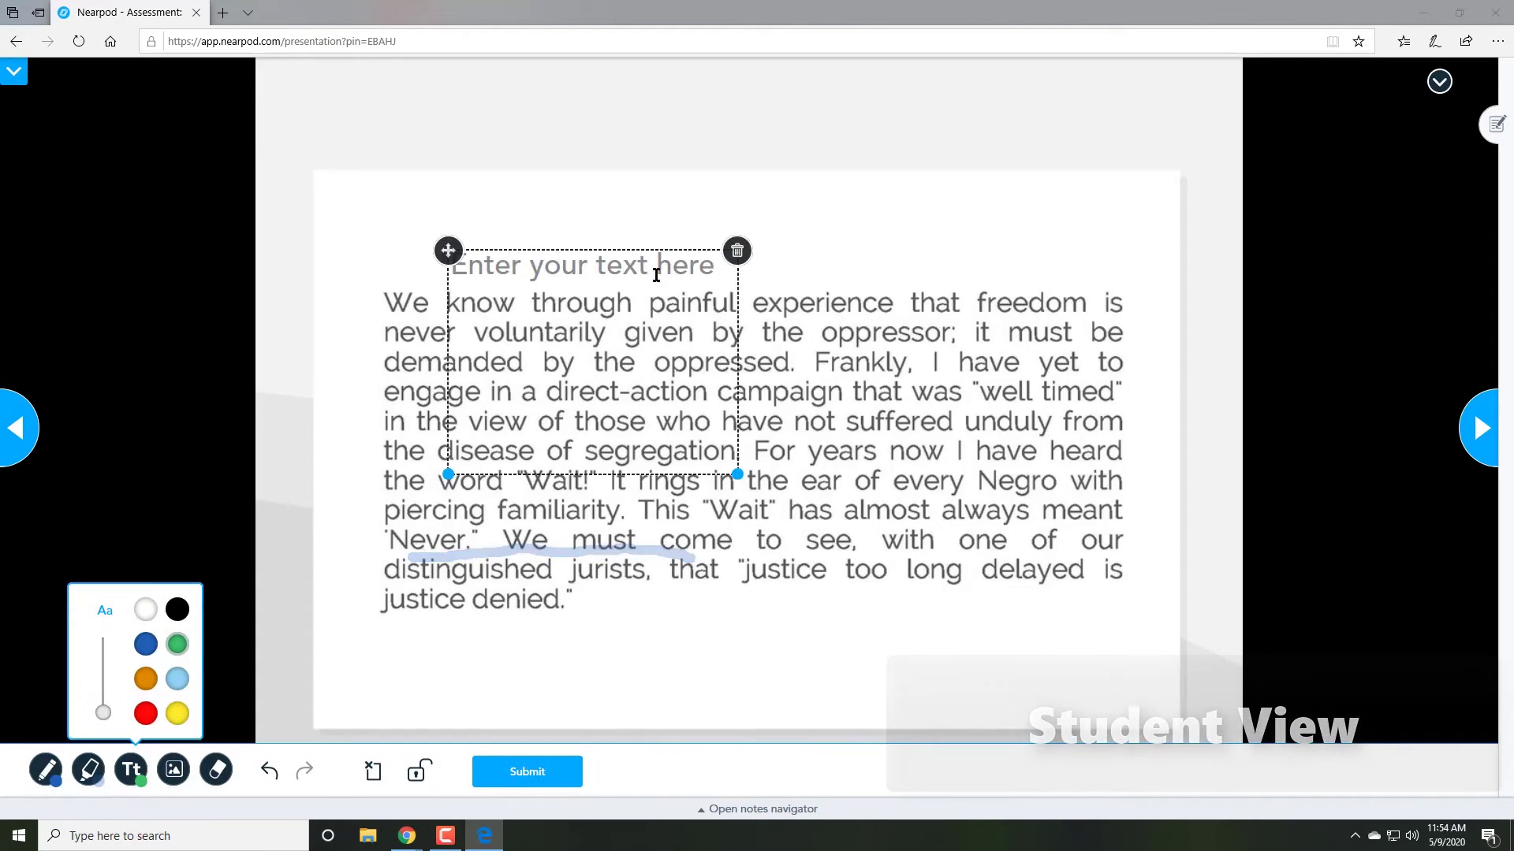
drag(442, 247, 507, 206)
click(541, 219)
text(I WILL WRITE )
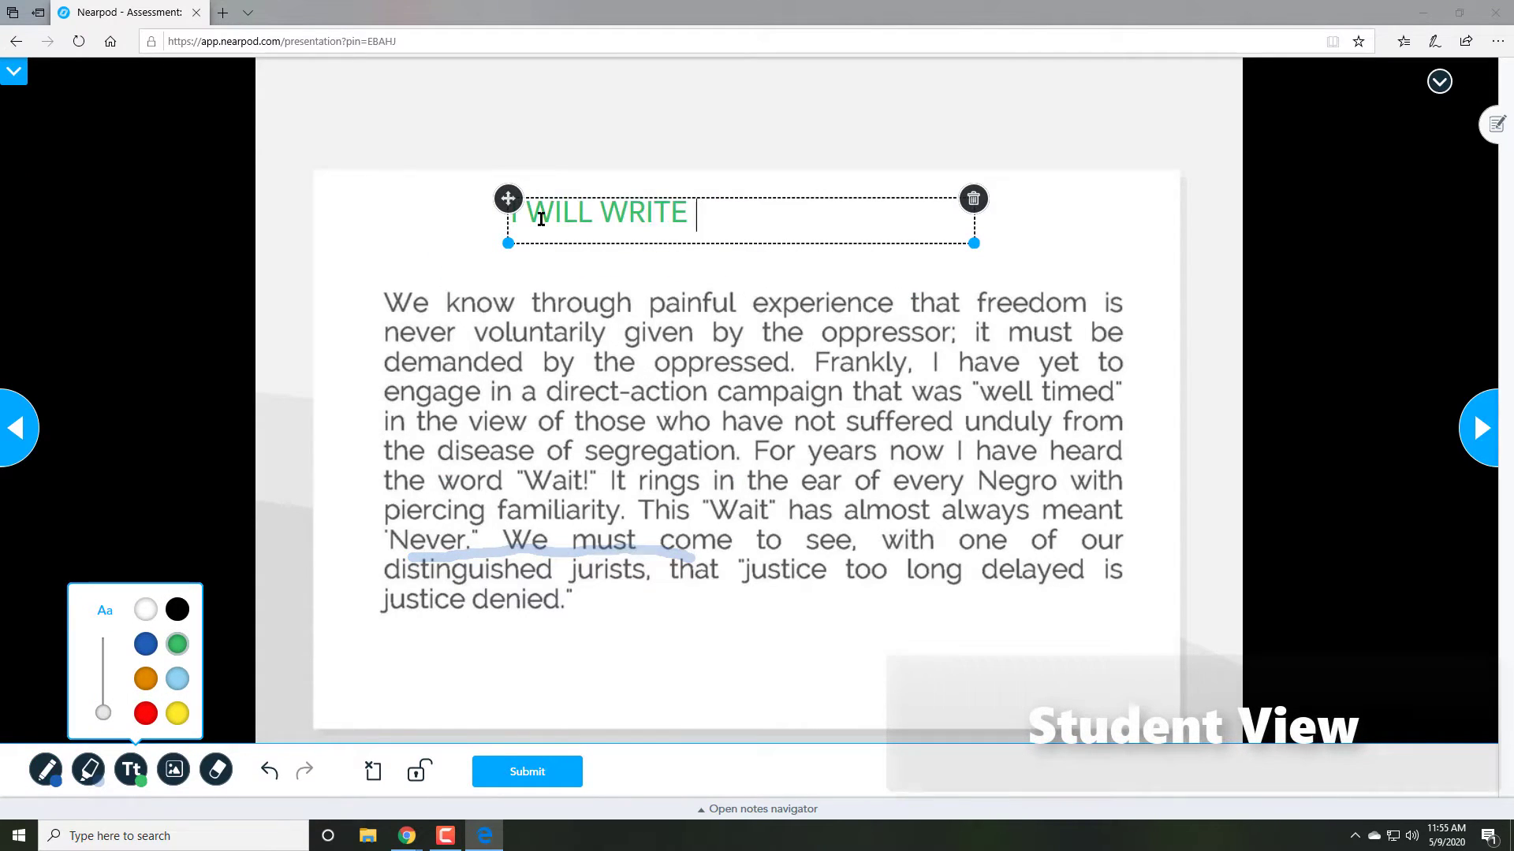
text(MORE DETAILED ANSWERS BECAUSE THIS IS HOMEWORK NOW SO I HAVE MORE TIME)
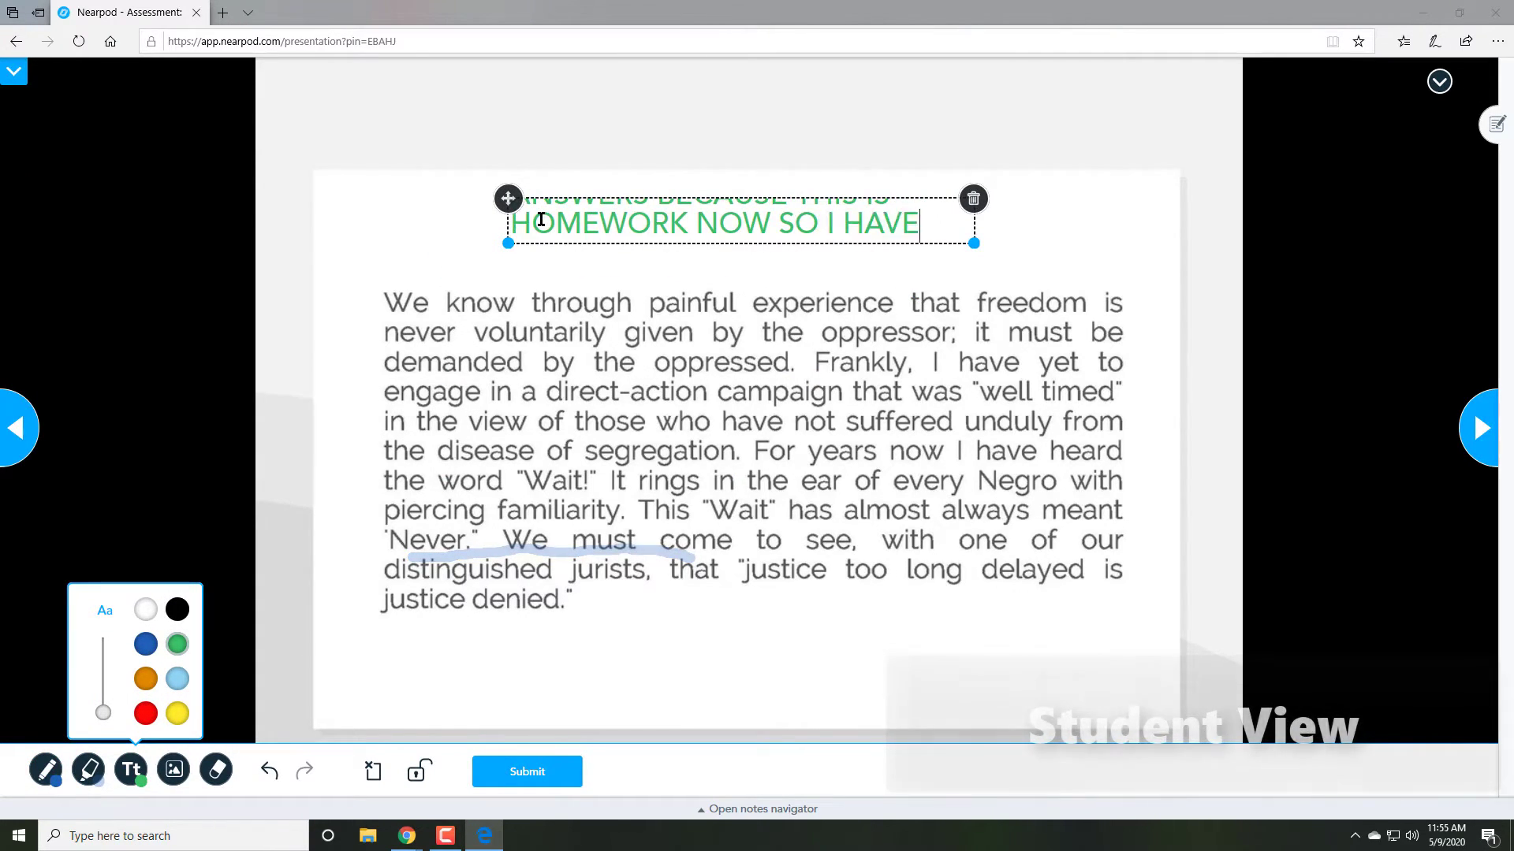
drag(973, 243, 1136, 278)
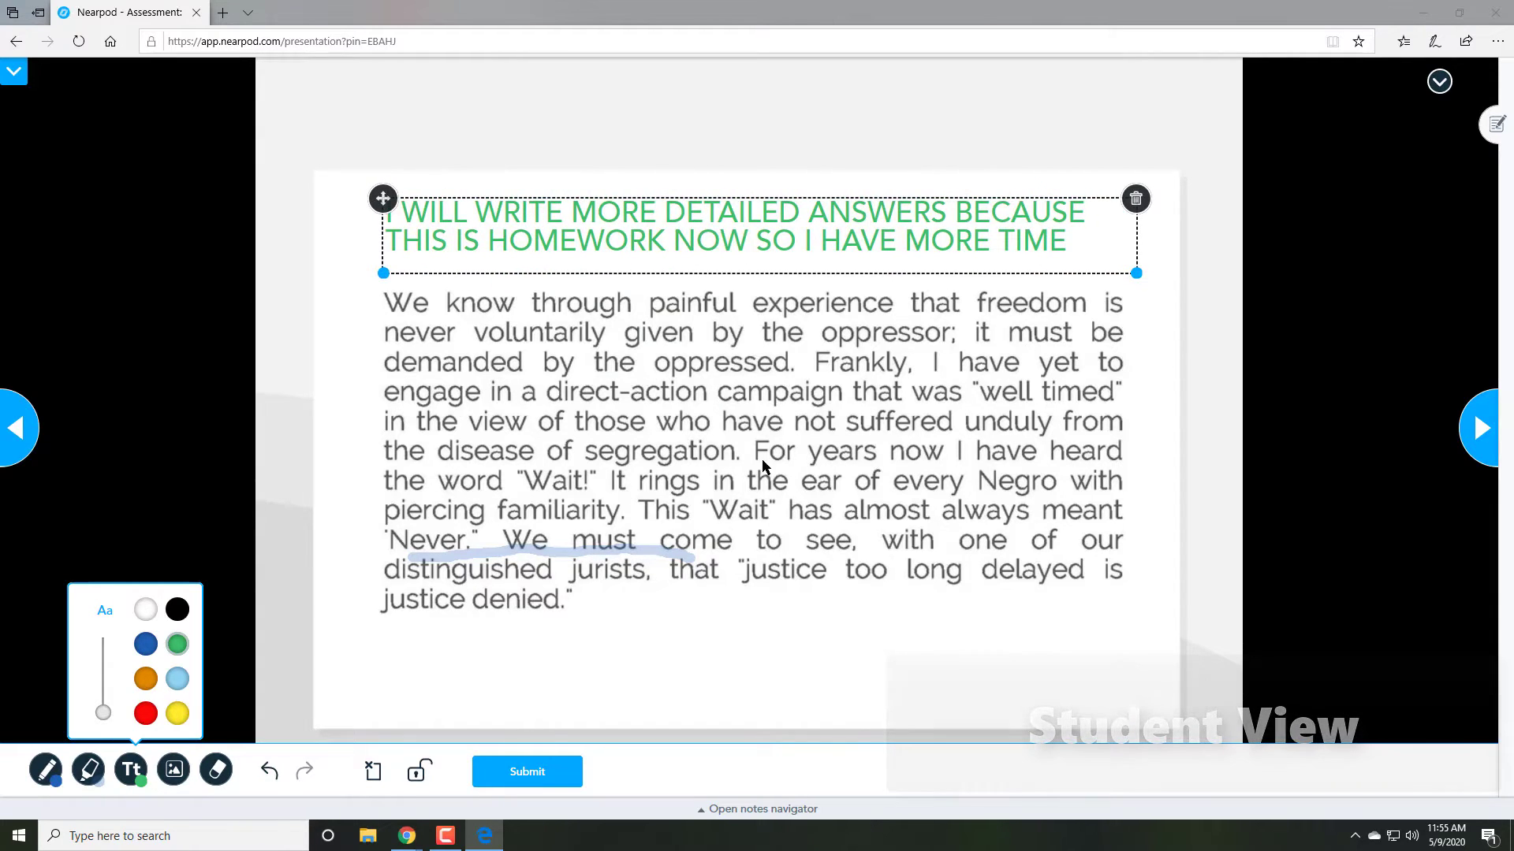
- Advance past the excerpt slides and exit the lesson
click(1478, 428)
click(1478, 428)
click(1440, 81)
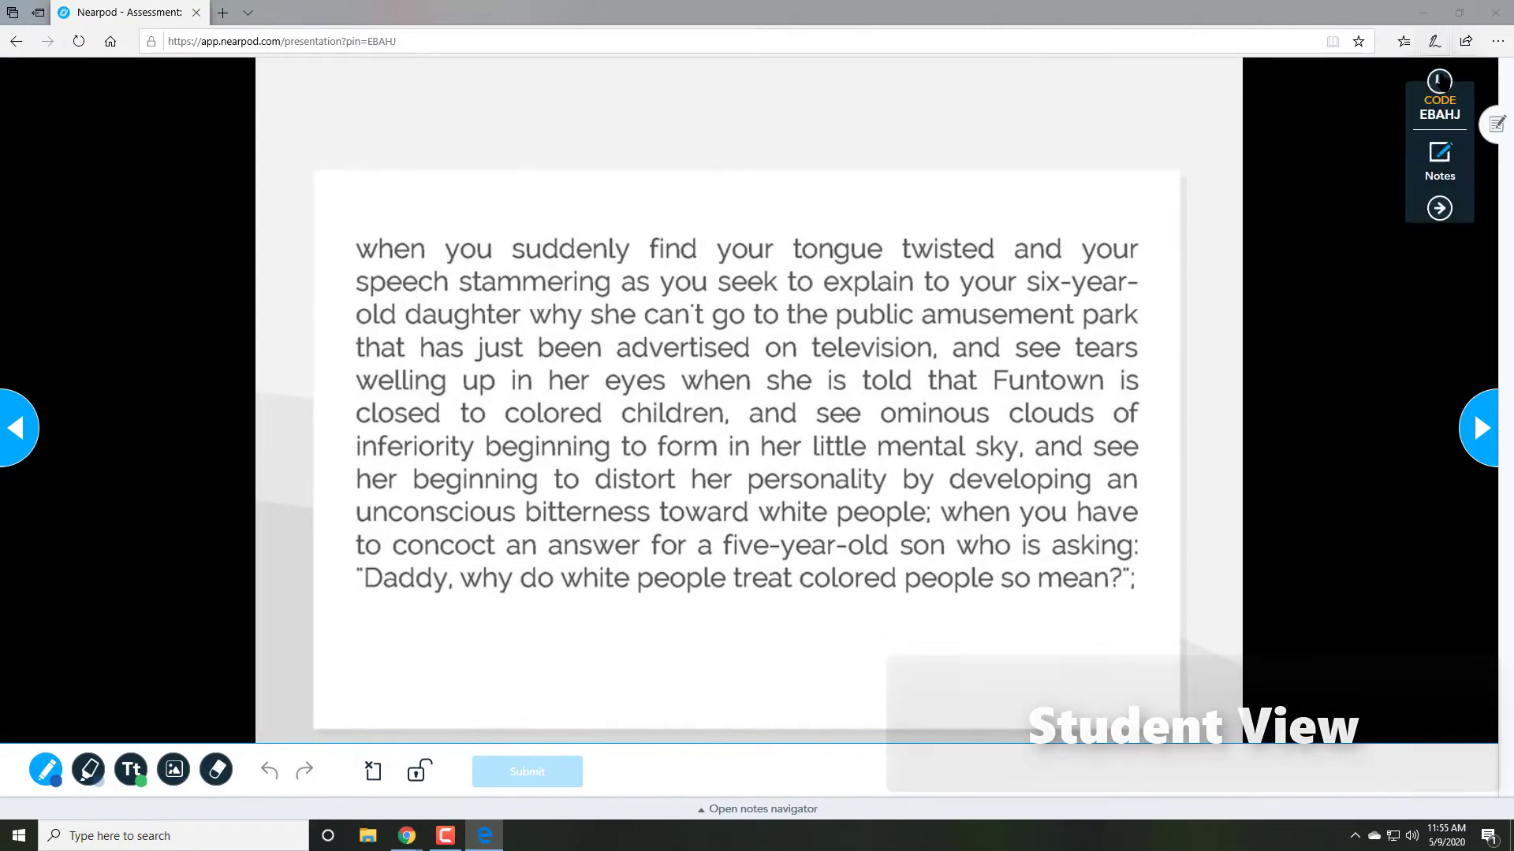
click(1439, 221)
click(812, 325)
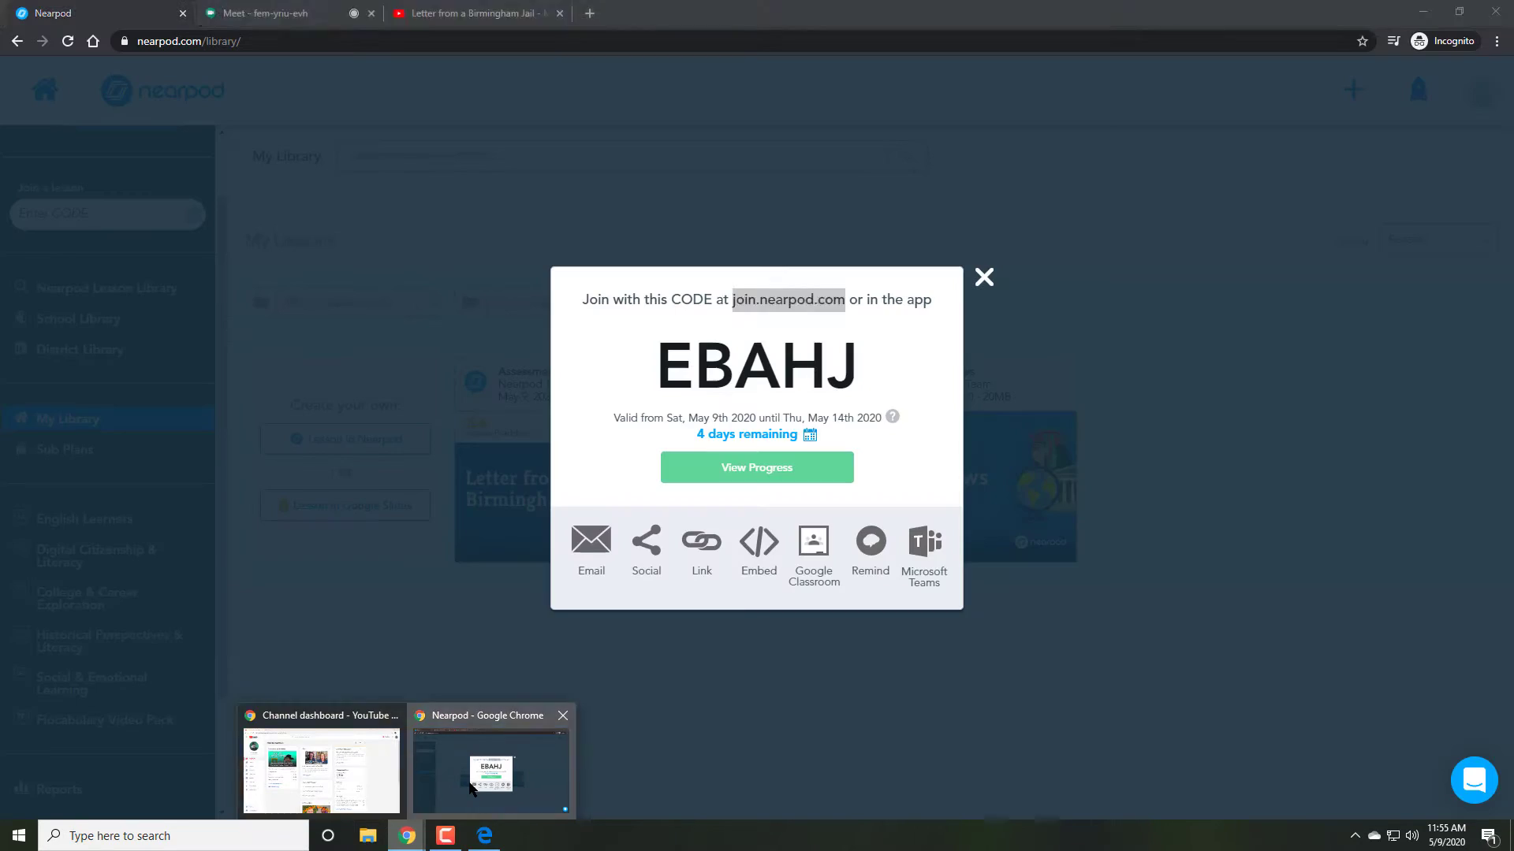
- Open Post-Session Reports and expand the Letter from Birmingham Jail report's sessions
click(425, 707)
click(984, 277)
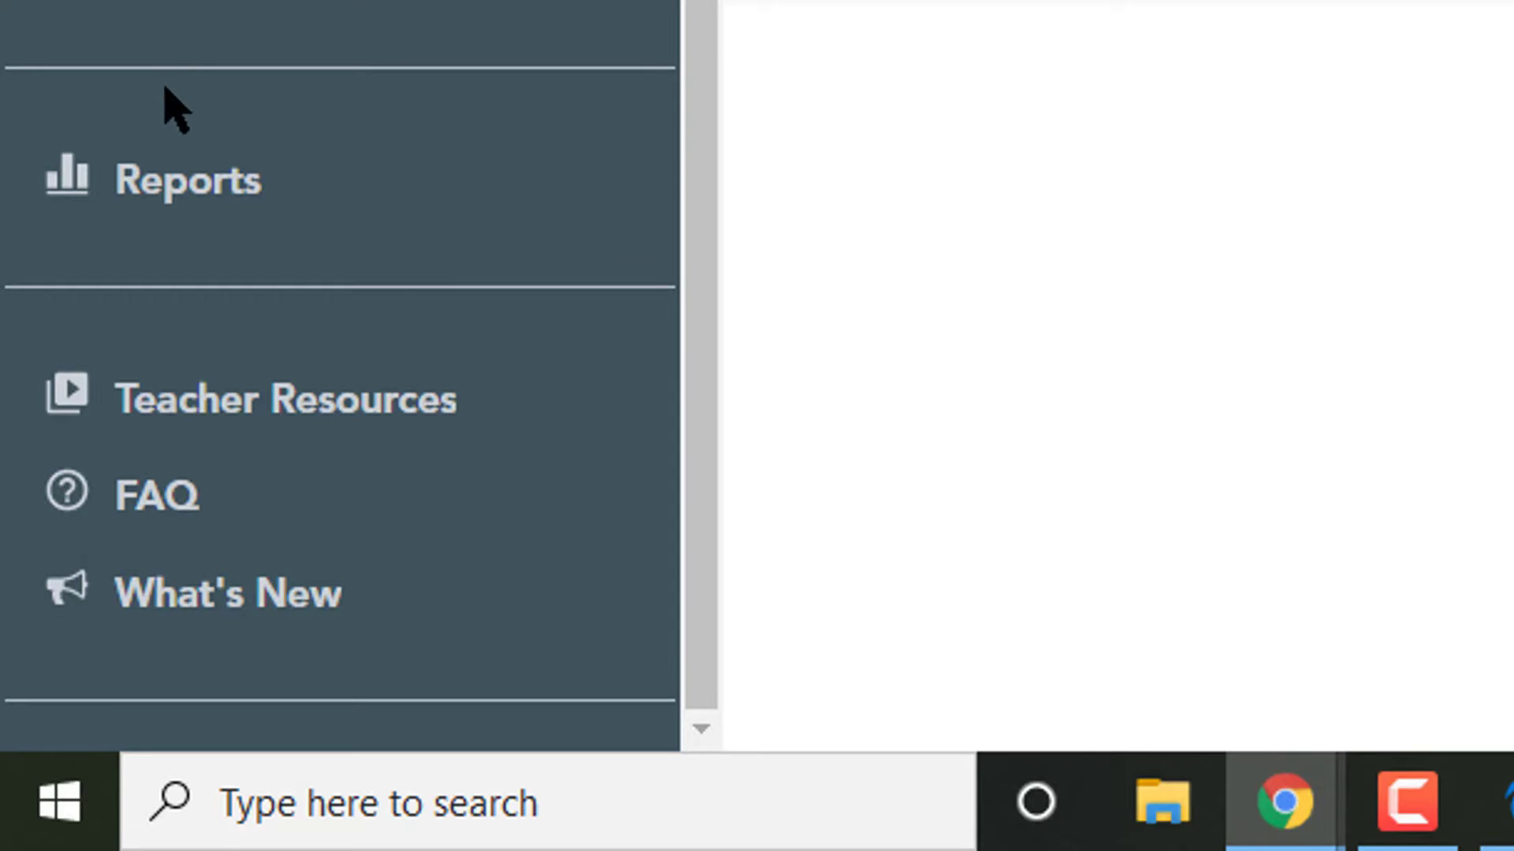
click(173, 178)
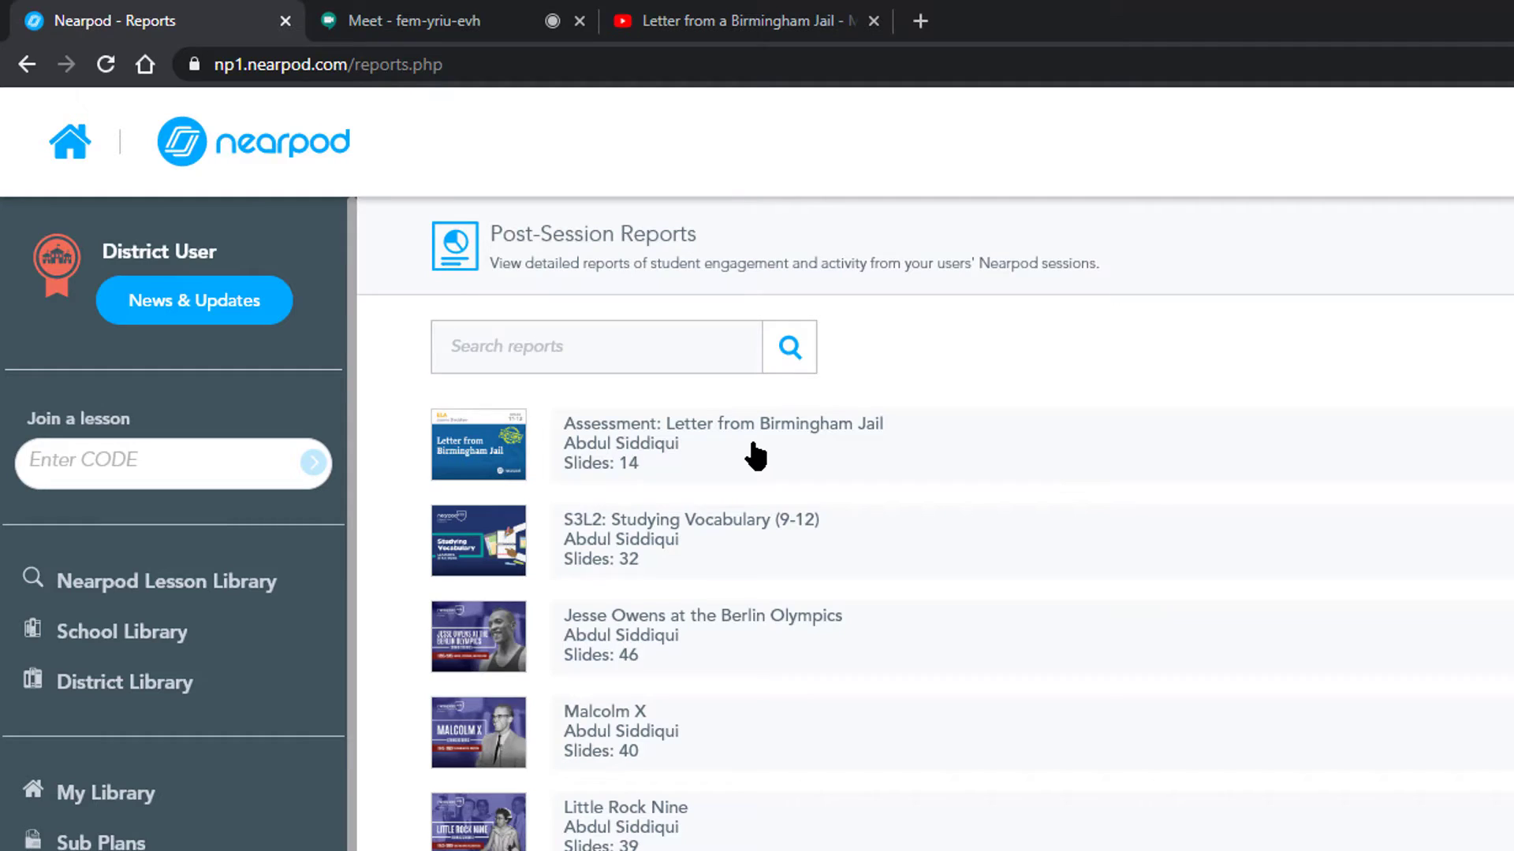
click(754, 455)
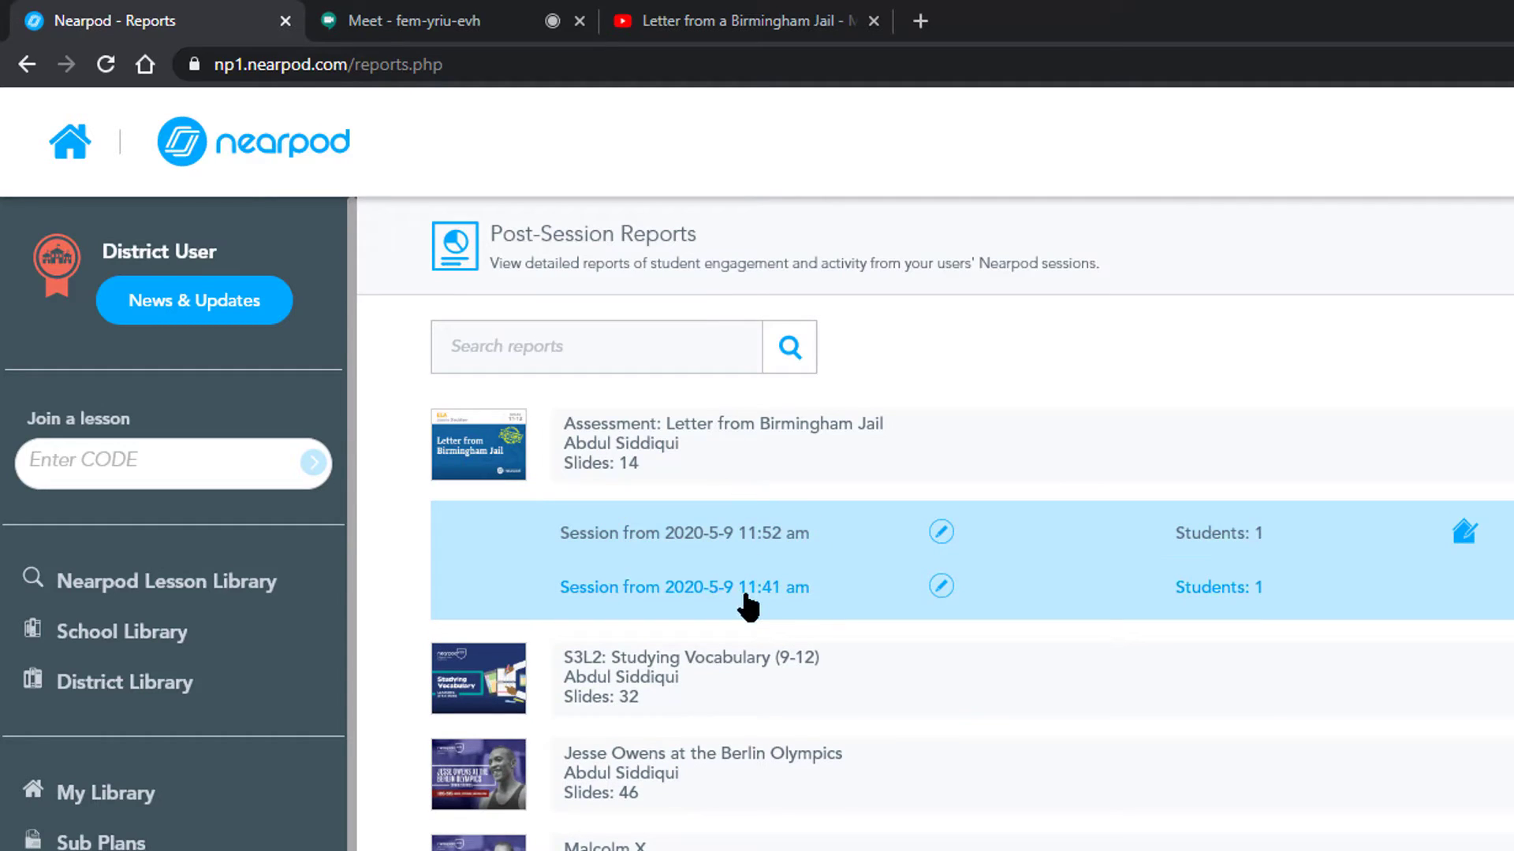
- Rename the 11:41 am session 'Live Lesson' and the 11:52 am session 'Homework Session'
click(936, 593)
key(BackSpace)
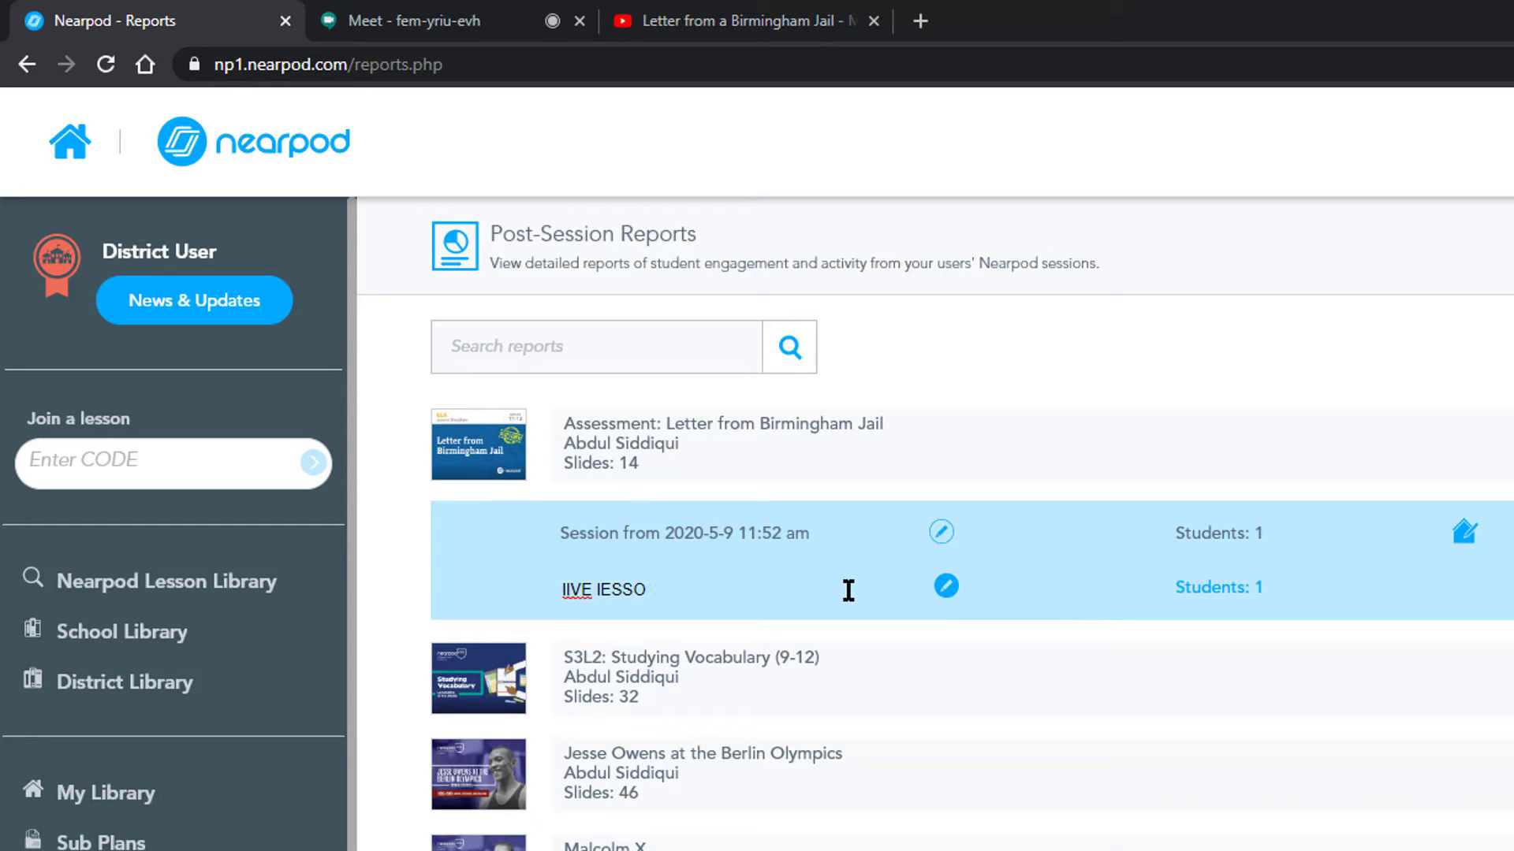
key(BackSpace)
key(BackSpace)
key(BackSpace)
key(BackSpace)
key(BackSpace)
key(BackSpace)
key(BackSpace)
key(Return)
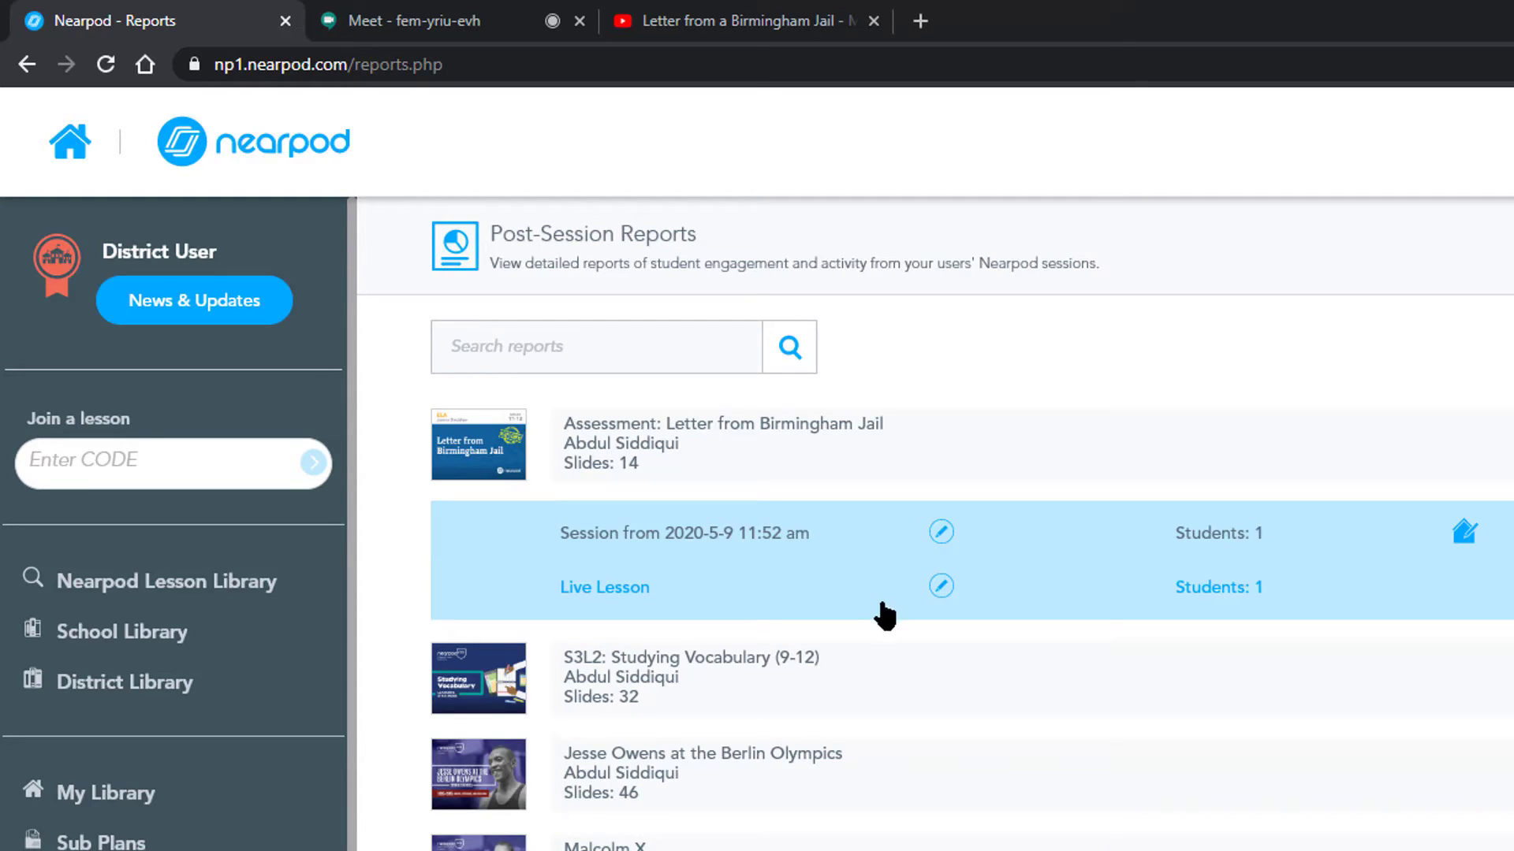
click(942, 533)
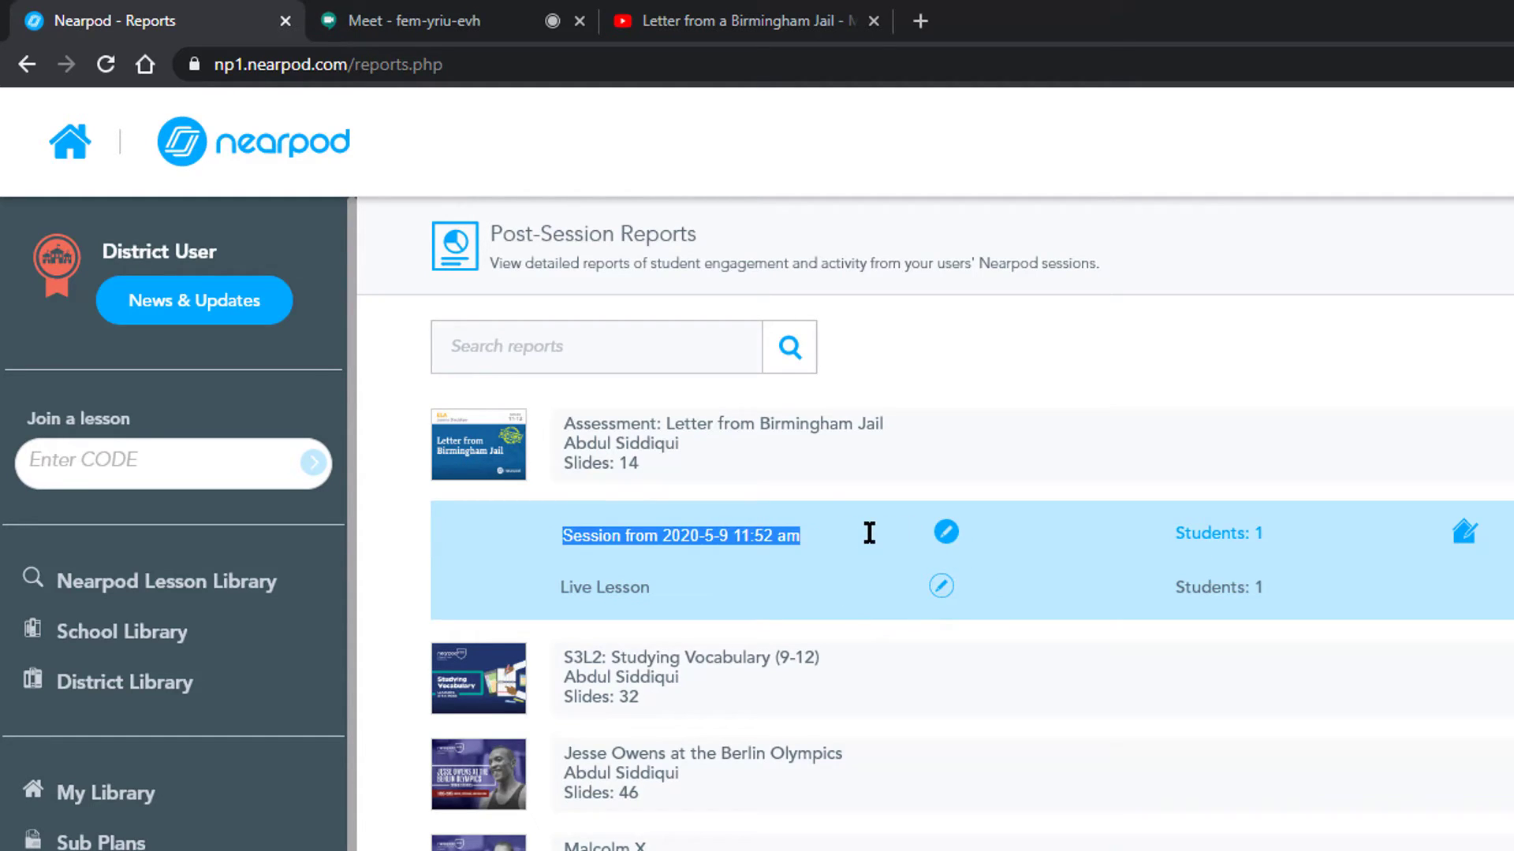
text(Homework Session)
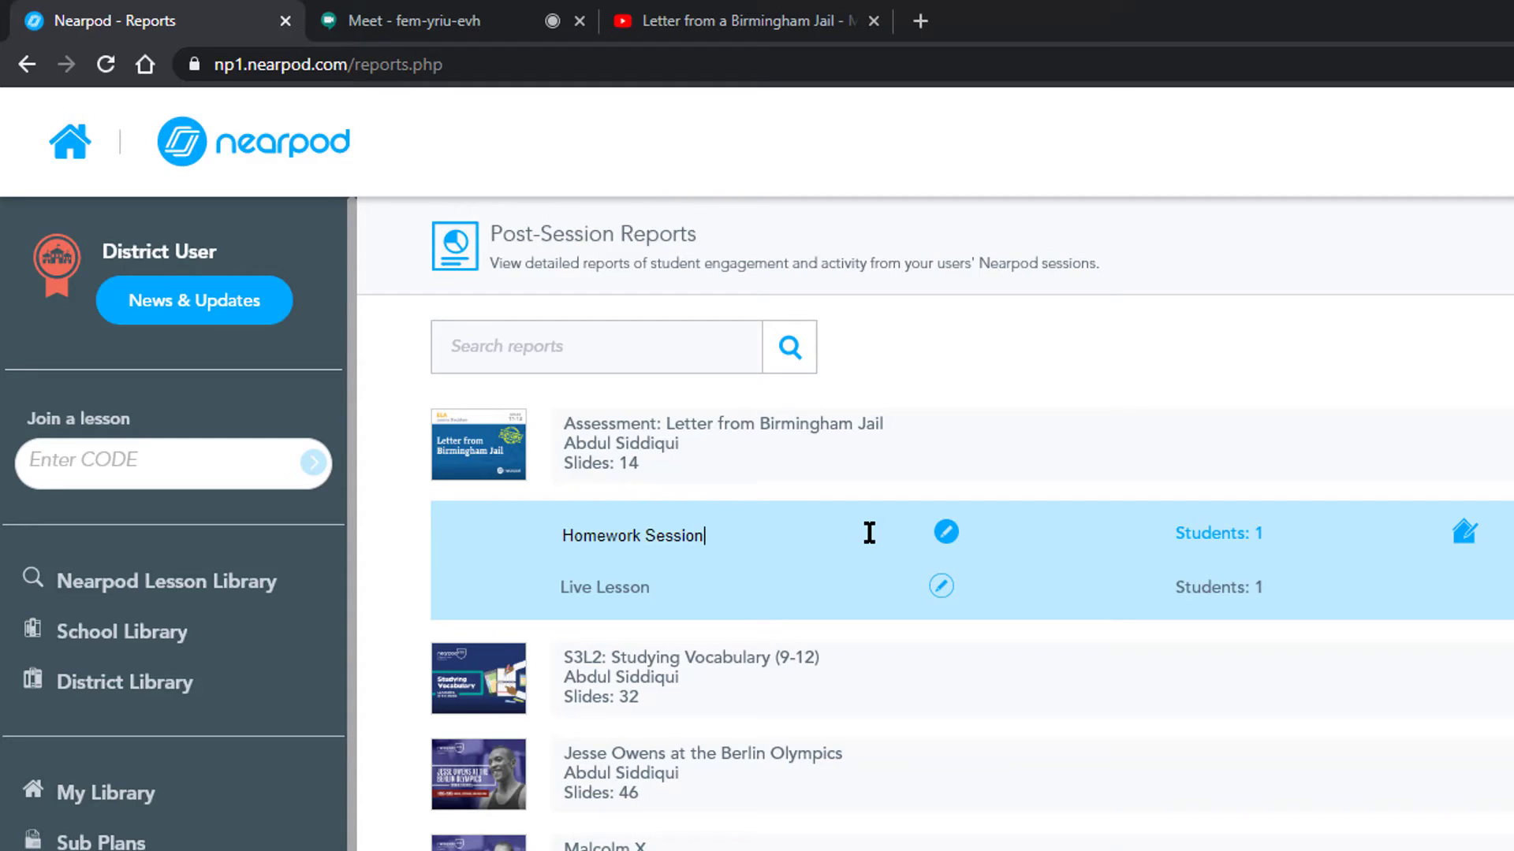
key(Return)
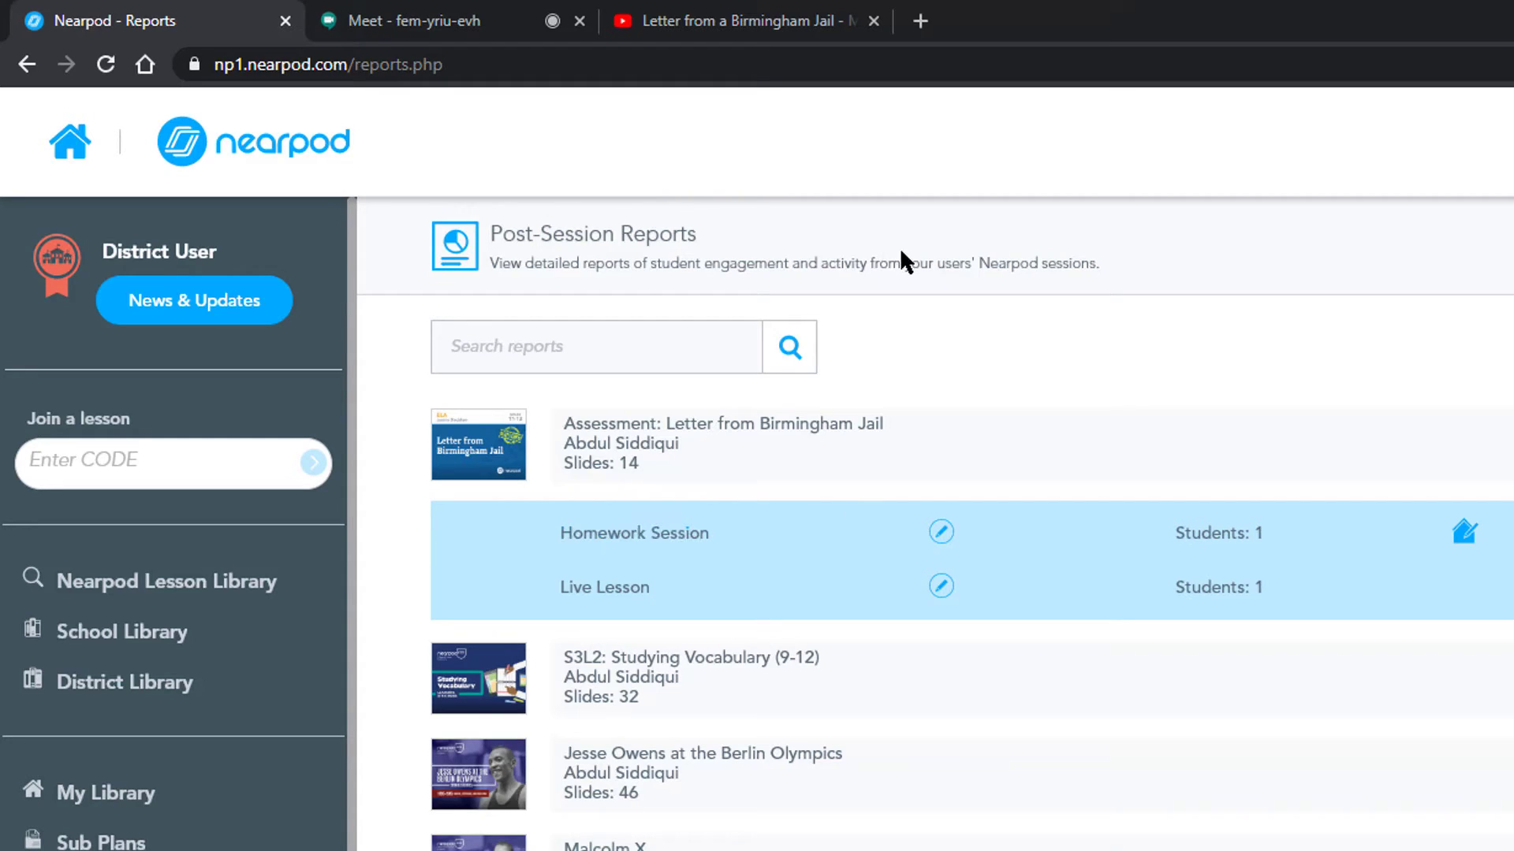
- Open the Live Lesson report and review its quiz, exit-ticket poll and both open-ended answers
click(1240, 588)
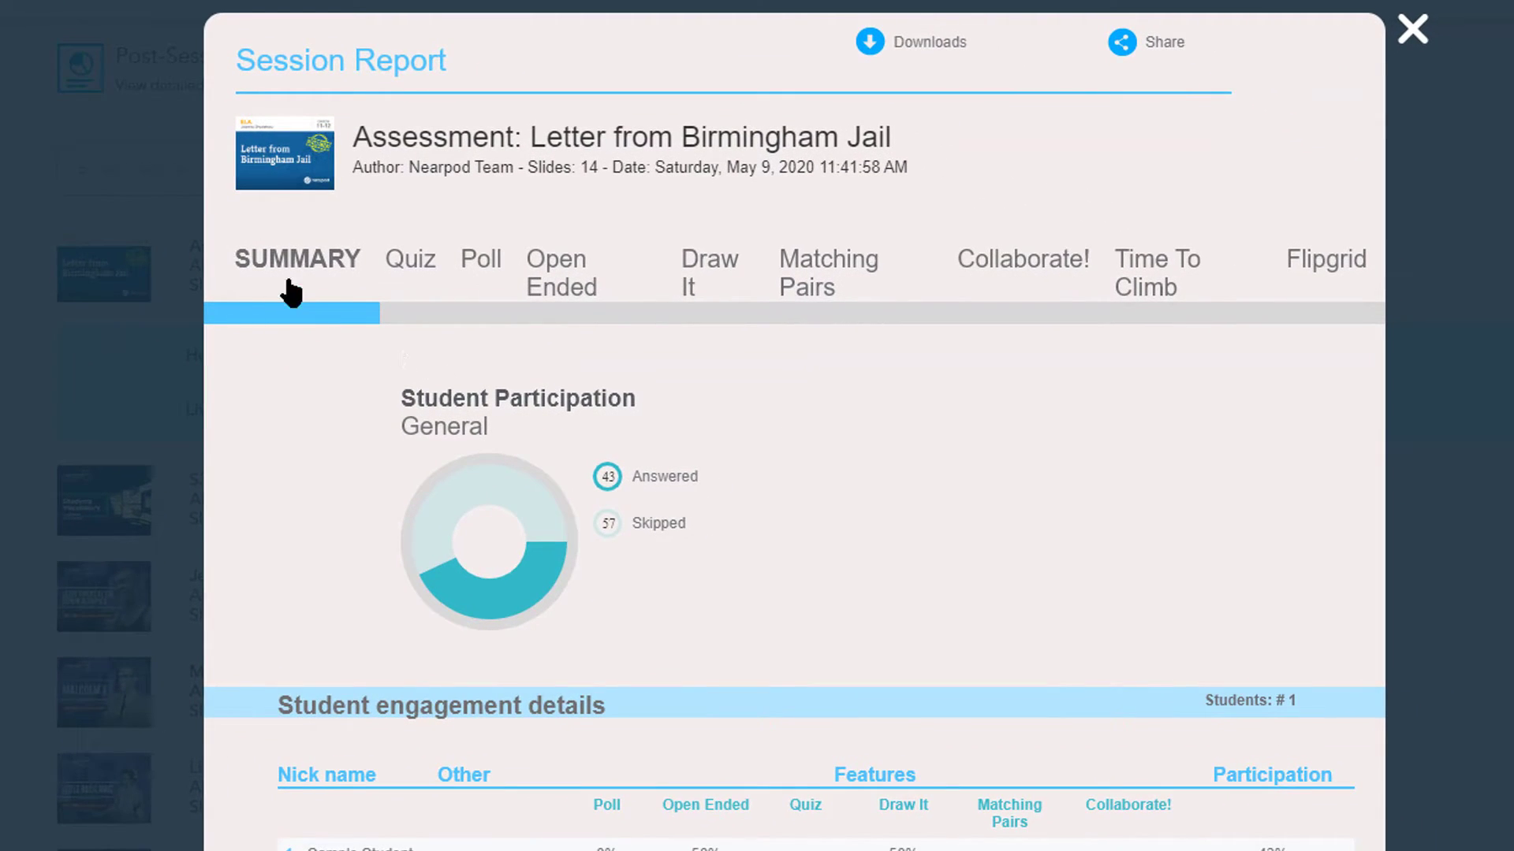
click(419, 288)
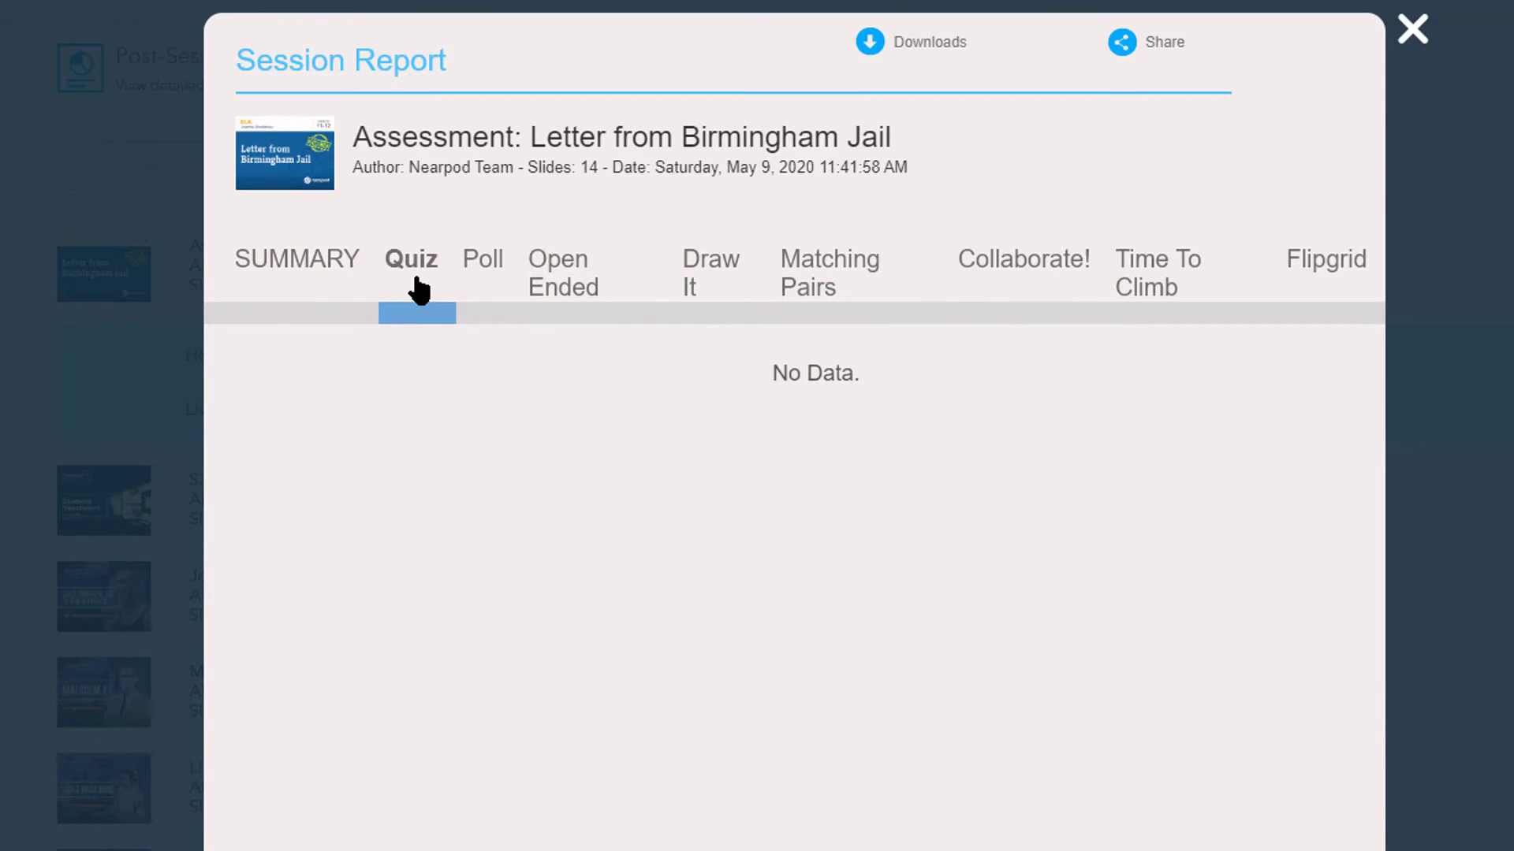
click(483, 291)
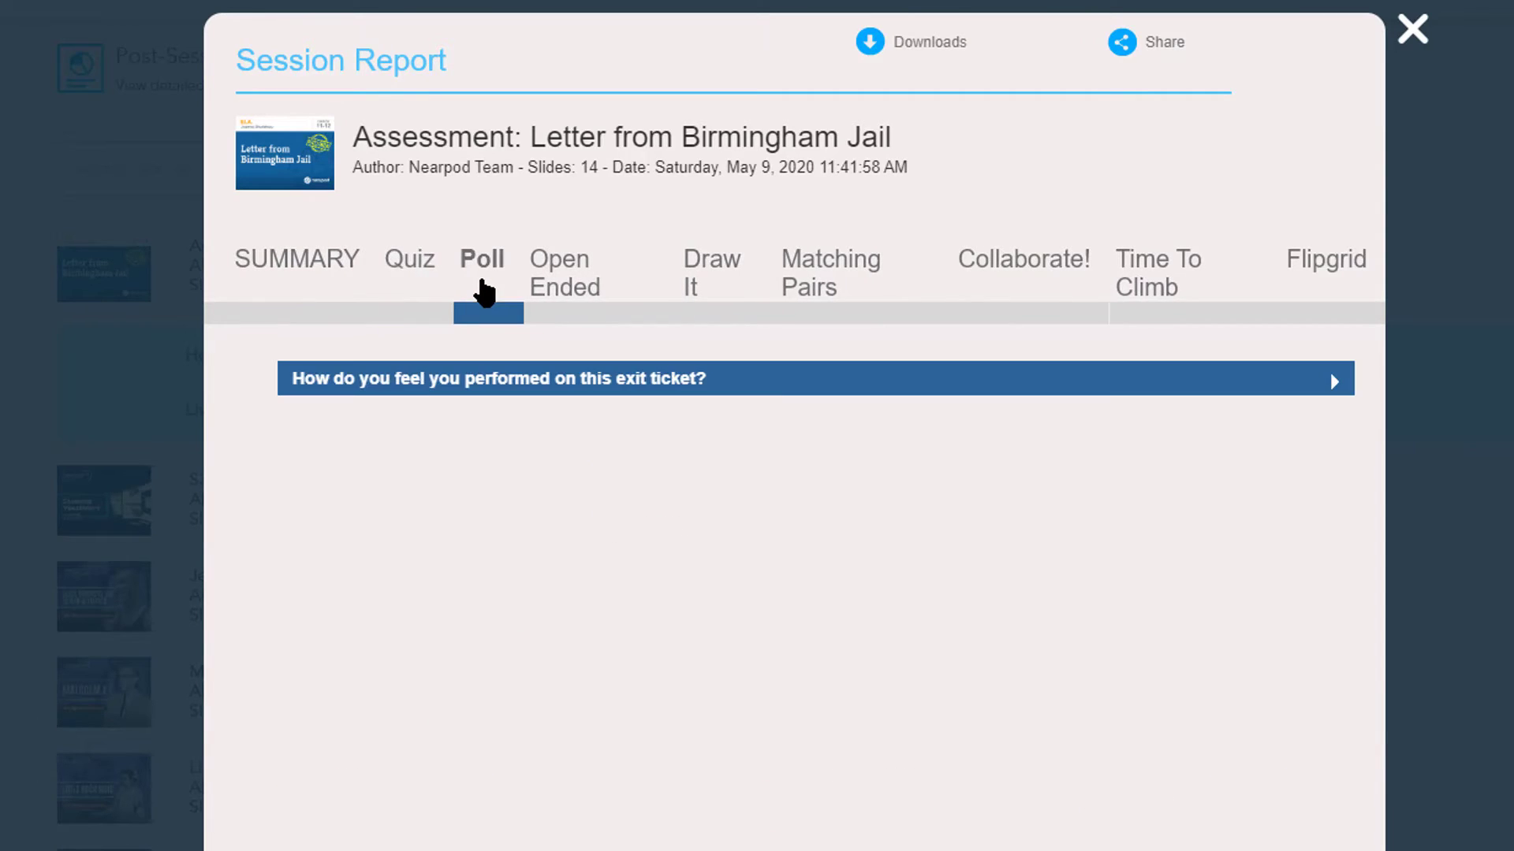
click(483, 394)
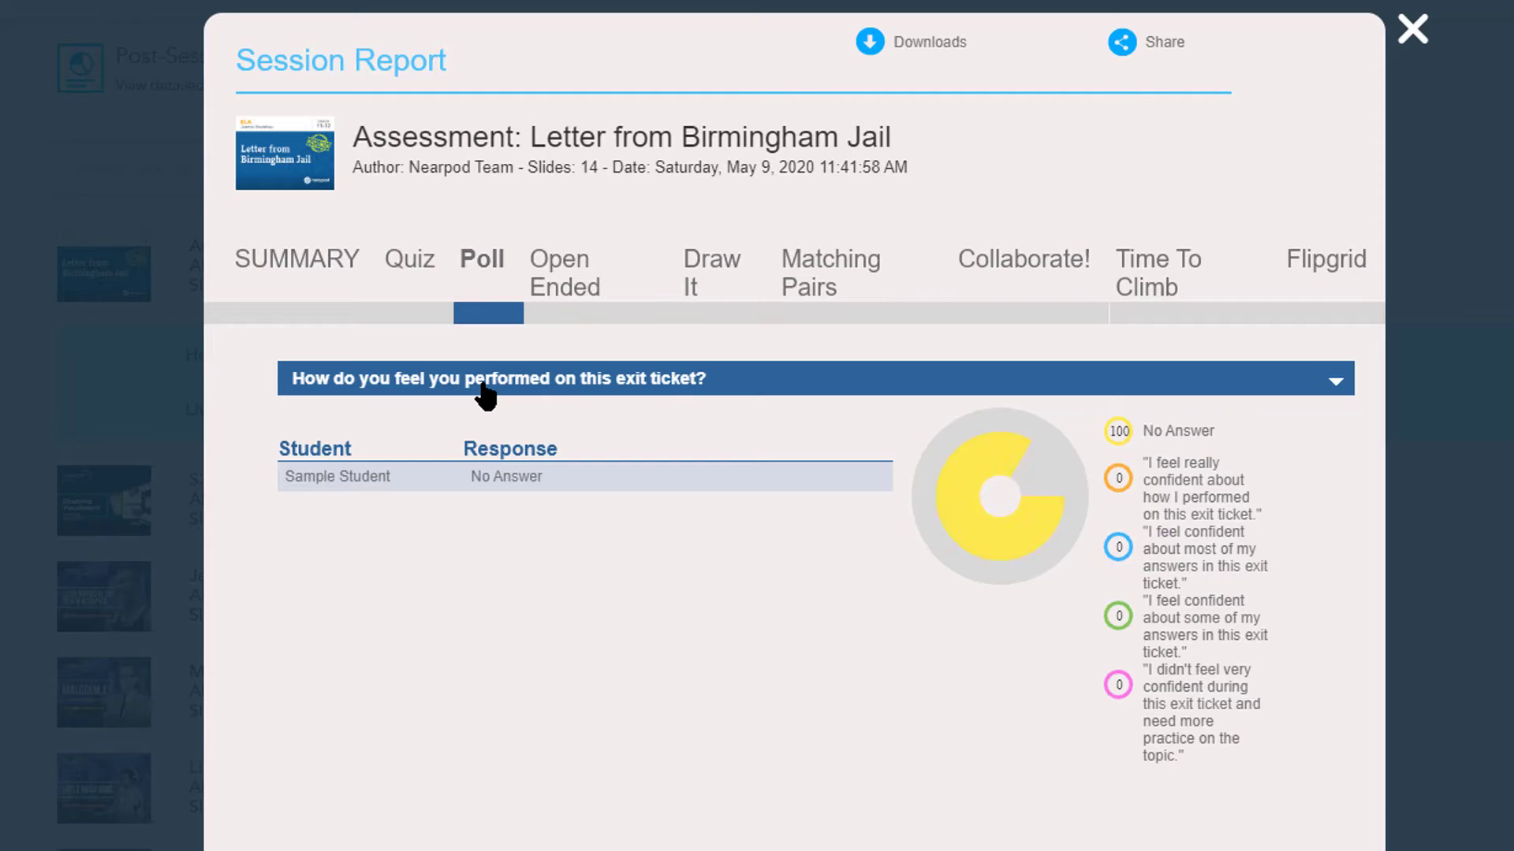
click(483, 390)
click(557, 276)
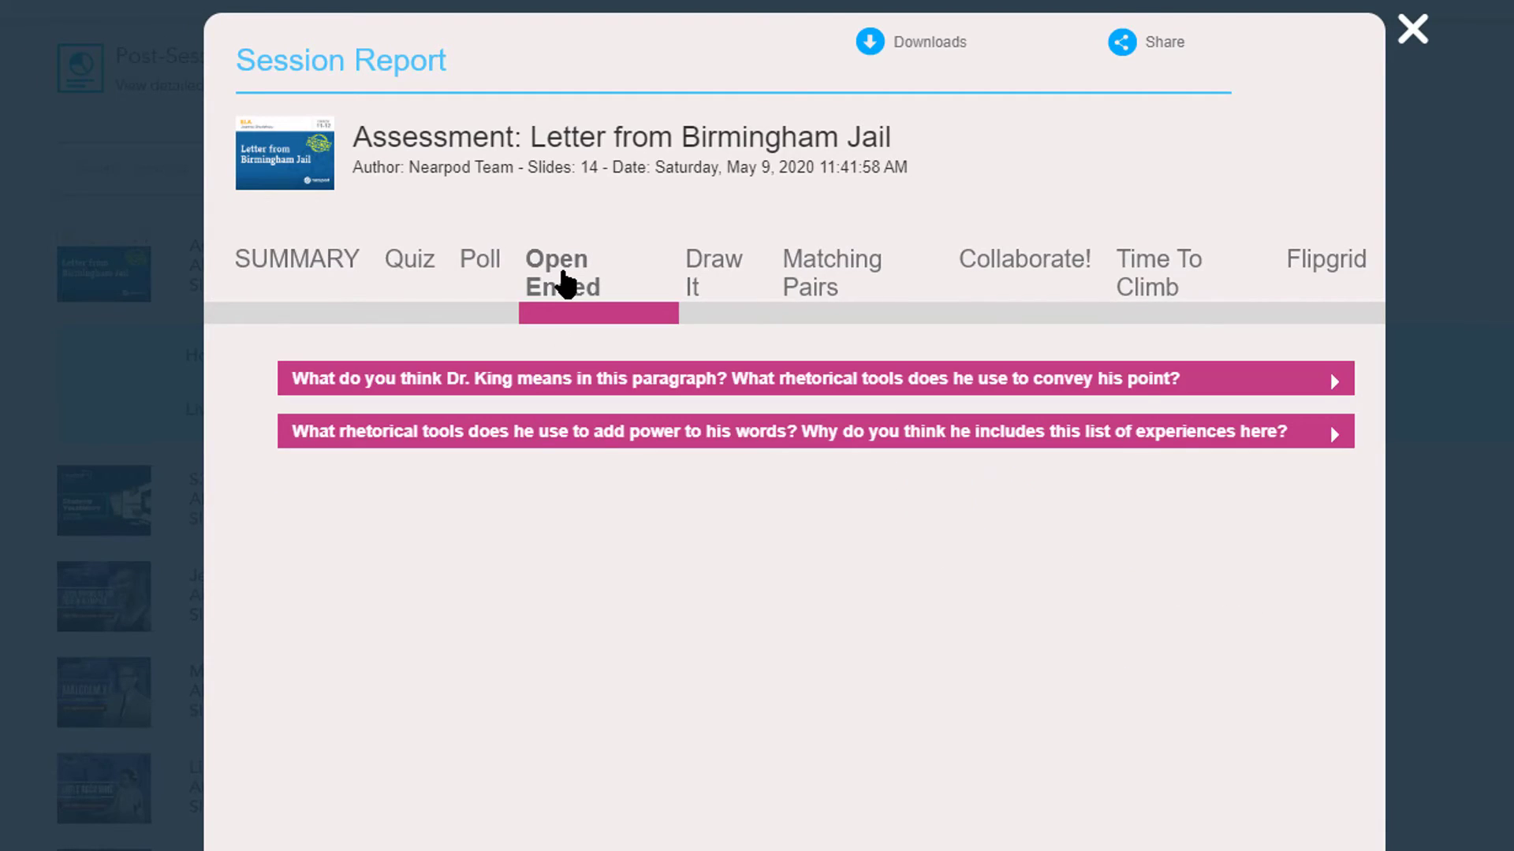
click(563, 380)
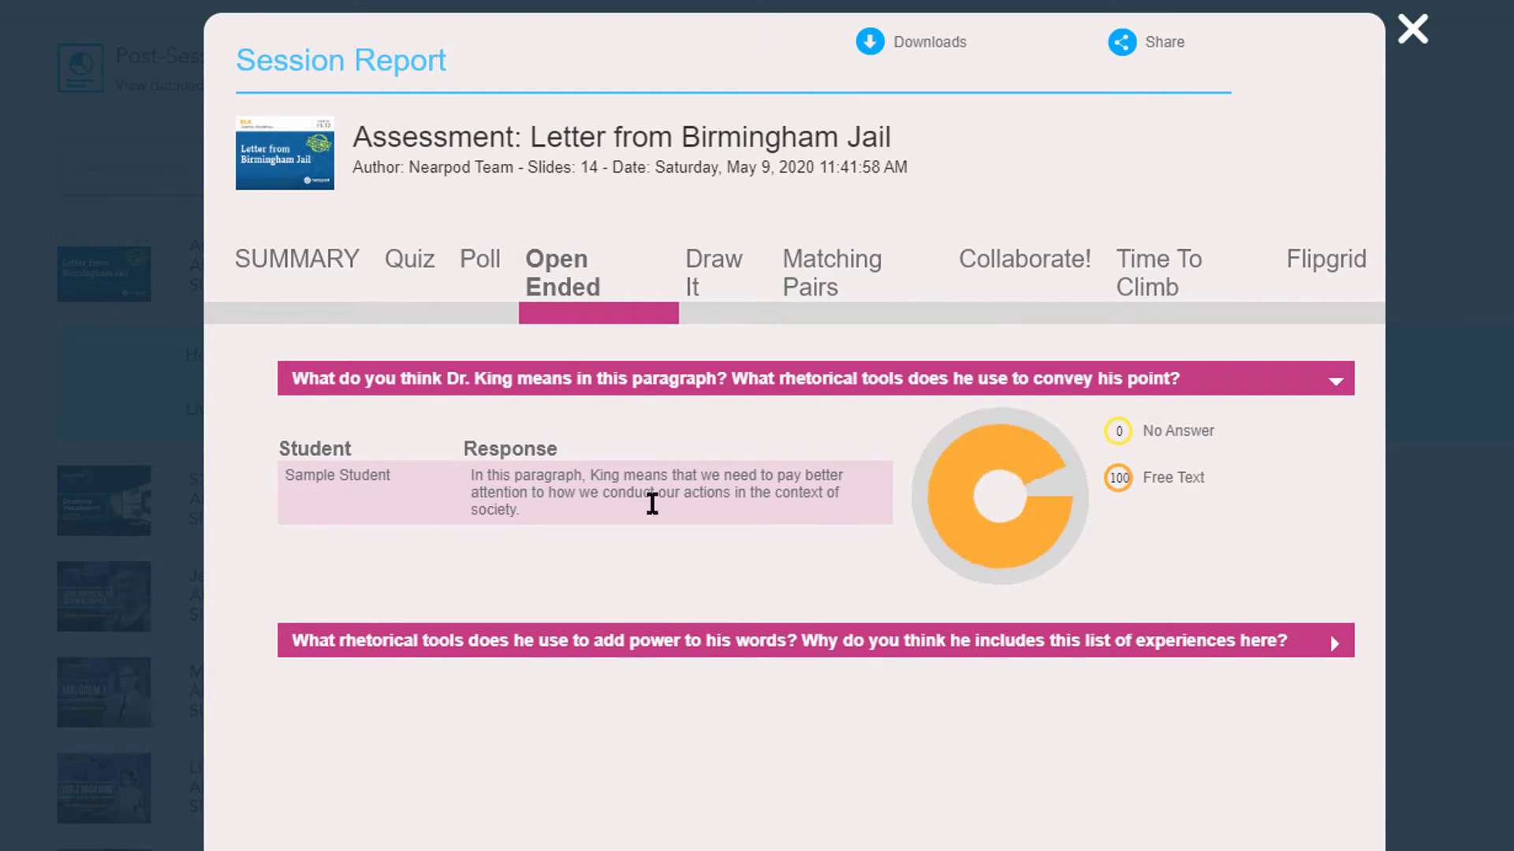
click(696, 641)
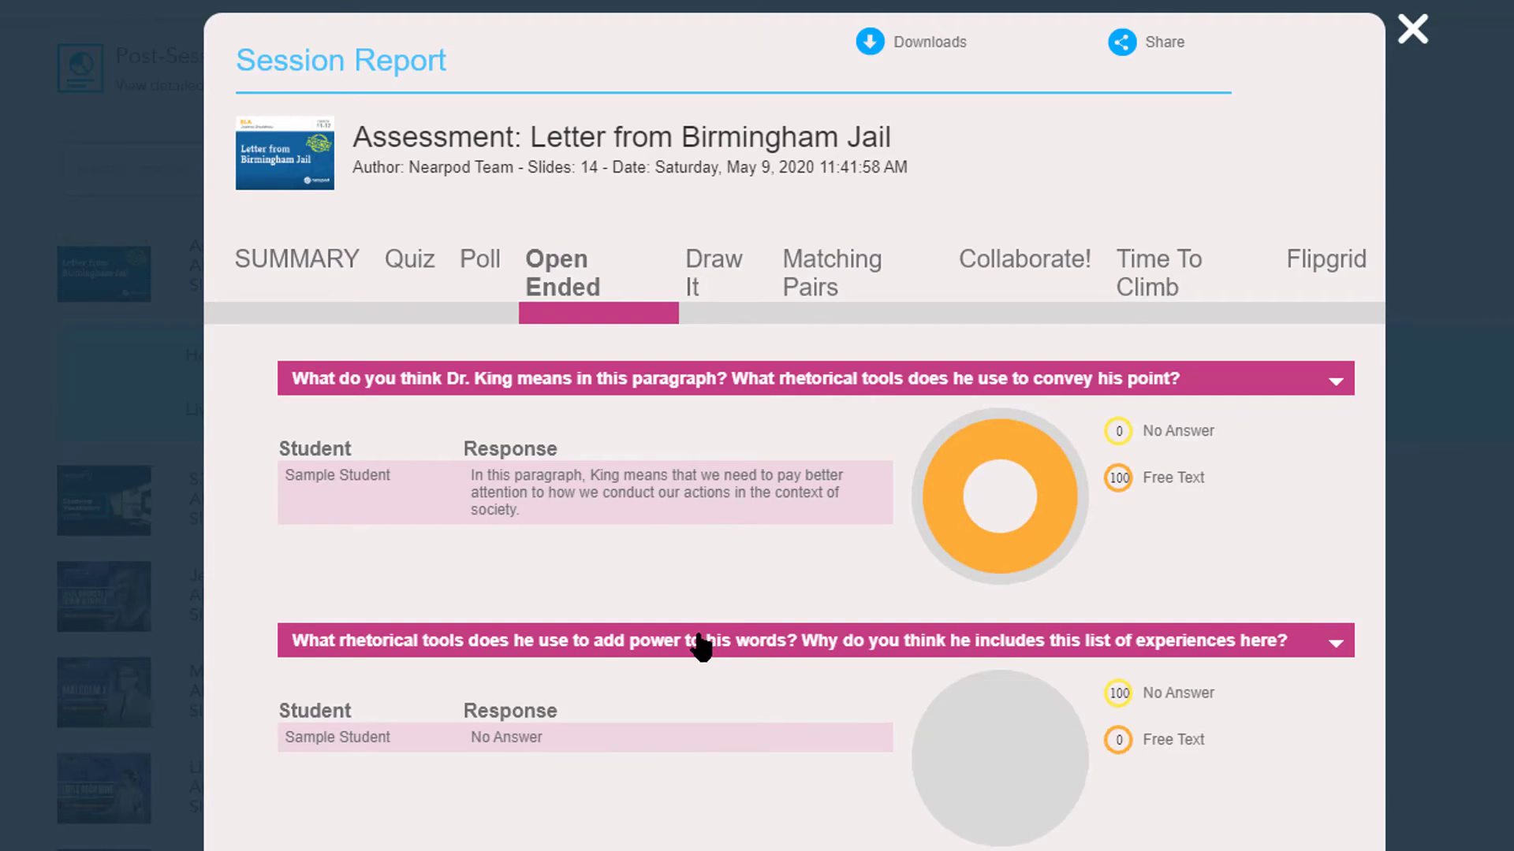
- Enlarge the student's Draw It annotation, then check Matching Pairs, Collaborate!, Time To Climb and Flipgrid
click(713, 284)
click(574, 388)
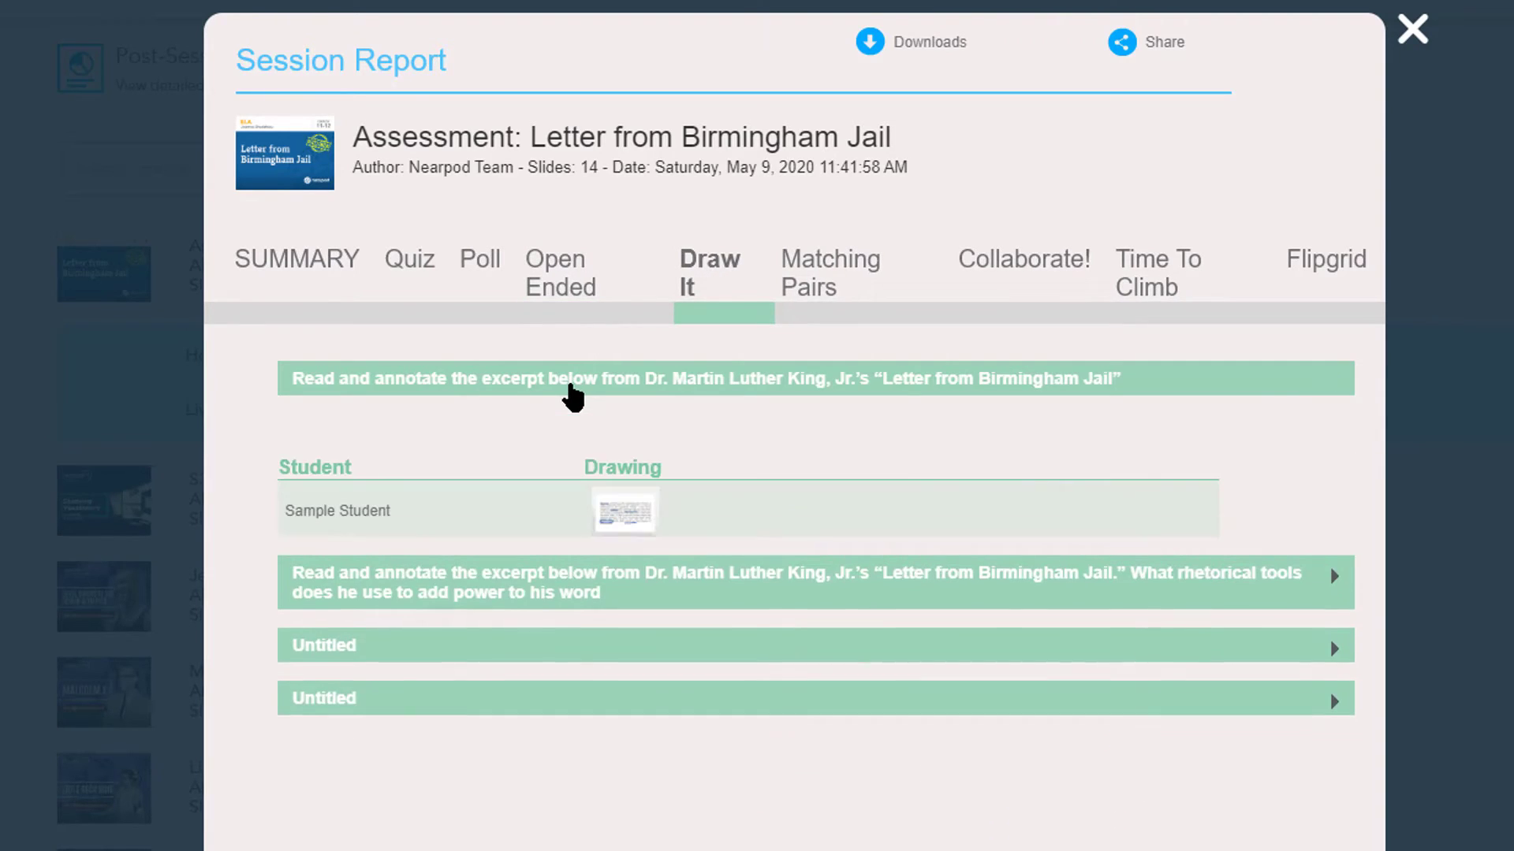
click(615, 522)
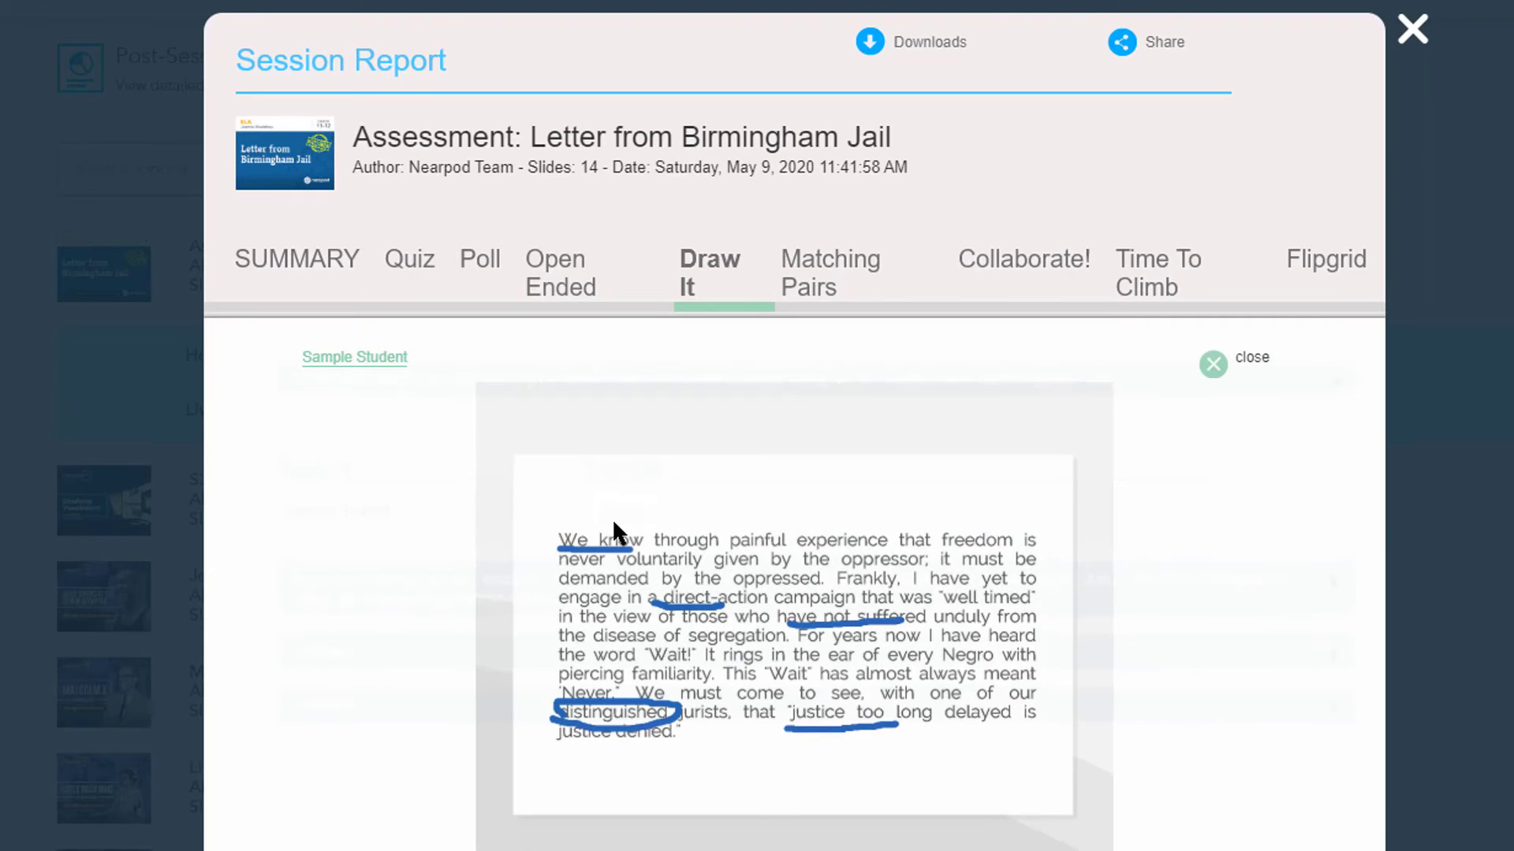
click(1213, 365)
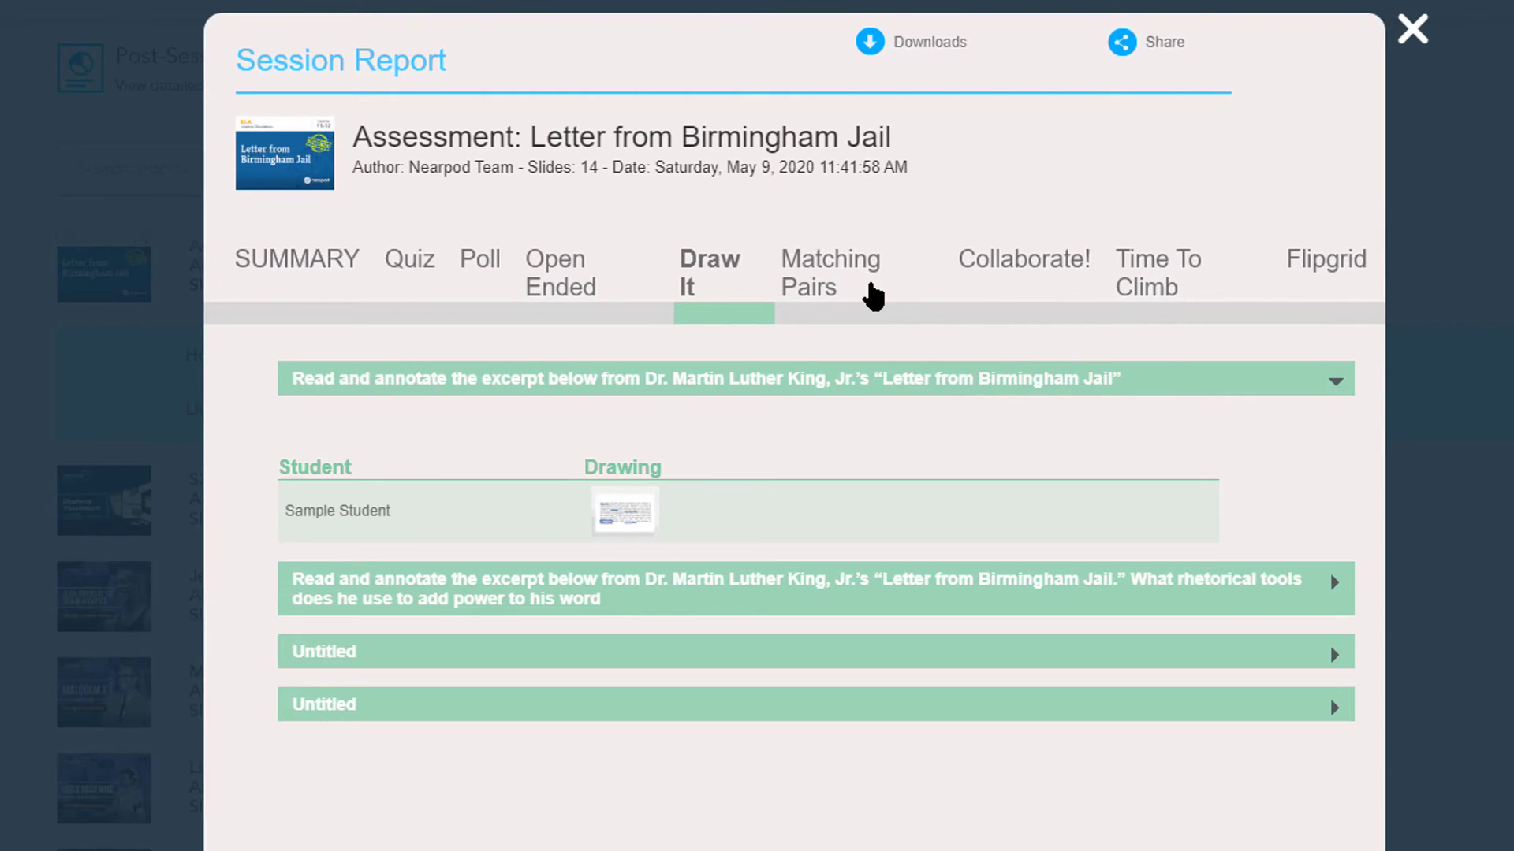
click(871, 290)
click(1044, 283)
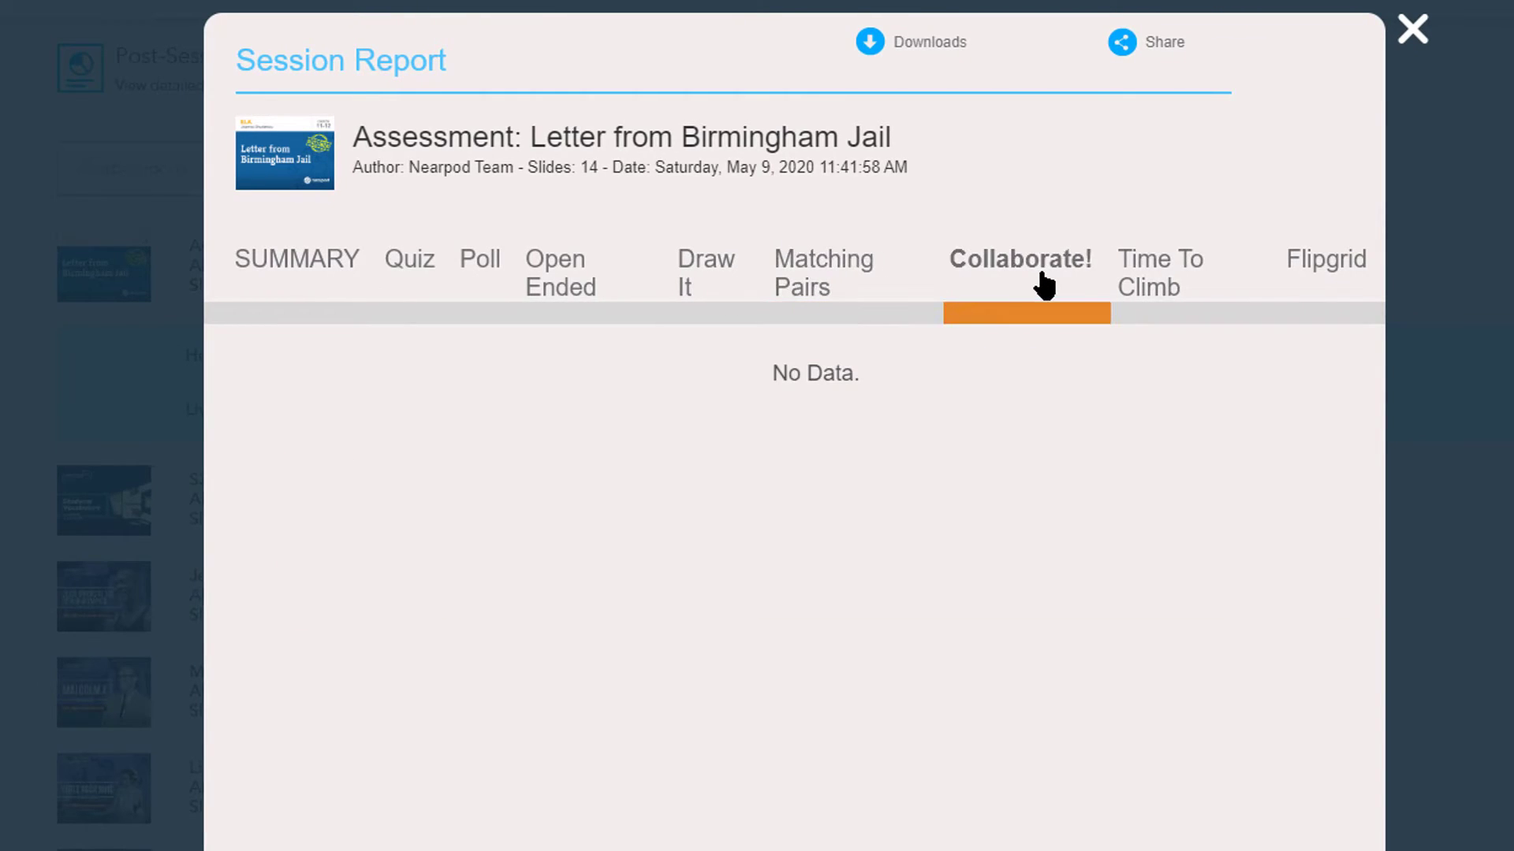
click(1186, 284)
click(1305, 284)
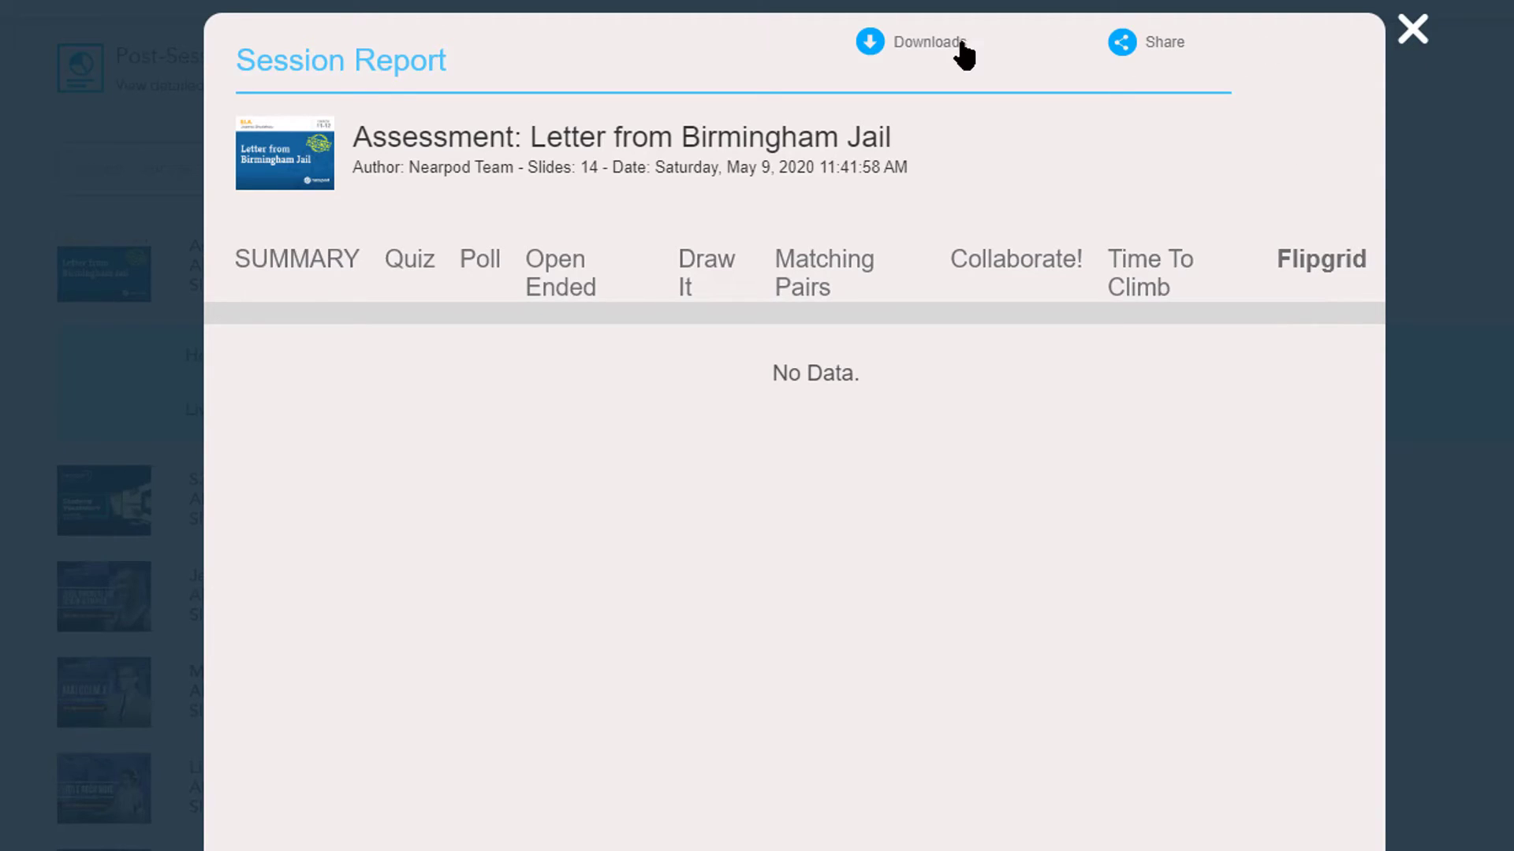
- Open the Homework Session report and check its quiz, exit-ticket poll, open-ended and Draw It results
click(1423, 37)
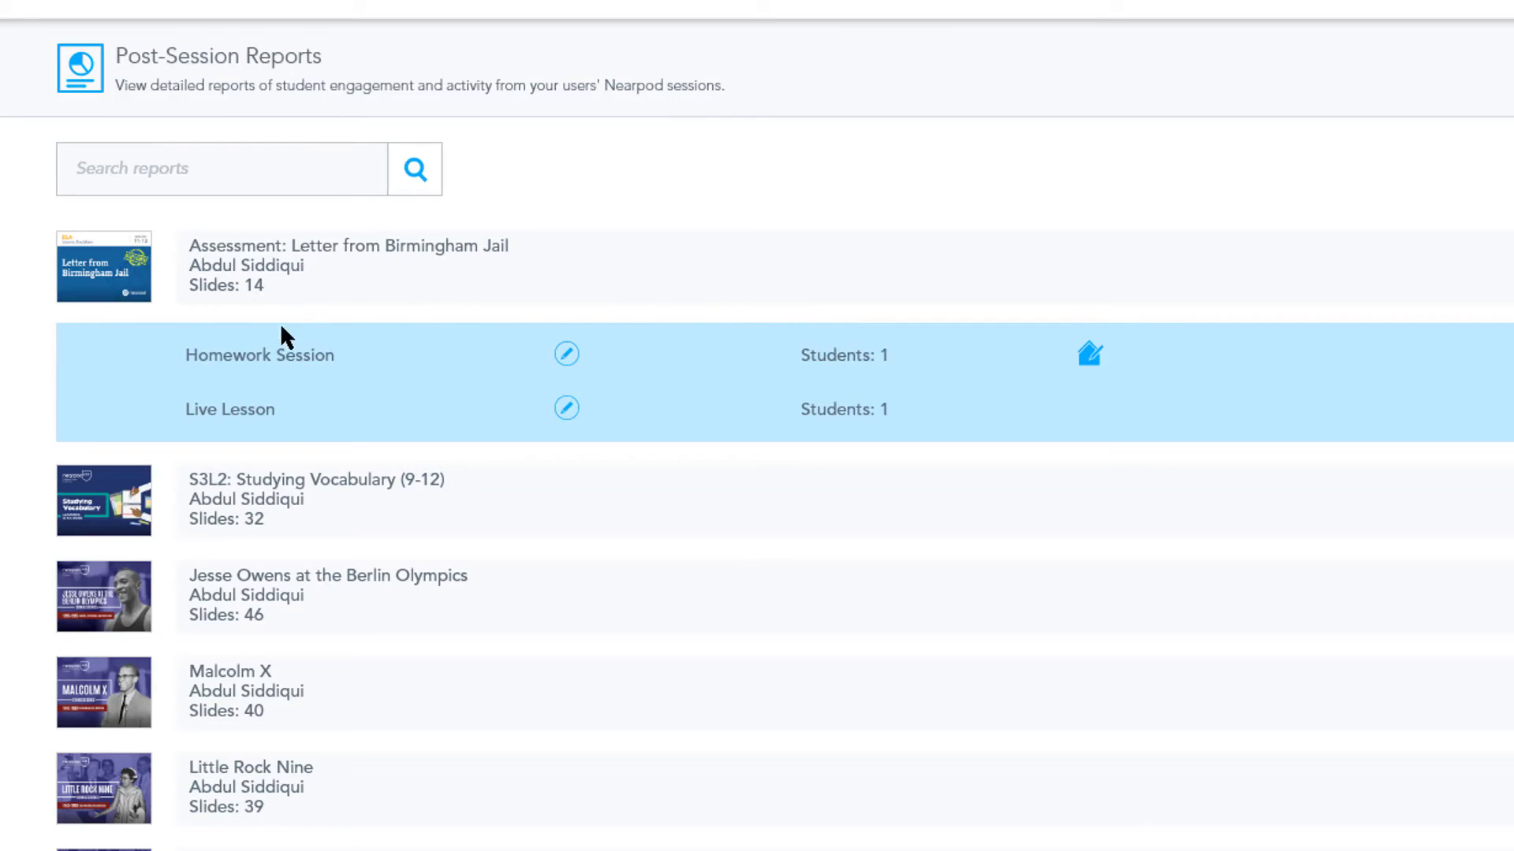
click(283, 367)
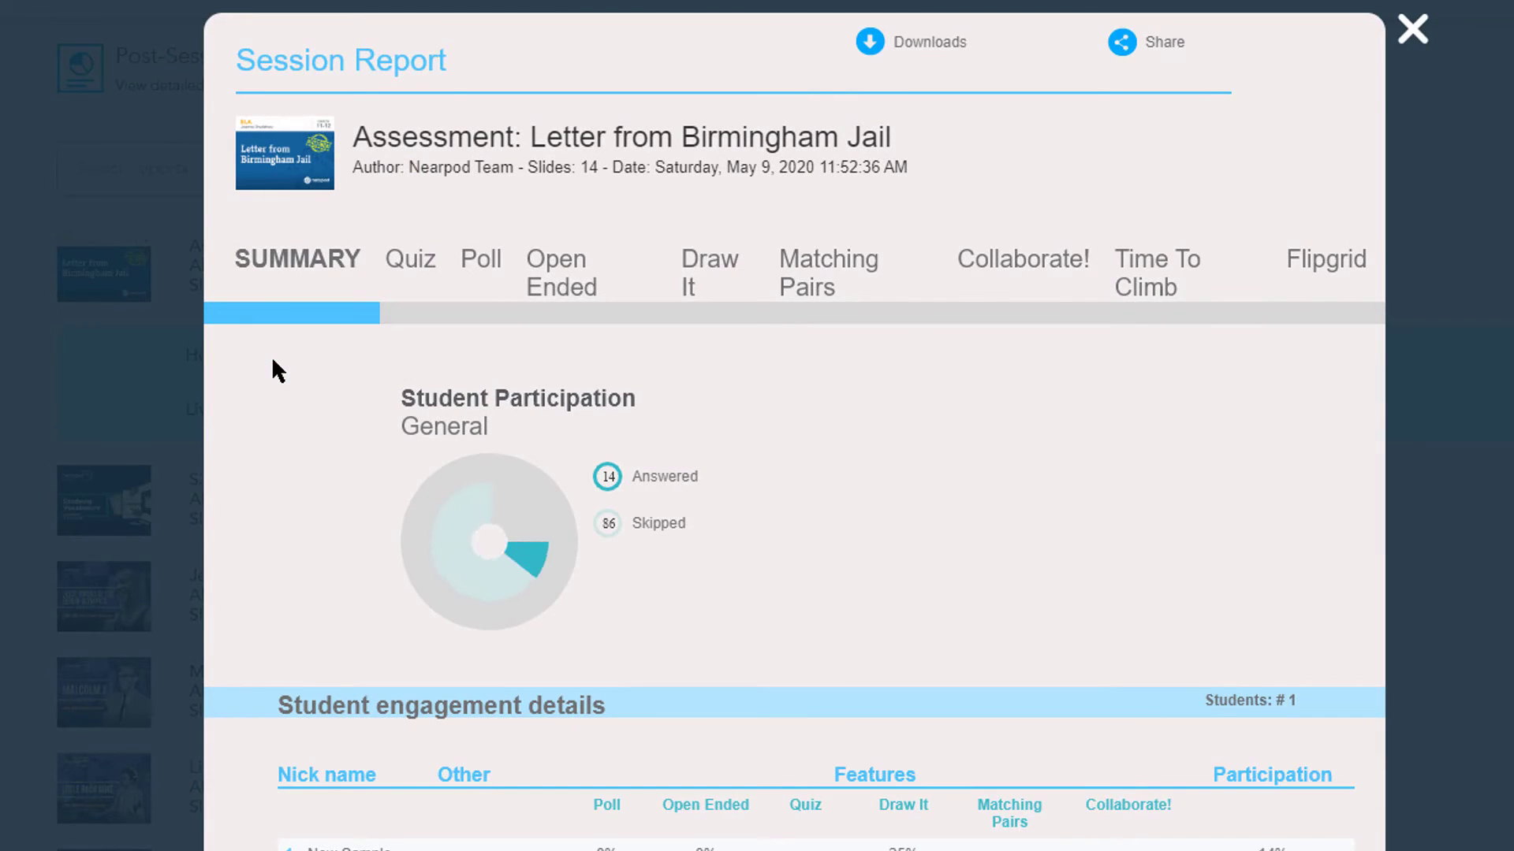
click(408, 294)
click(469, 293)
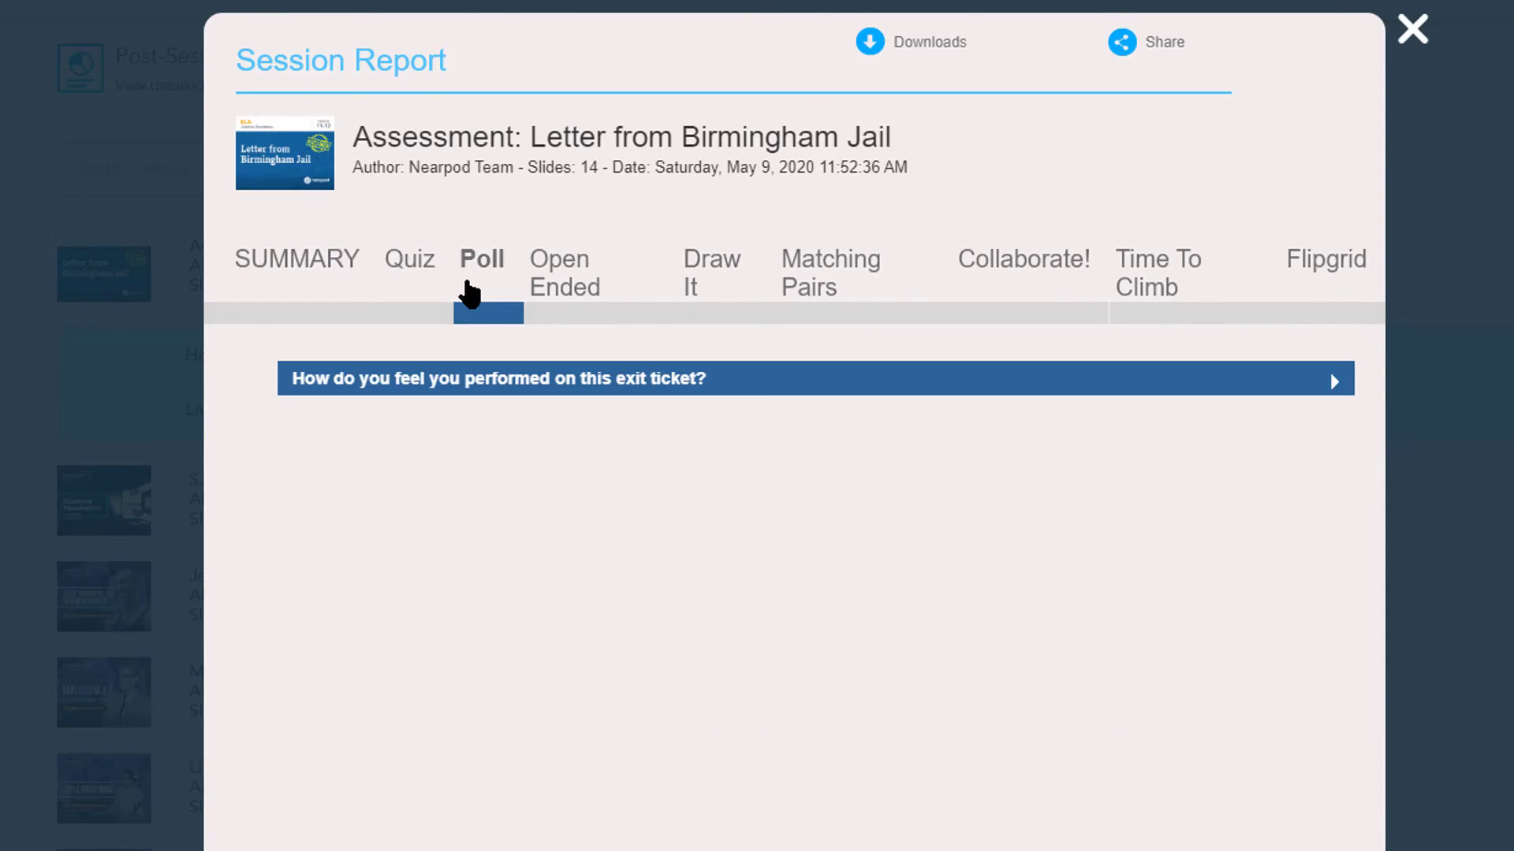
click(505, 386)
click(504, 387)
click(585, 281)
click(579, 391)
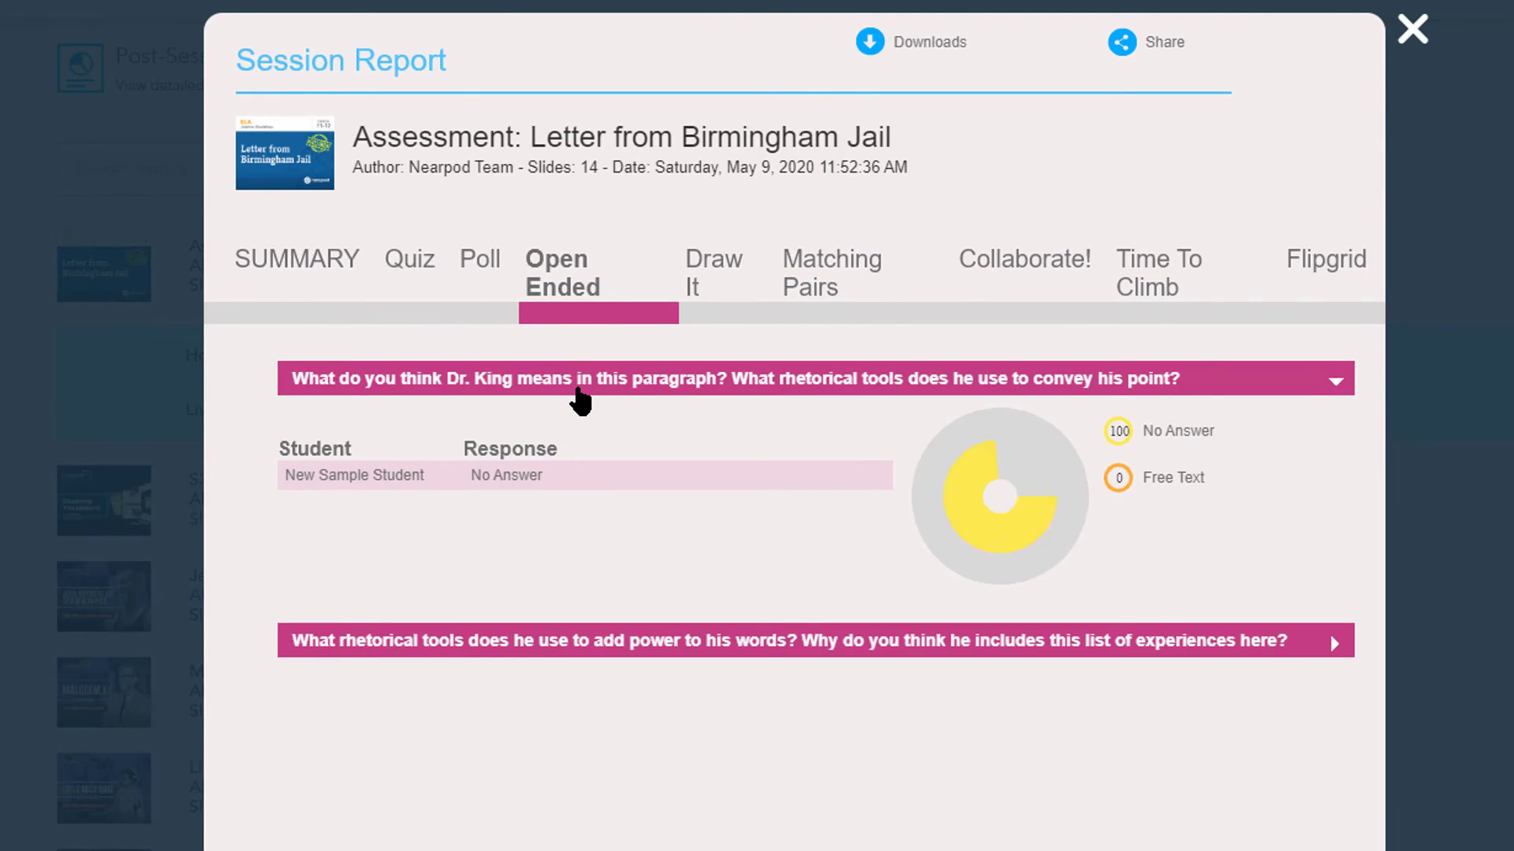
click(579, 391)
click(725, 268)
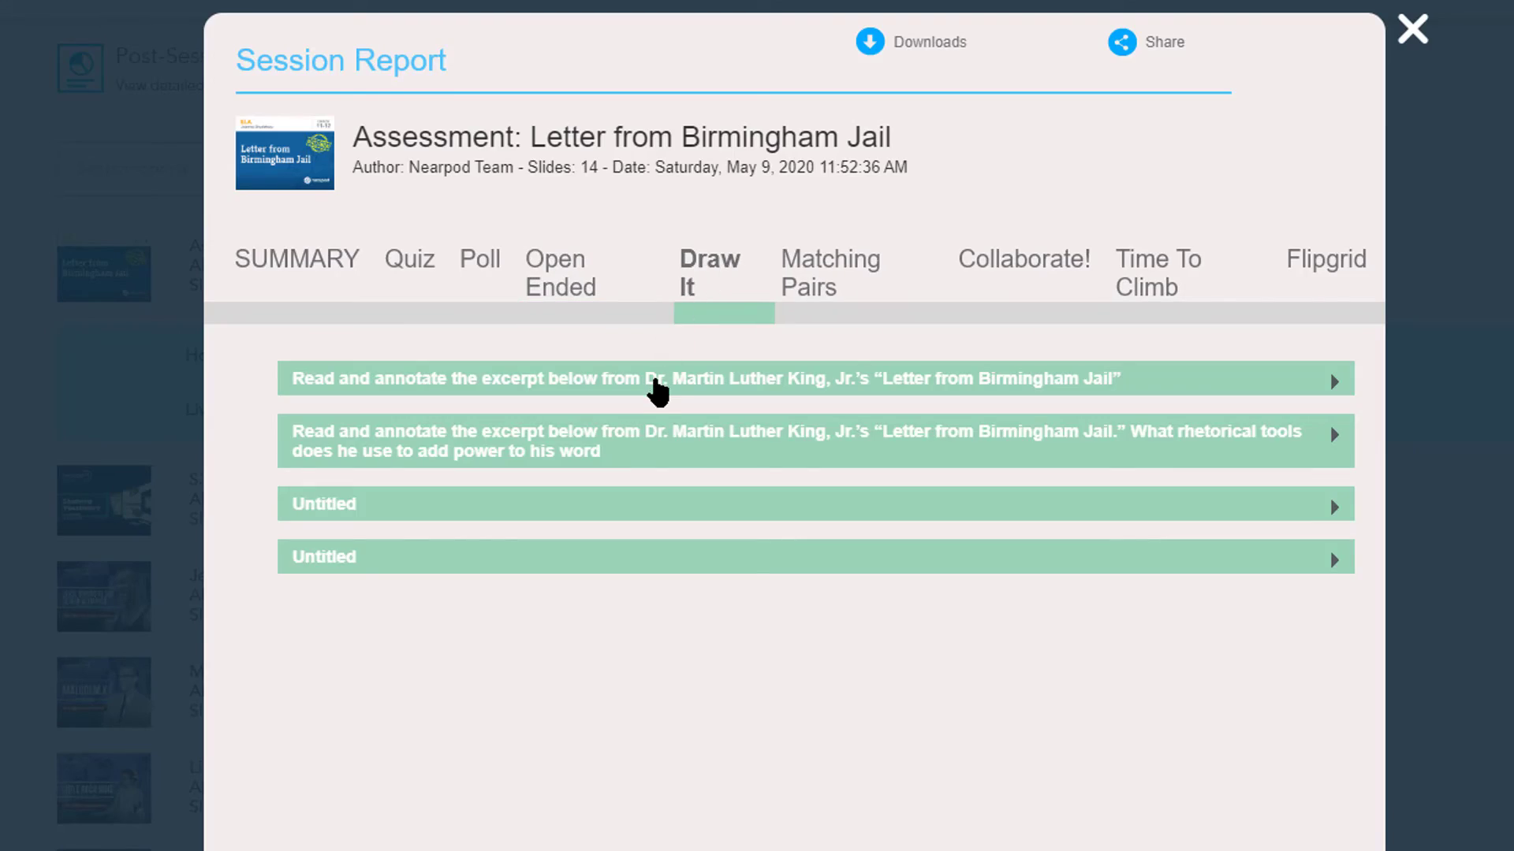